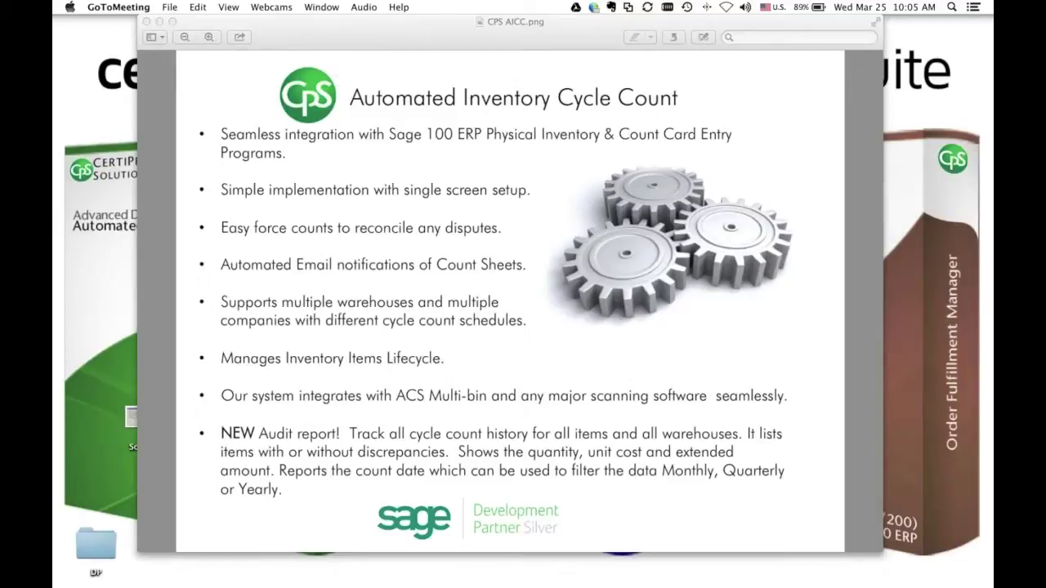
- Put away the presentation image, switch to the Remote Desktop session in full screen and bring up Sage 100 ERP
{"action": "left_click", "coordinate": [159, 22]}
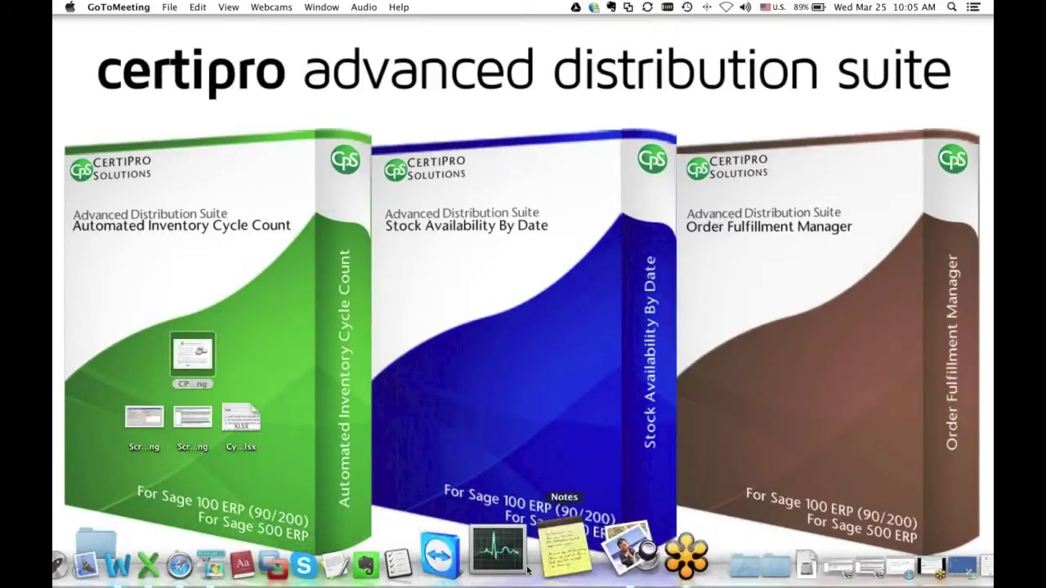
{"action": "left_click", "coordinate": [270, 560]}
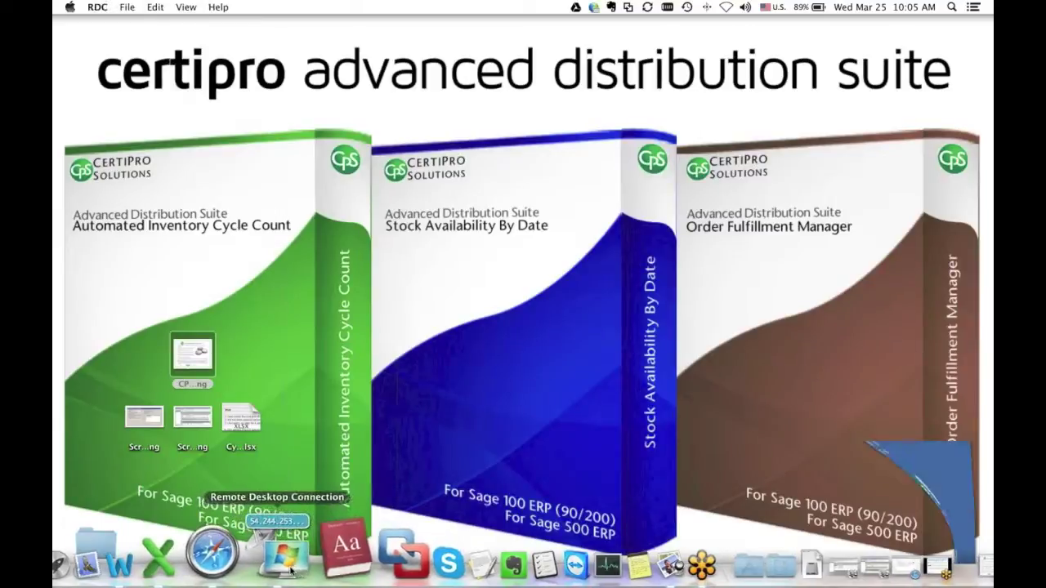
{"action": "left_click", "coordinate": [185, 6]}
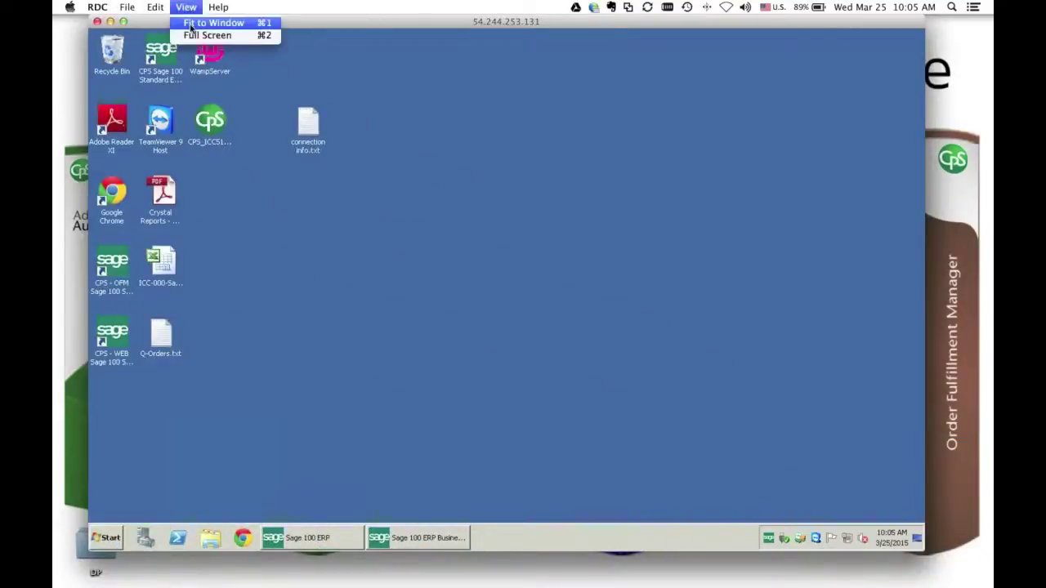
{"action": "left_click", "coordinate": [190, 34]}
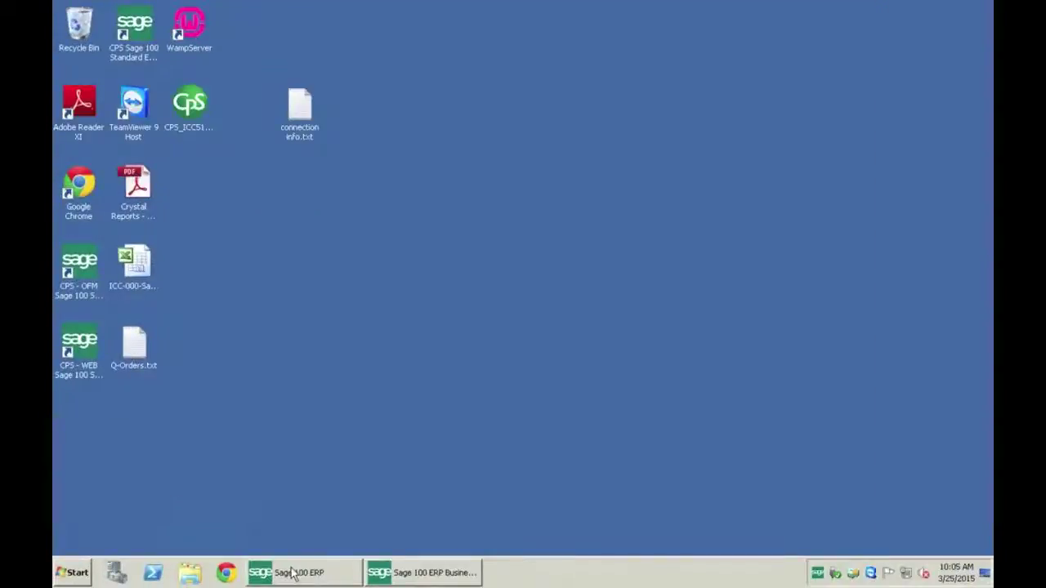
{"action": "left_click", "coordinate": [300, 573]}
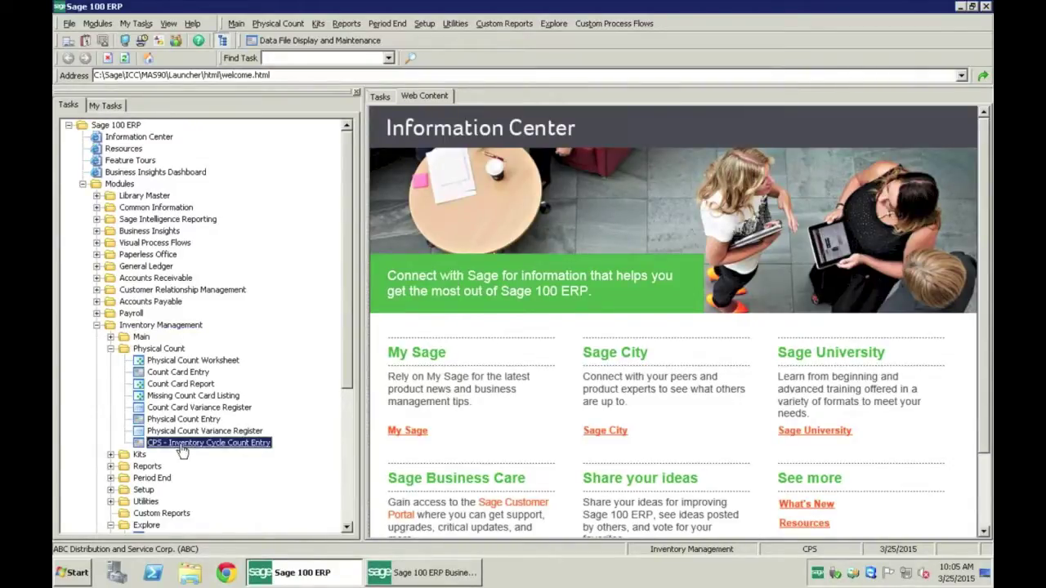
- Open CPS - Inventory Cycle Count Entry and load warehouse 000
{"action": "double_click", "coordinate": [225, 446]}
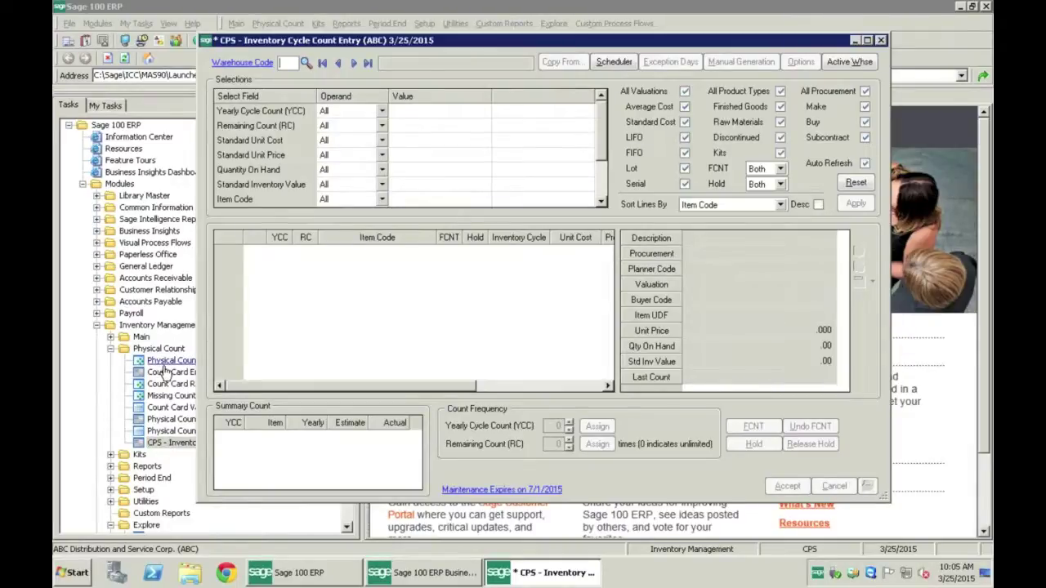
{"action": "type", "text": "000"}
{"action": "key", "text": "Tab"}
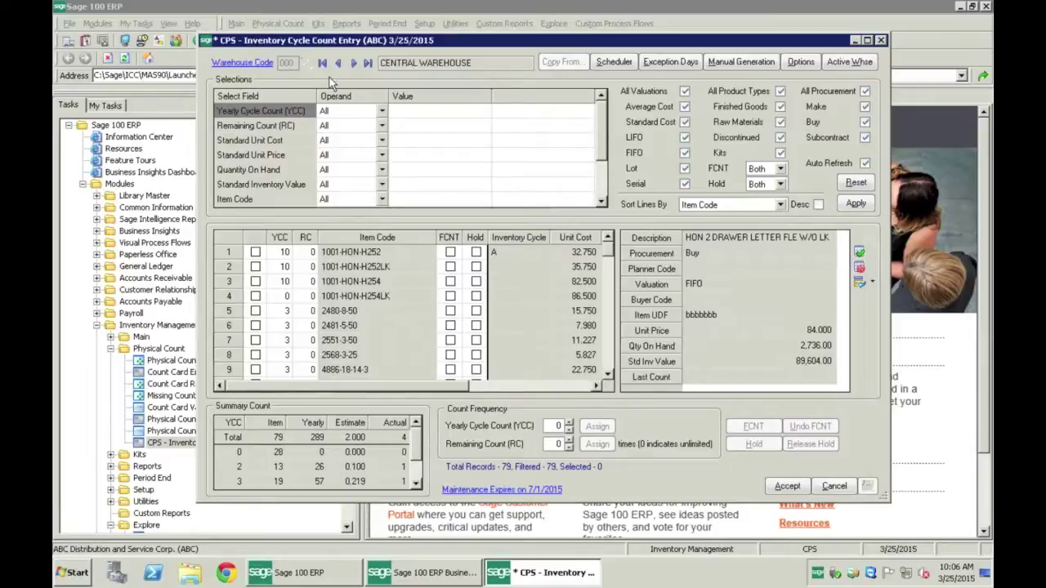
- View the next warehouse's items and return to warehouse 000, where the item code sort order is reversed and restored
{"action": "left_click", "coordinate": [353, 64]}
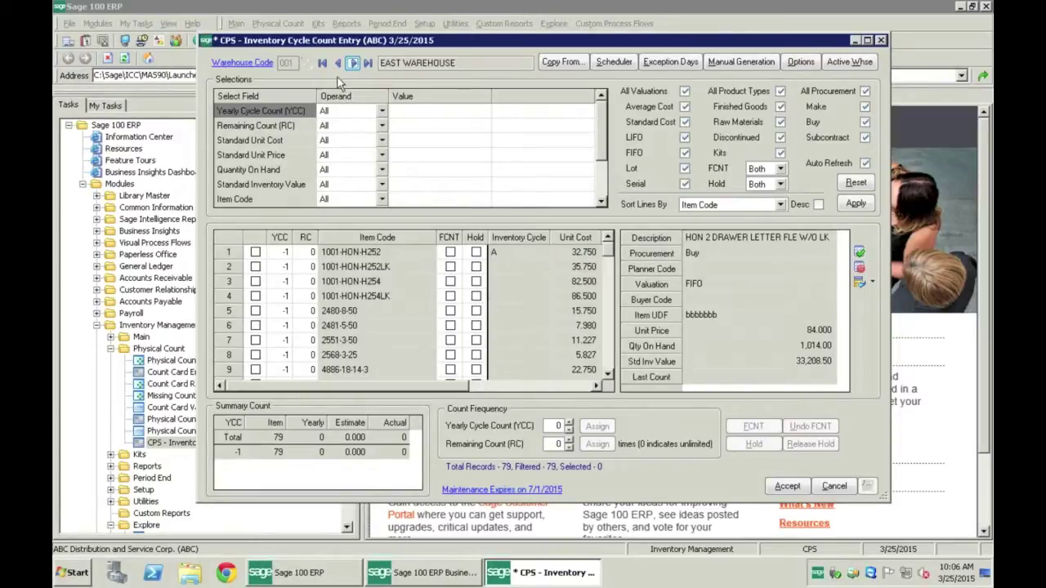
{"action": "left_click", "coordinate": [338, 64]}
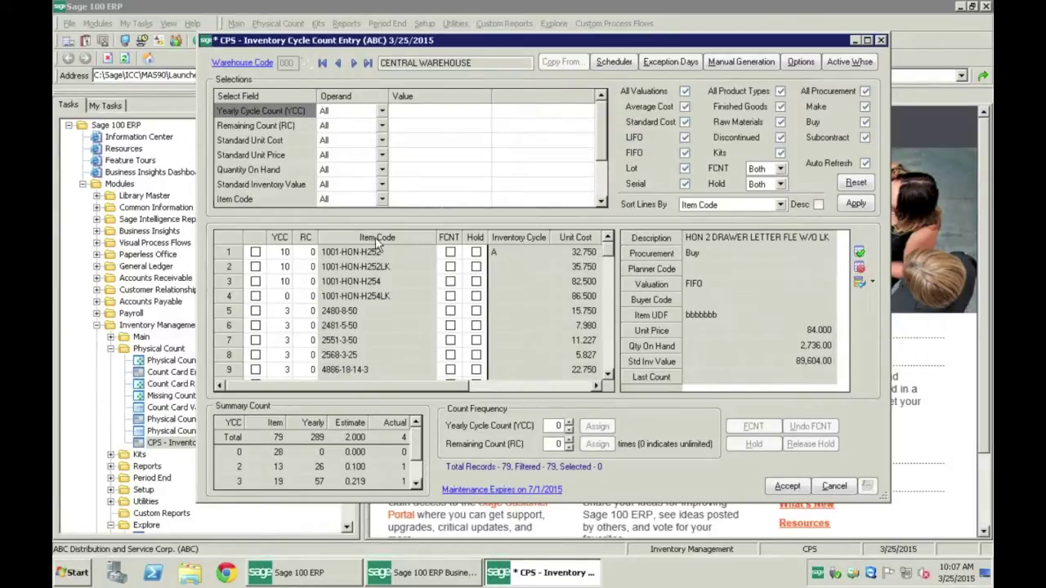
{"action": "left_click", "coordinate": [378, 243]}
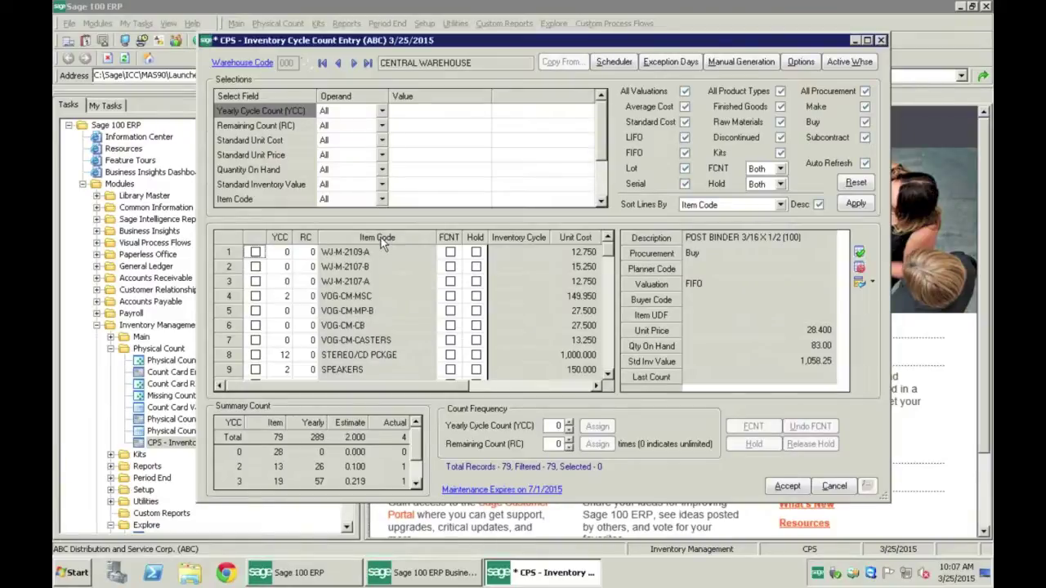
{"action": "left_click", "coordinate": [382, 244]}
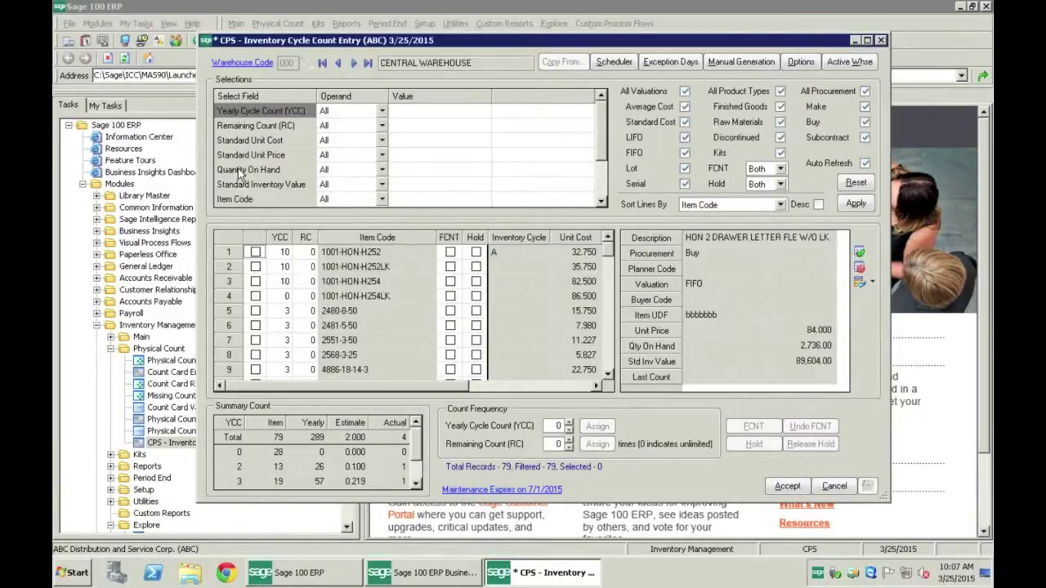
- Filter the warehouse items to those with a standard unit cost greater than 1000
{"action": "left_click", "coordinate": [382, 141]}
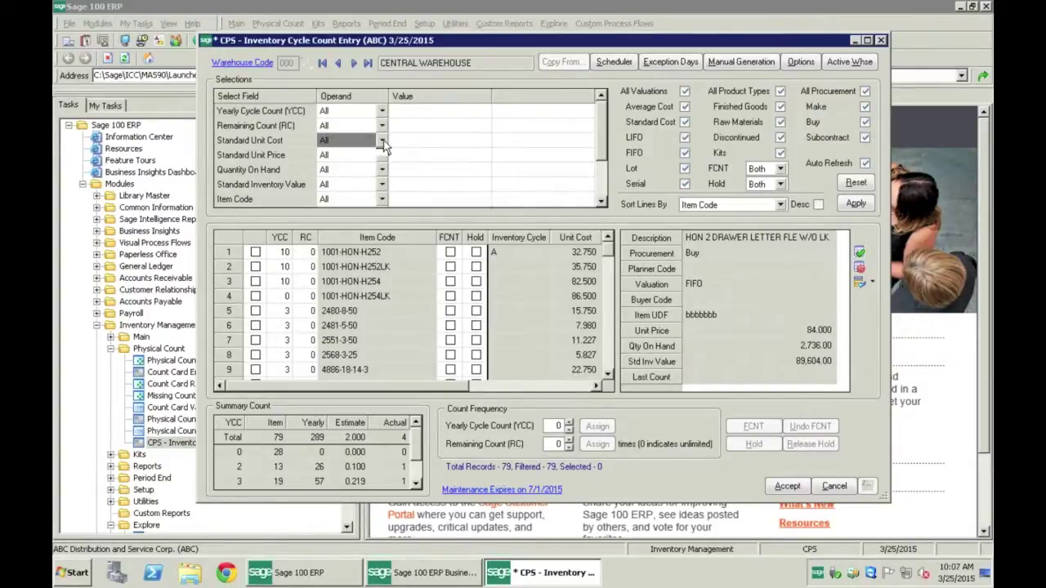
{"action": "left_click", "coordinate": [381, 143]}
{"action": "left_click", "coordinate": [342, 203]}
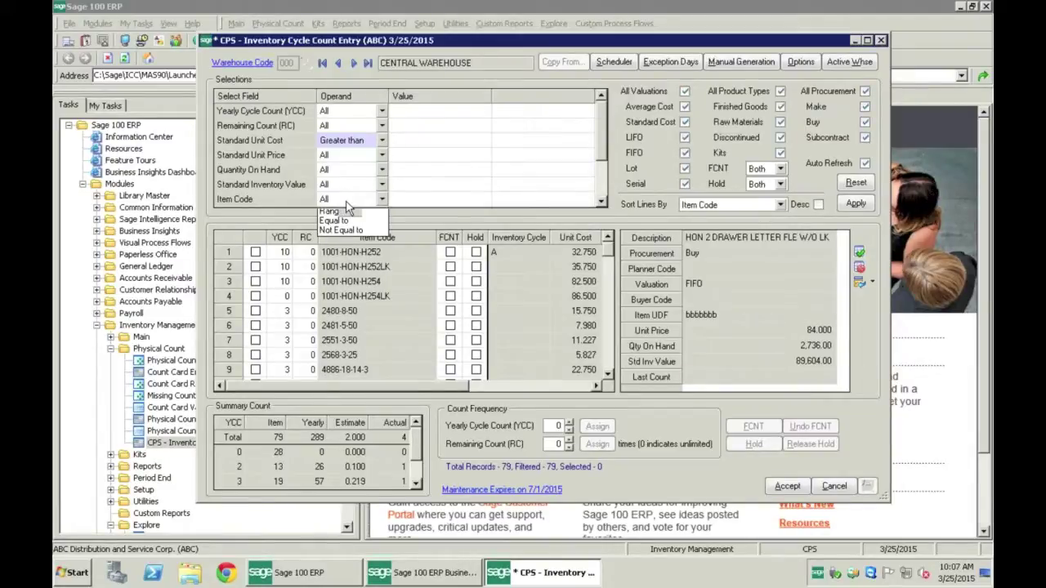
{"action": "left_click", "coordinate": [407, 143]}
{"action": "type", "text": "1000"}
{"action": "key", "text": "Tab"}
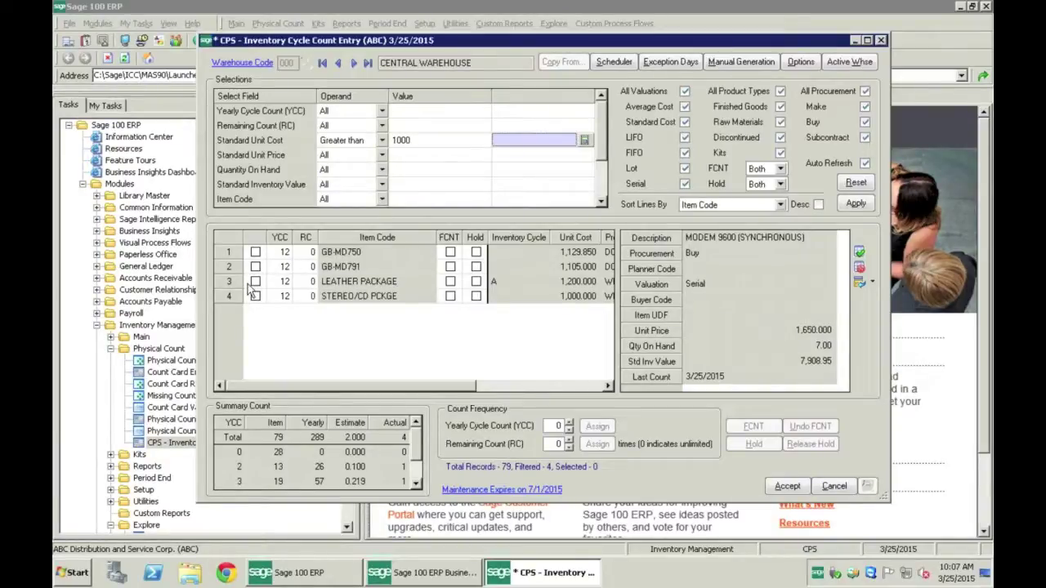
- Select all the filtered items and assign them a yearly cycle count of 11
{"action": "left_click", "coordinate": [226, 235]}
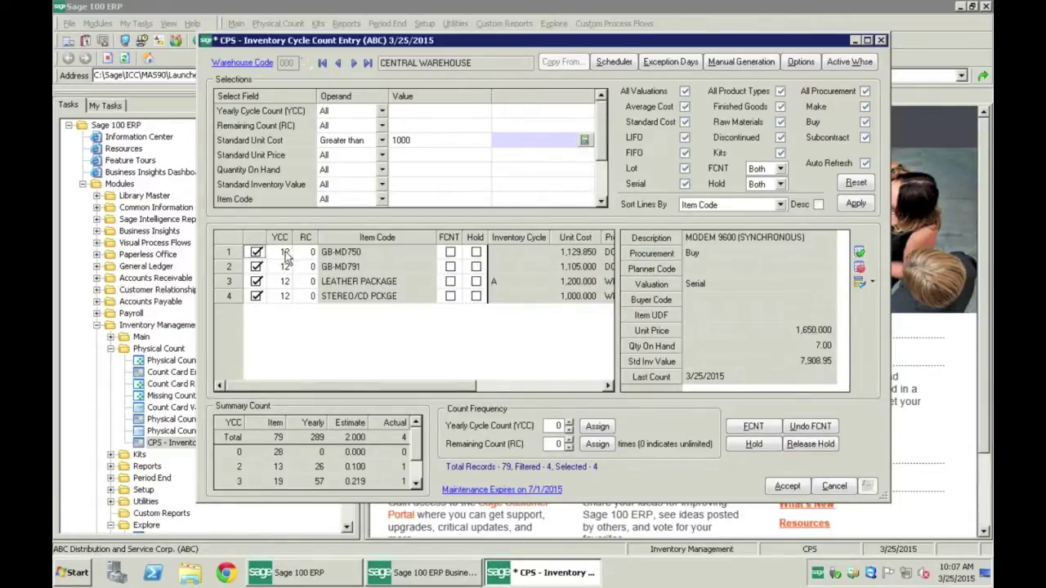
{"action": "left_click", "coordinate": [557, 426]}
{"action": "type", "text": "11"}
{"action": "left_click", "coordinate": [609, 428]}
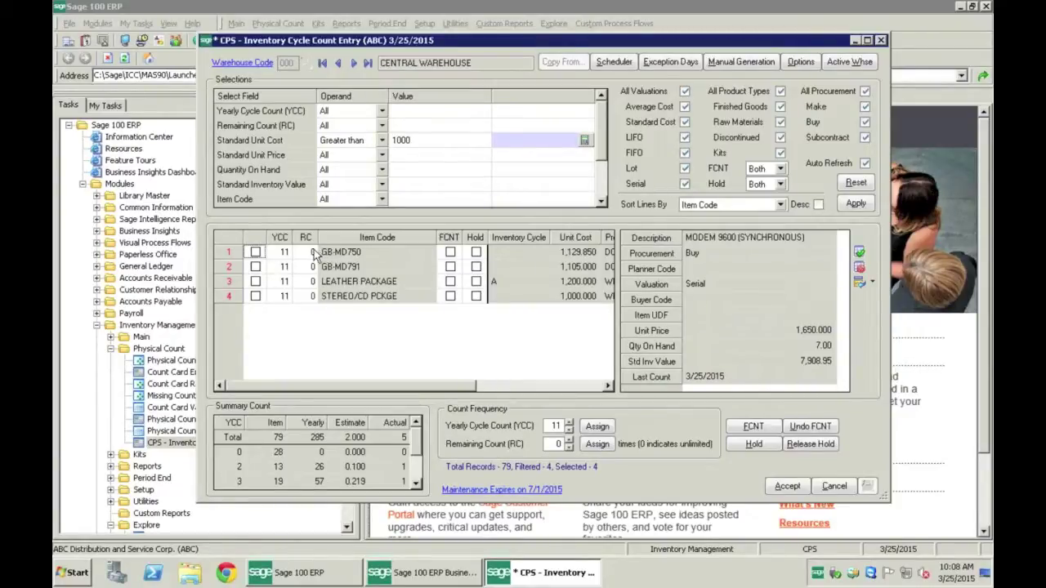
- Set the remaining count for item GB-MD750 to 2
{"action": "left_click", "coordinate": [310, 253]}
{"action": "type", "text": "2"}
{"action": "key", "text": "Tab"}
{"action": "left_click", "coordinate": [310, 253]}
{"action": "type", "text": "2"}
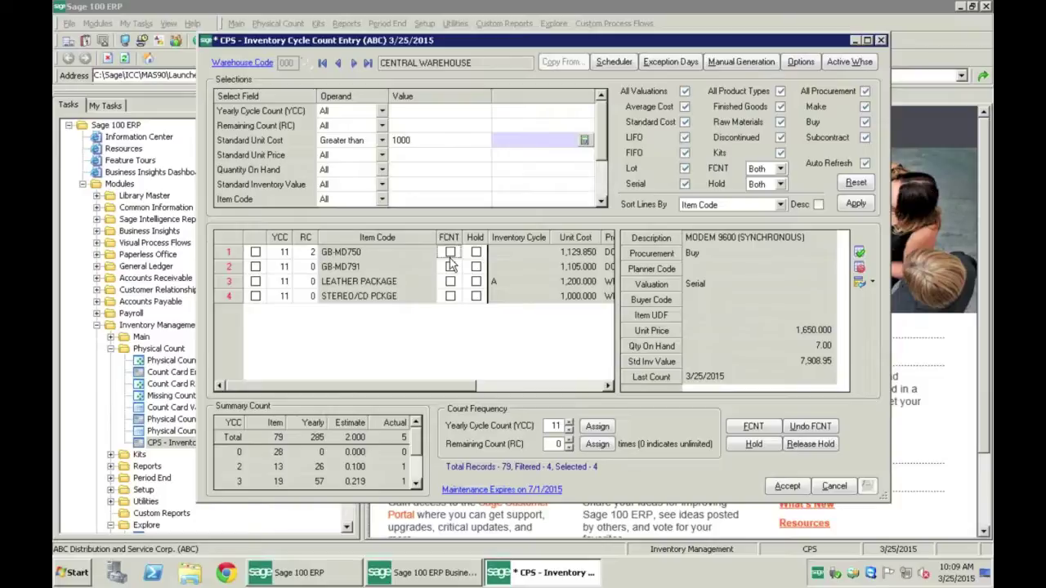
- Flag GB-MD750 and GB-MD791 for a force count, and clear both flags again
{"action": "left_click", "coordinate": [450, 252]}
{"action": "left_click", "coordinate": [451, 266]}
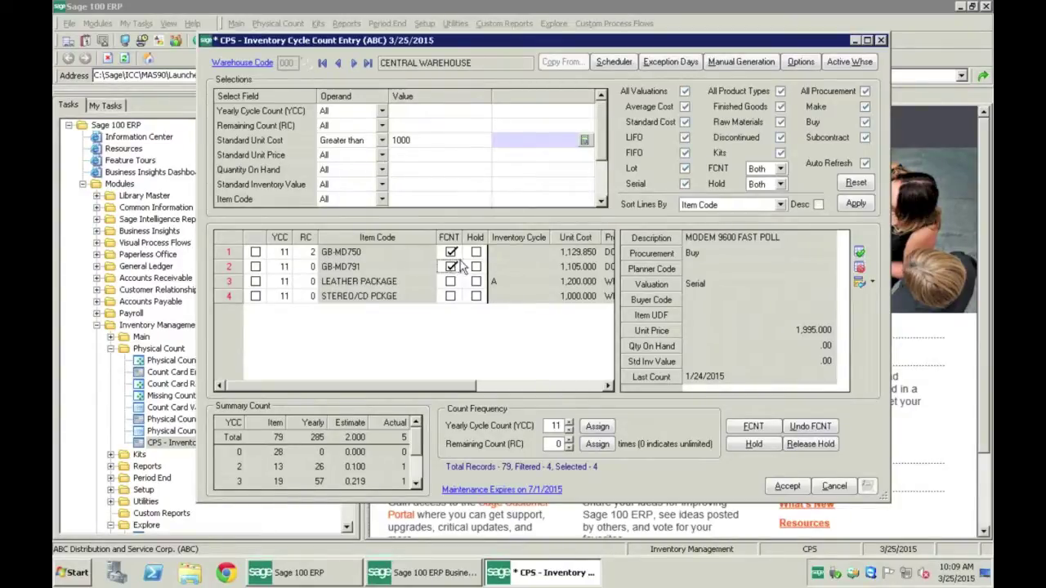
{"action": "left_click", "coordinate": [450, 268]}
{"action": "left_click", "coordinate": [451, 254]}
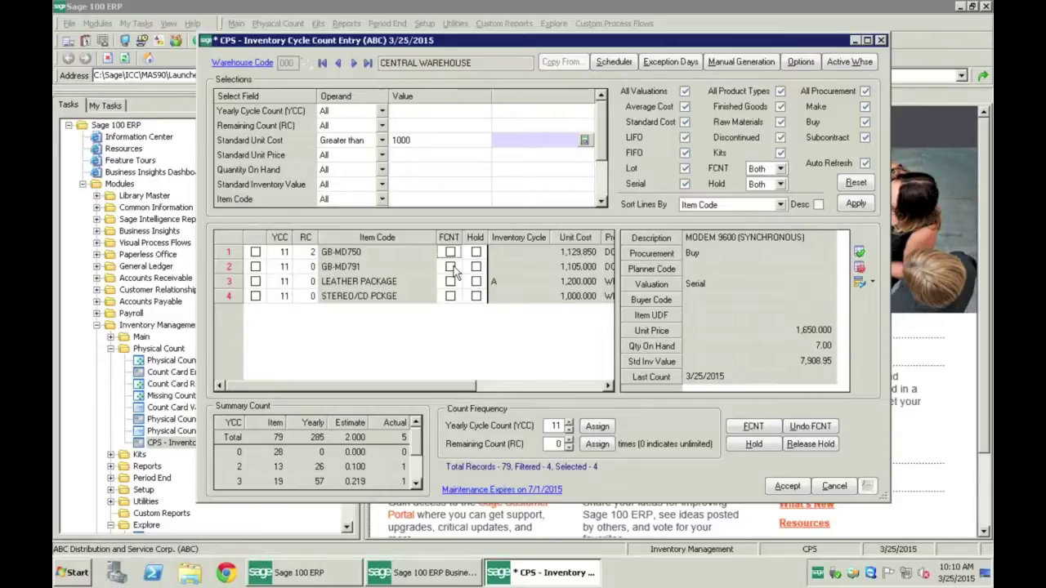
- Put GB-MD750 and GB-MD791 on hold and filter the list to show only held items
{"action": "left_click", "coordinate": [477, 252]}
{"action": "left_click", "coordinate": [476, 266]}
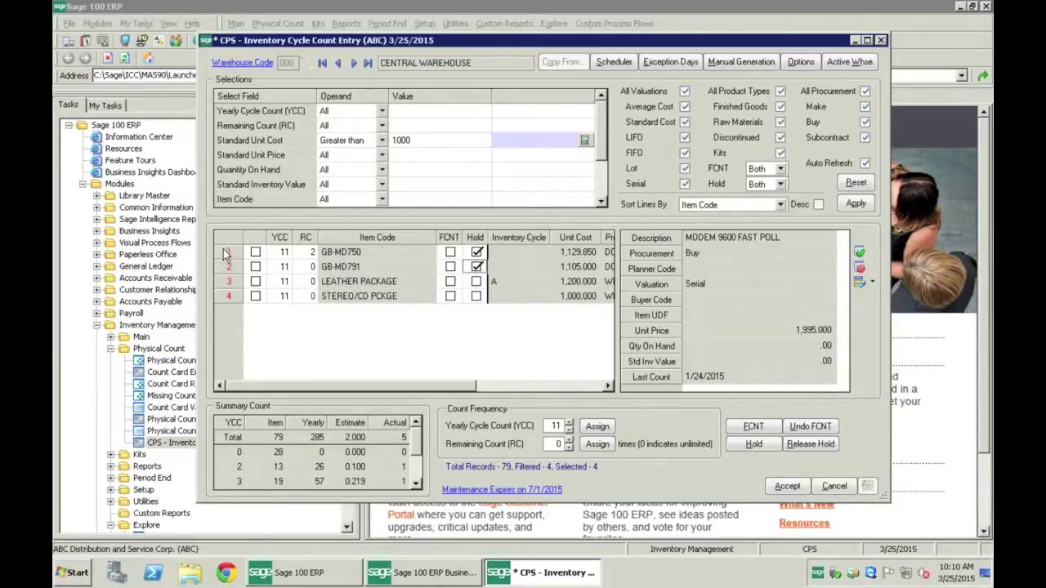
{"action": "left_click", "coordinate": [781, 184]}
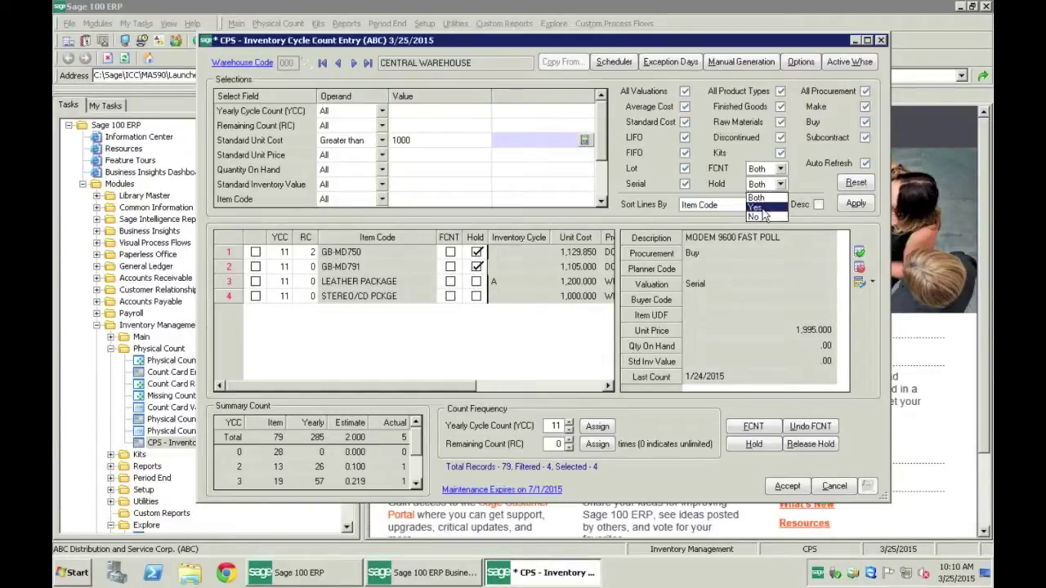
{"action": "left_click", "coordinate": [757, 207]}
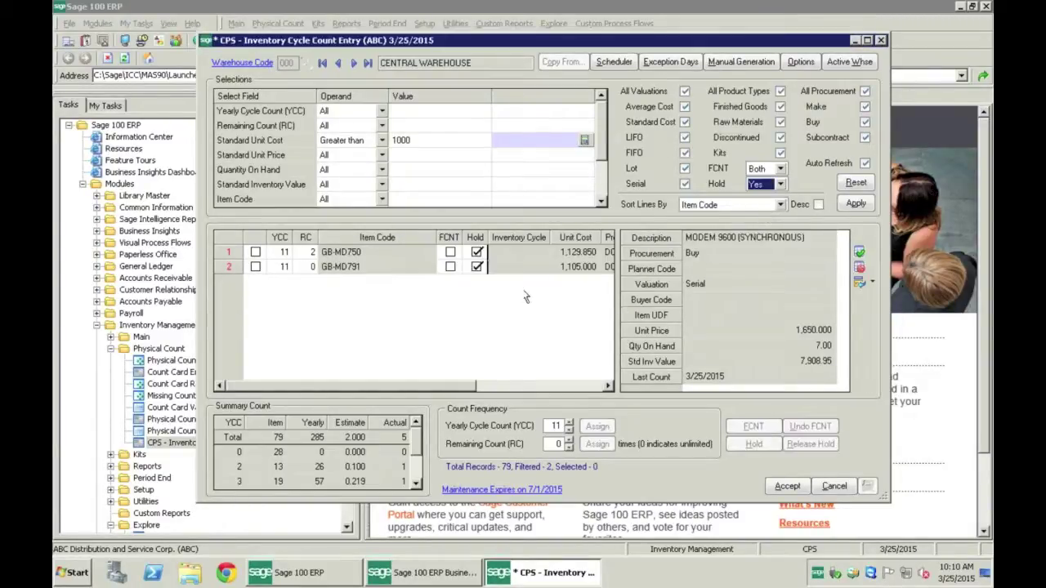
- Select all the held items and release their hold
{"action": "left_click", "coordinate": [478, 266]}
{"action": "left_click", "coordinate": [230, 245]}
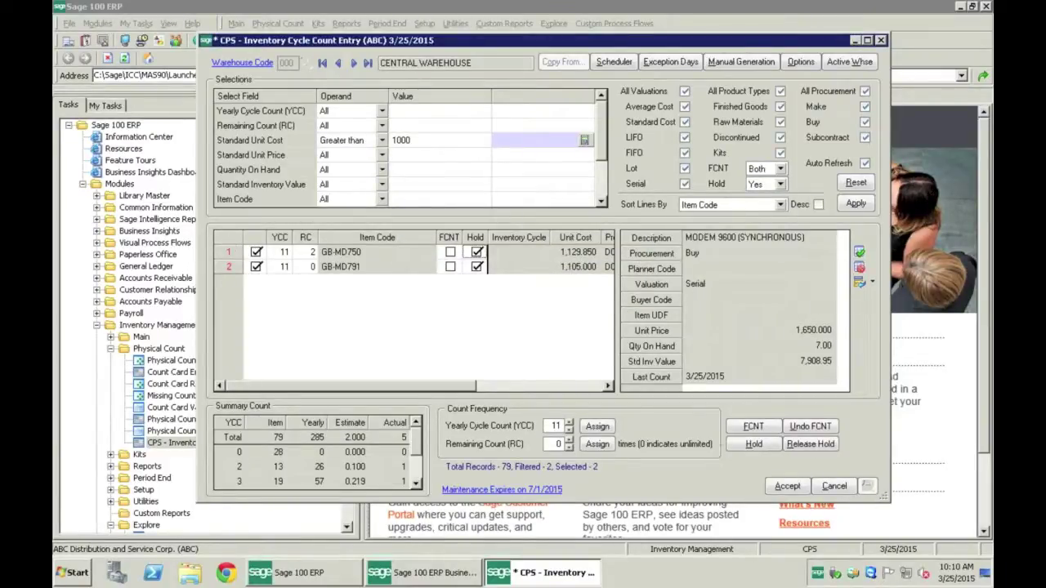
{"action": "left_click", "coordinate": [806, 444]}
- Review the weekly schedule of the cycle count generation job and close the Task Scheduler without saving
{"action": "left_click", "coordinate": [619, 68]}
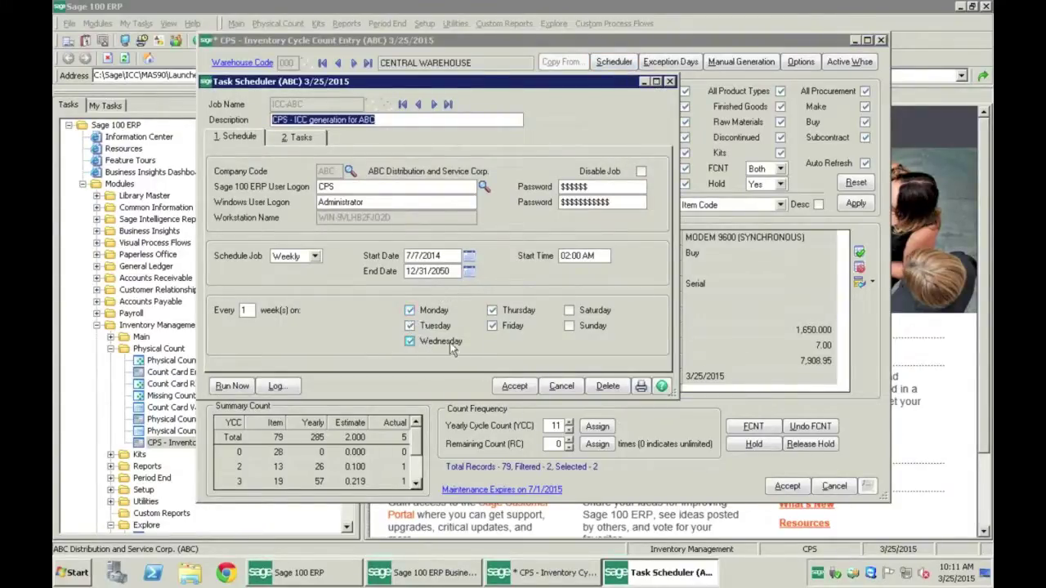
{"action": "left_click", "coordinate": [492, 325]}
{"action": "left_click", "coordinate": [562, 387]}
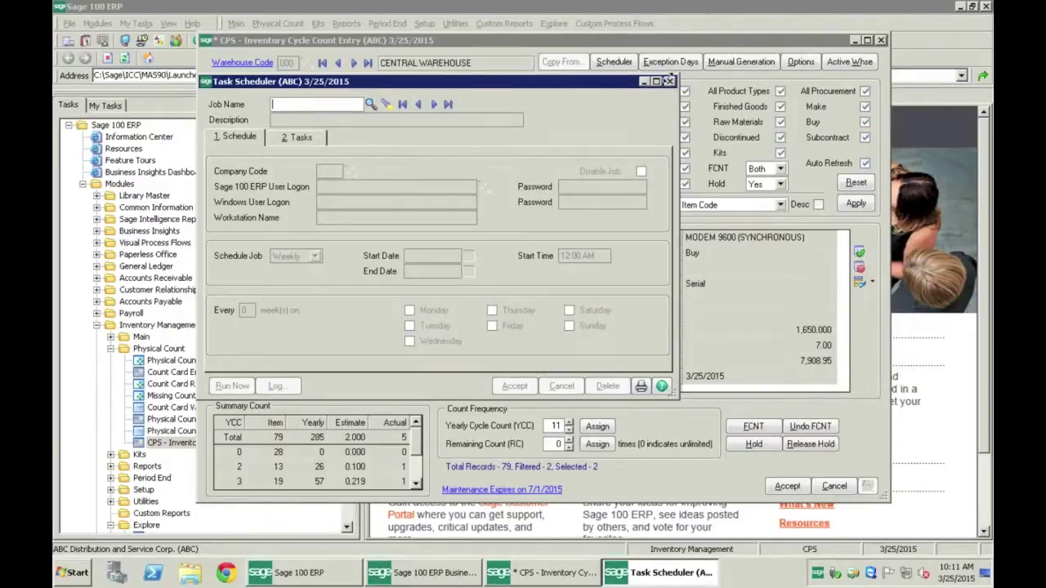
{"action": "left_click", "coordinate": [669, 81]}
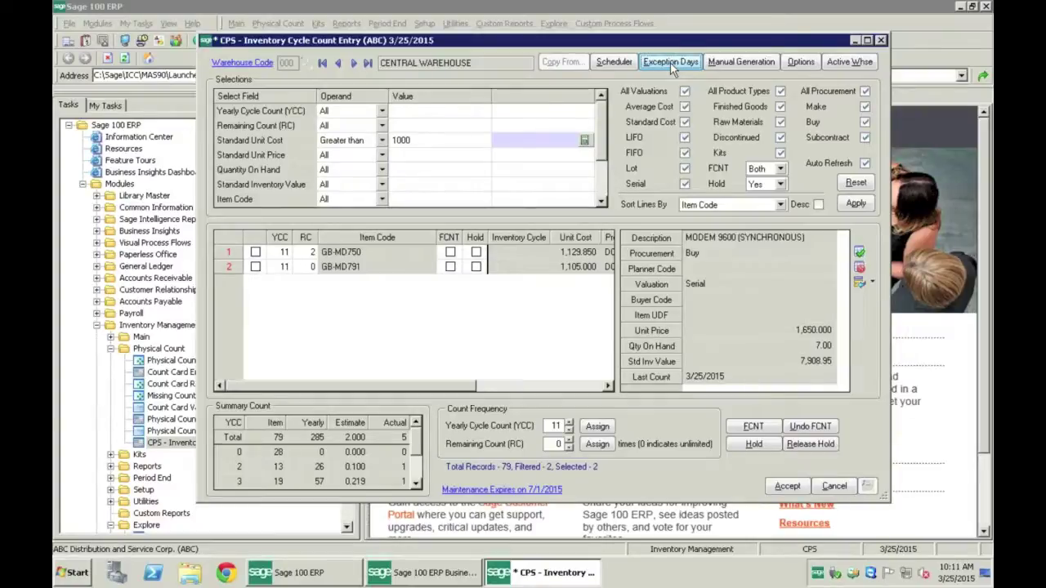
- Enter 3/24/2015 as a Holiday exception day and cancel the entry without saving
{"action": "left_click", "coordinate": [671, 63]}
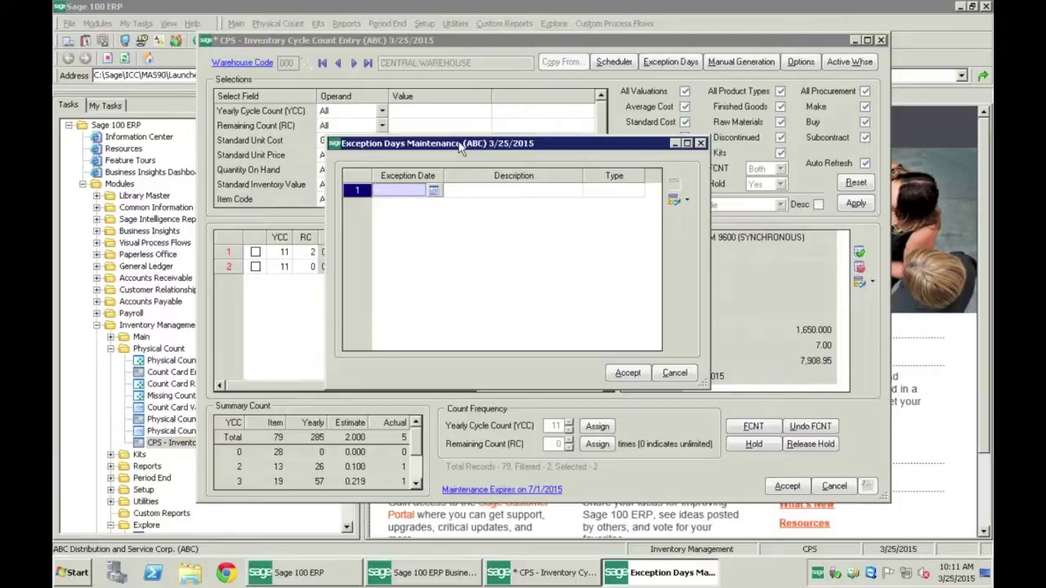
{"action": "left_click", "coordinate": [436, 189]}
{"action": "double_click", "coordinate": [428, 313]}
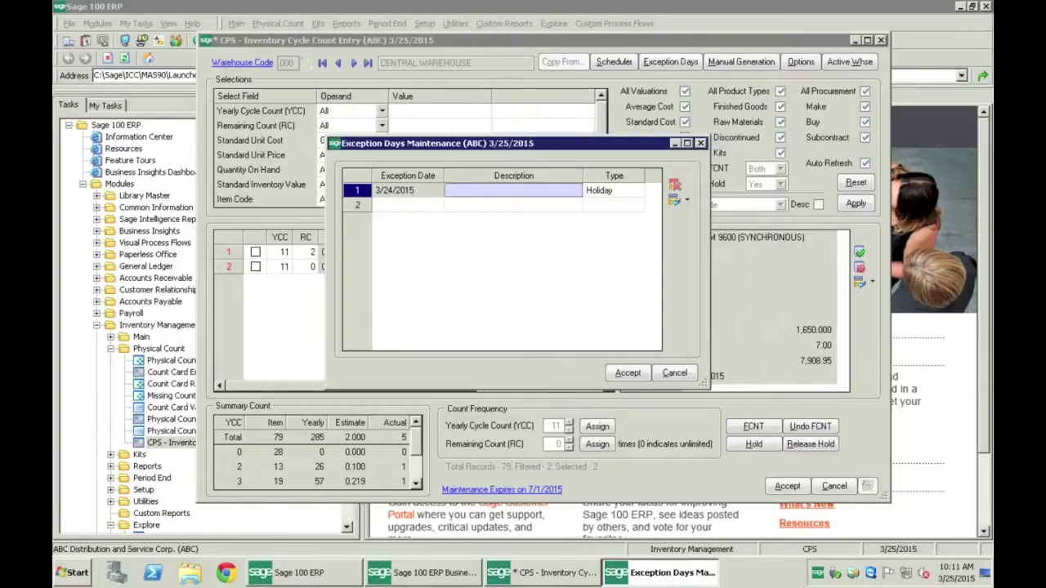
{"action": "left_click", "coordinate": [681, 372]}
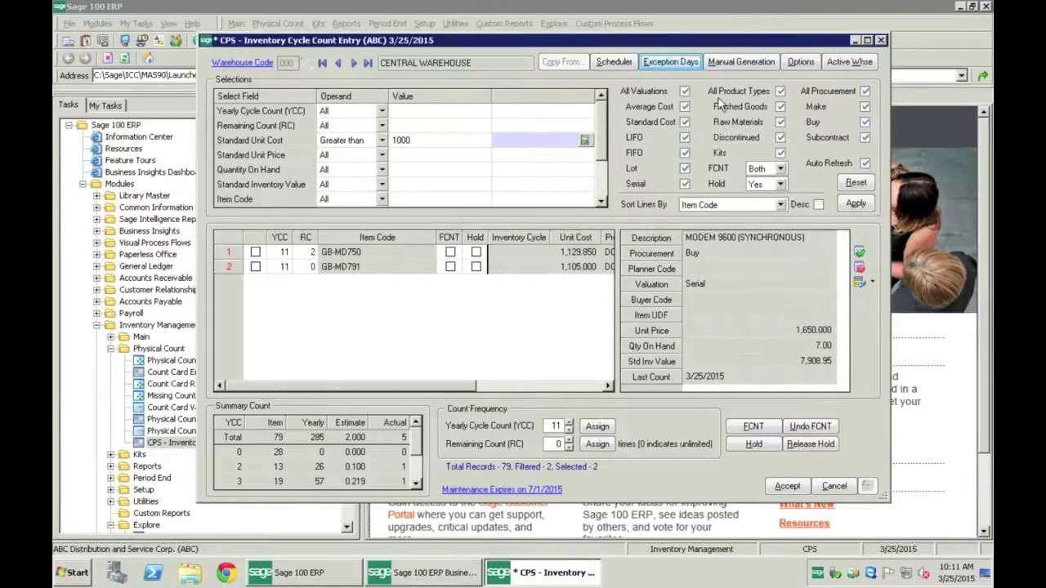
- Review the cycle count generation options, including Status and YCC roll over, and close them without saving
{"action": "left_click", "coordinate": [800, 65]}
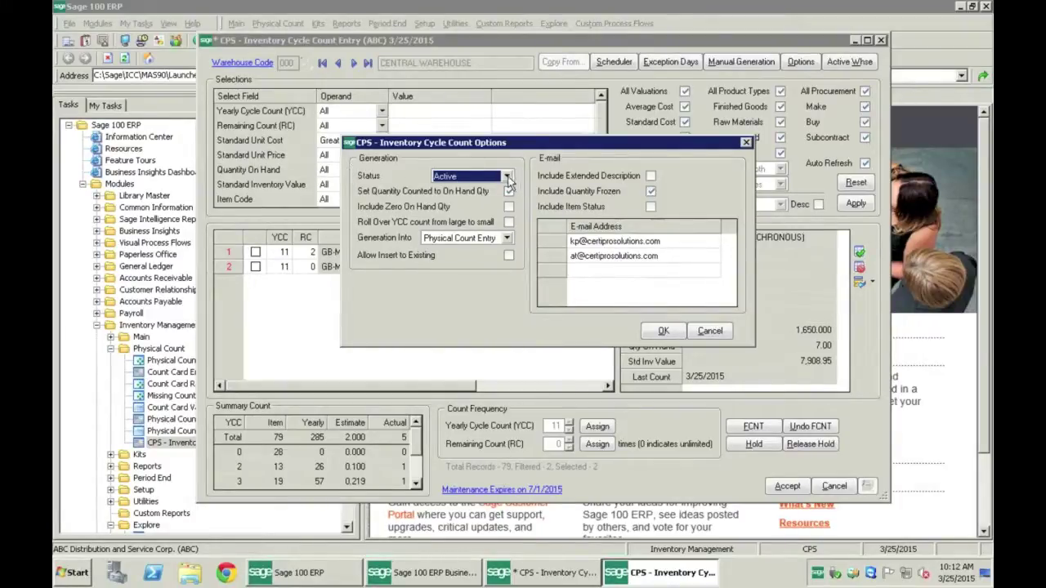
{"action": "left_click", "coordinate": [506, 177]}
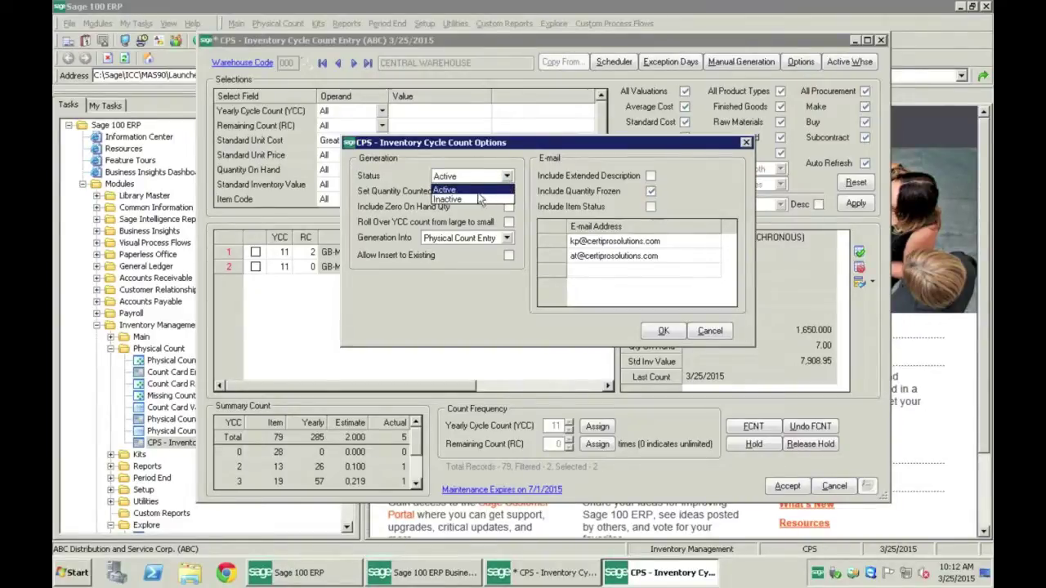
{"action": "left_click", "coordinate": [391, 167]}
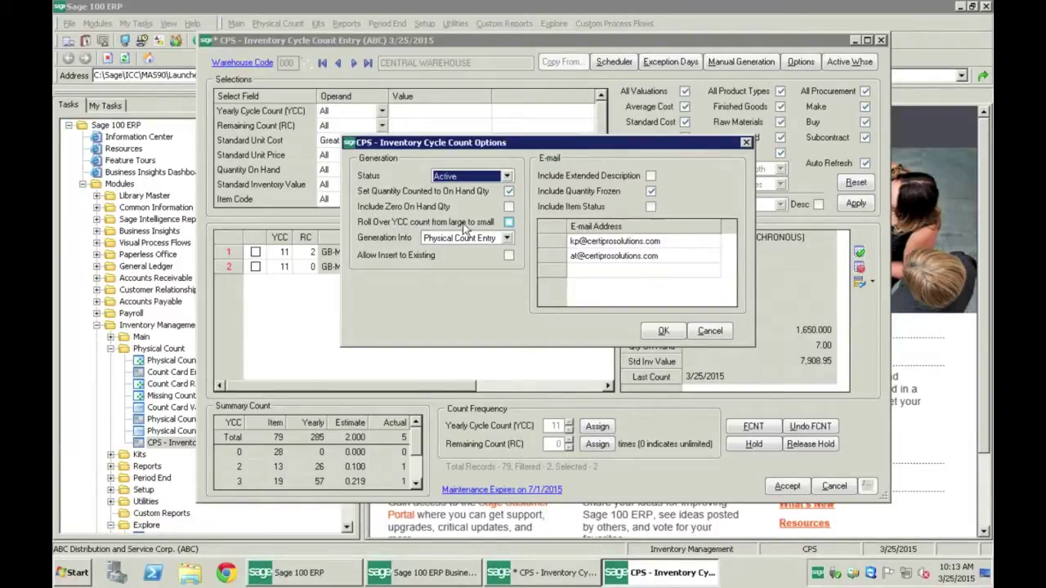
{"action": "left_click", "coordinate": [386, 225]}
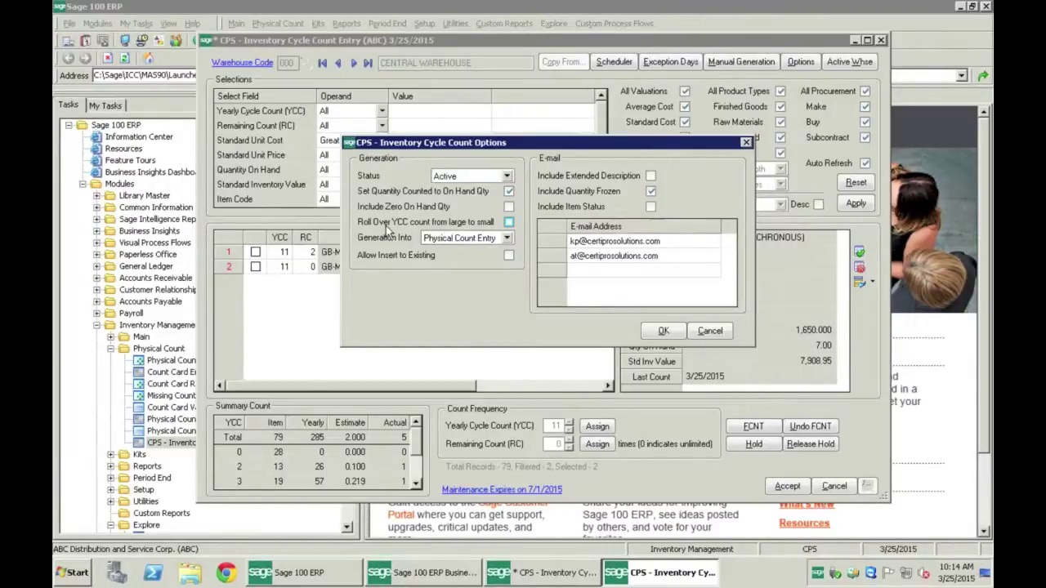
{"action": "left_click", "coordinate": [385, 226]}
{"action": "left_click", "coordinate": [711, 334]}
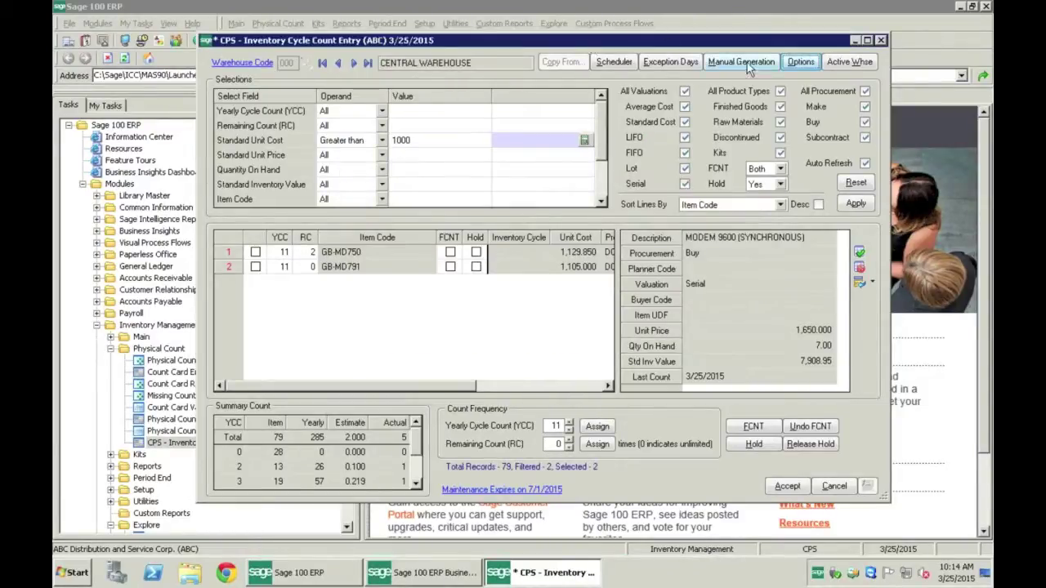
- Check the lines of Physical Count Entry for warehouse 000 before generating a count, and close the entry
{"action": "left_click", "coordinate": [165, 432]}
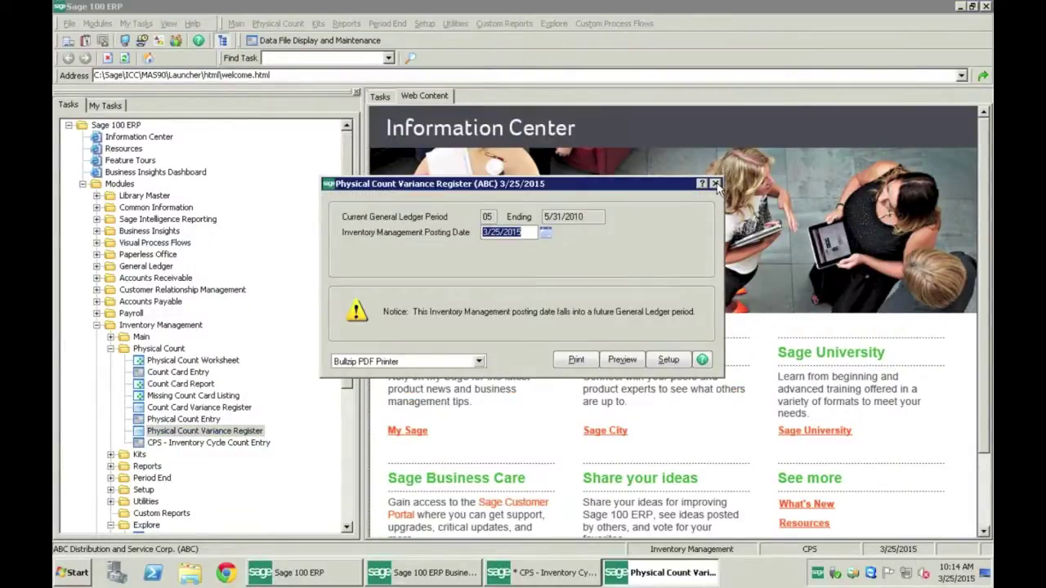
{"action": "key", "text": "Escape"}
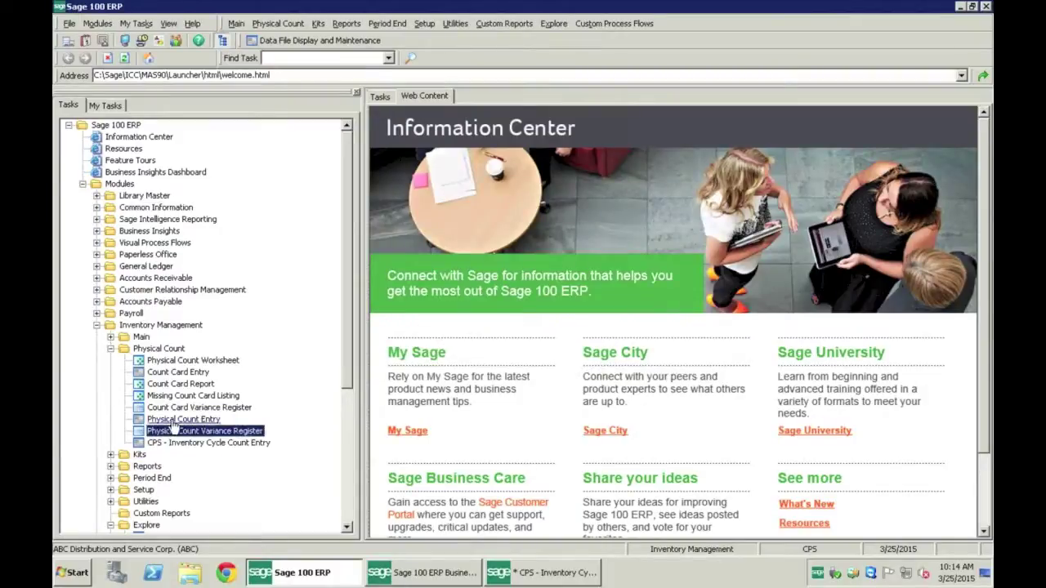
{"action": "left_click", "coordinate": [178, 420]}
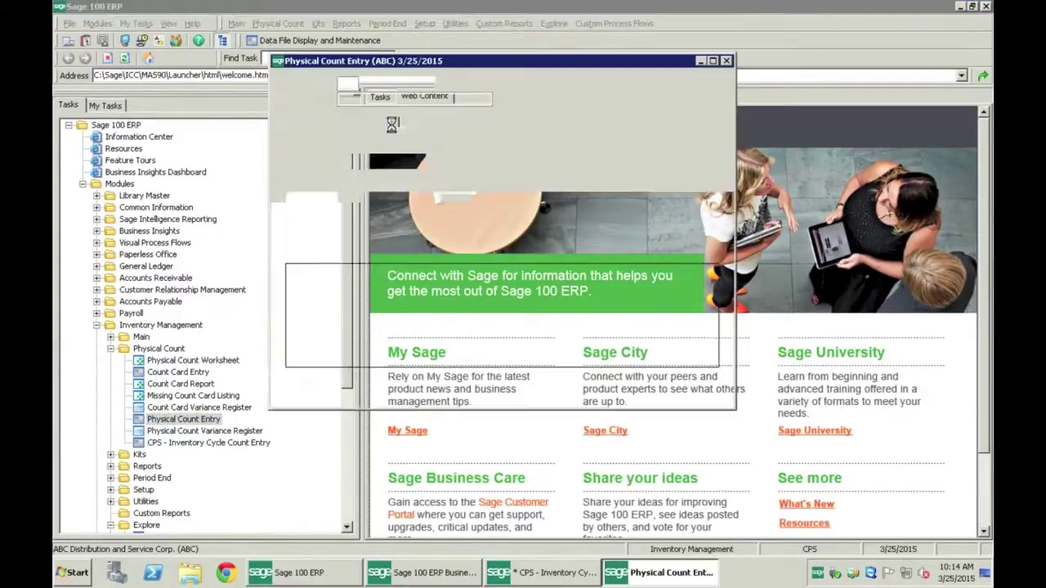
{"action": "left_click", "coordinate": [397, 83]}
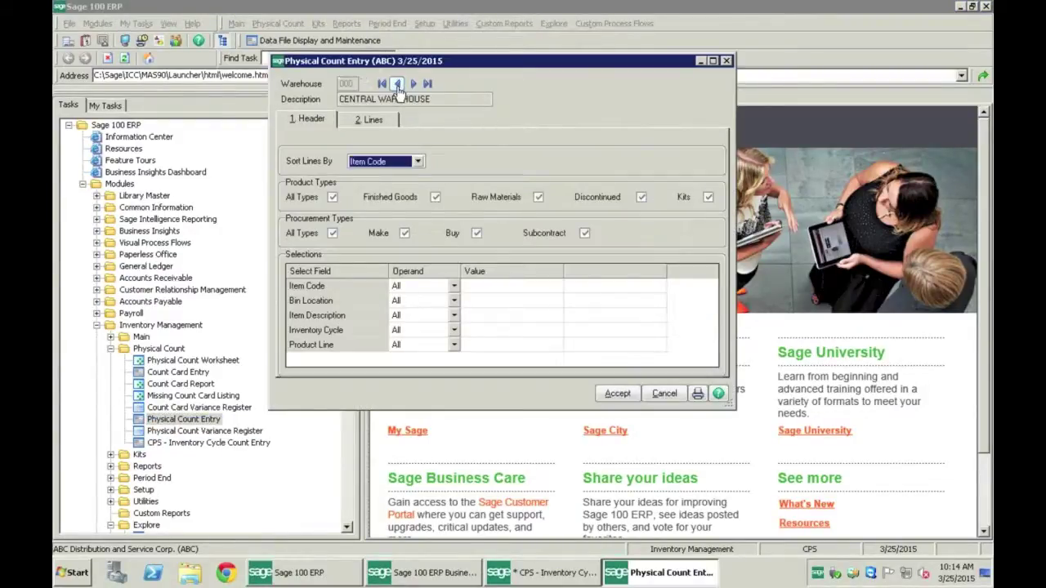
{"action": "left_click", "coordinate": [380, 118]}
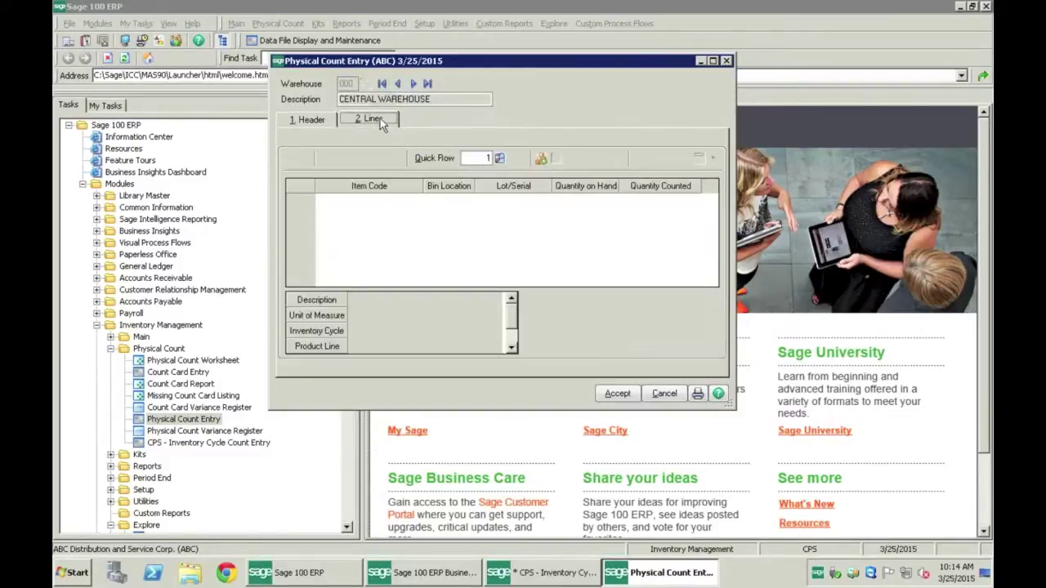
{"action": "left_click", "coordinate": [315, 118]}
{"action": "left_click", "coordinate": [726, 61]}
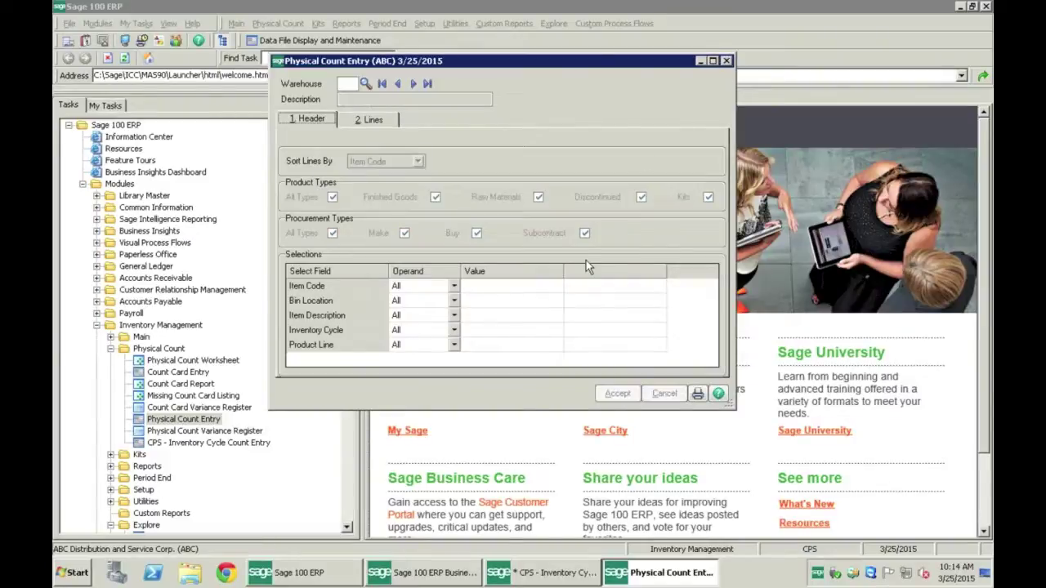
- Manually generate the physical count for warehouse 000 from Inventory Cycle Count Entry
{"action": "left_click", "coordinate": [556, 573]}
{"action": "left_click", "coordinate": [736, 65]}
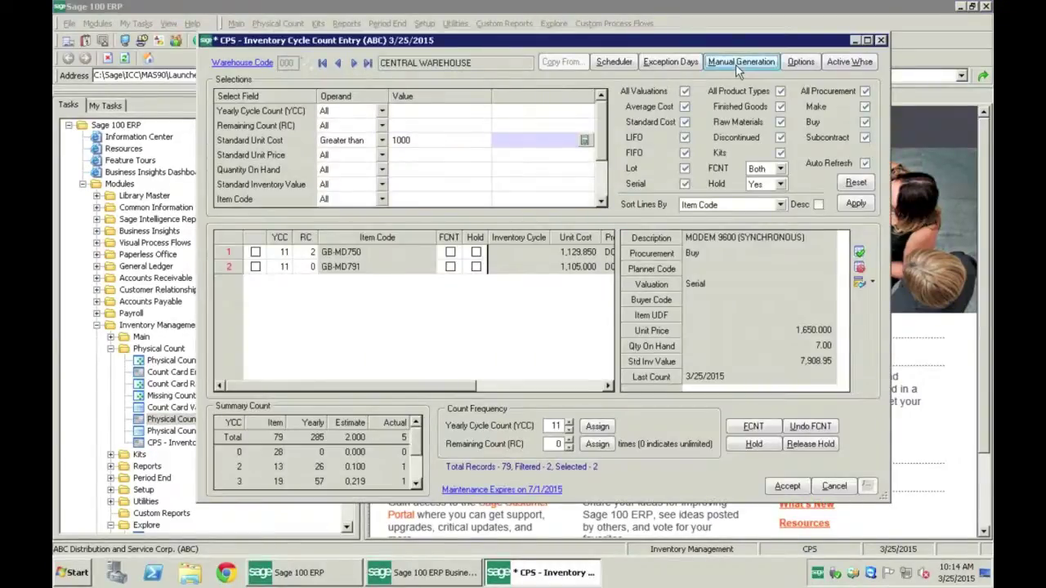
{"action": "left_click", "coordinate": [524, 210]}
{"action": "left_click", "coordinate": [493, 210]}
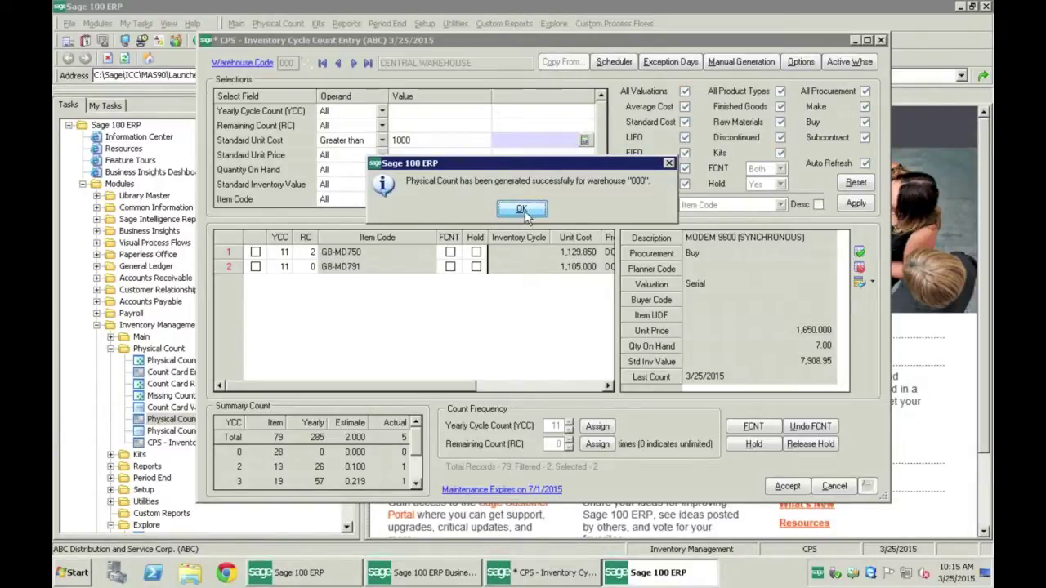
{"action": "left_click", "coordinate": [523, 209]}
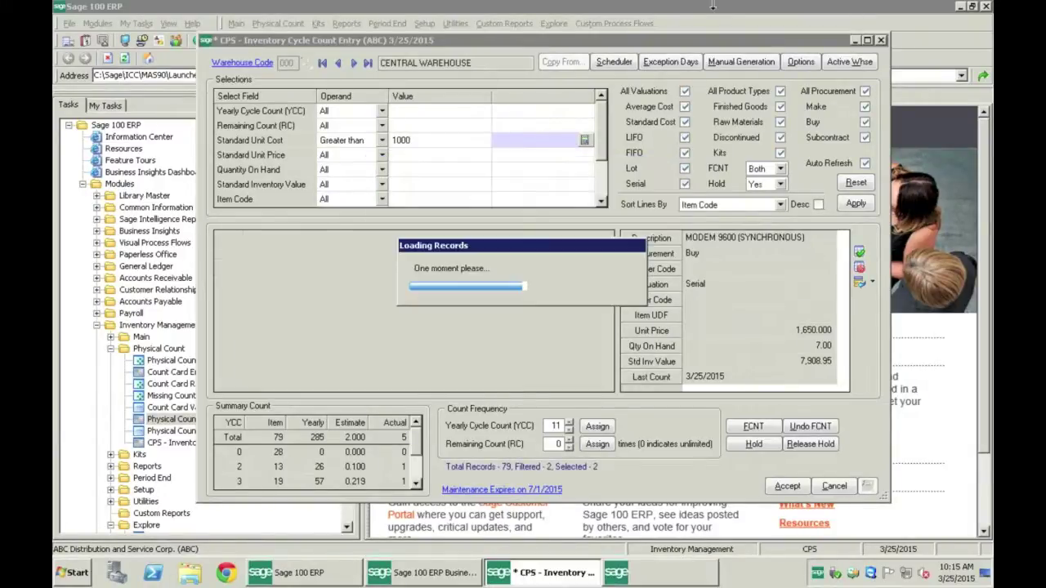
- Reopen Physical Count Entry for warehouse 000 and review the generated count lines
{"action": "left_click", "coordinate": [855, 41]}
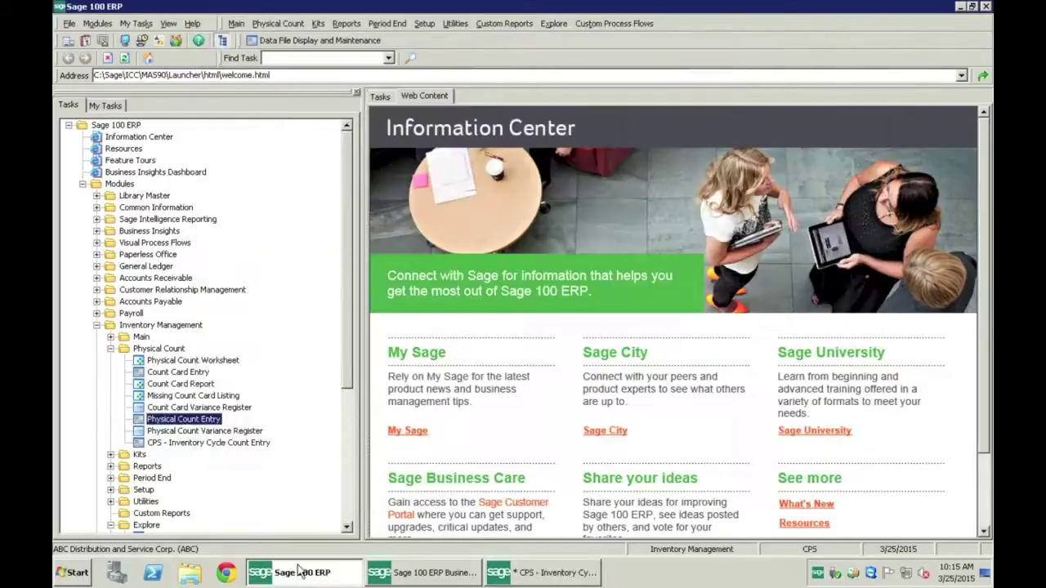
{"action": "left_click", "coordinate": [172, 421]}
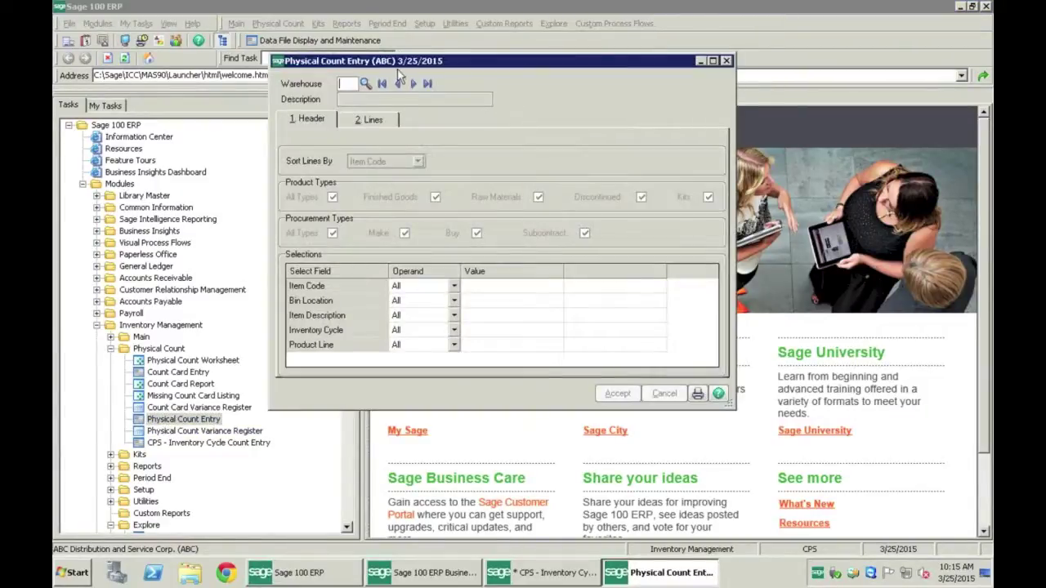
{"action": "left_click", "coordinate": [398, 84]}
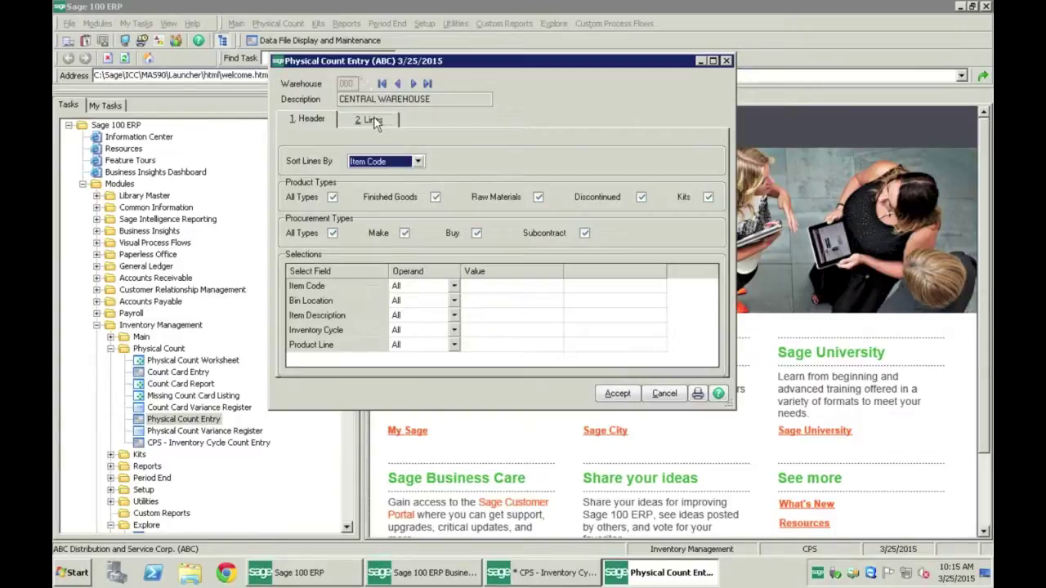
{"action": "left_click", "coordinate": [372, 120]}
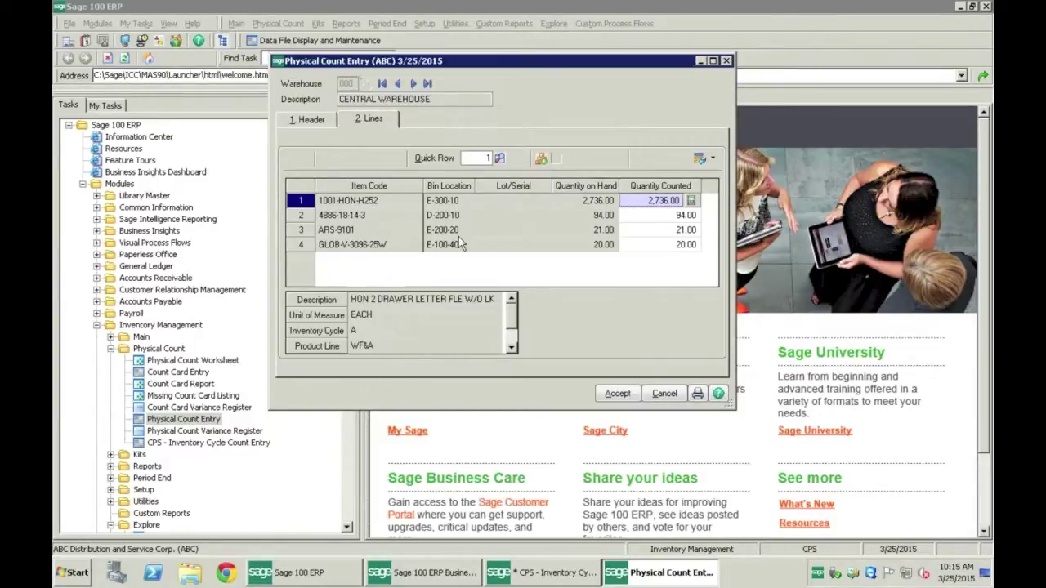
- Switch to Business Insights Explorer and compare the cycle count history rows of item 1001-HON-H252LK
{"action": "left_click_drag", "start_coordinate": [347, 357], "coordinate": [341, 479]}
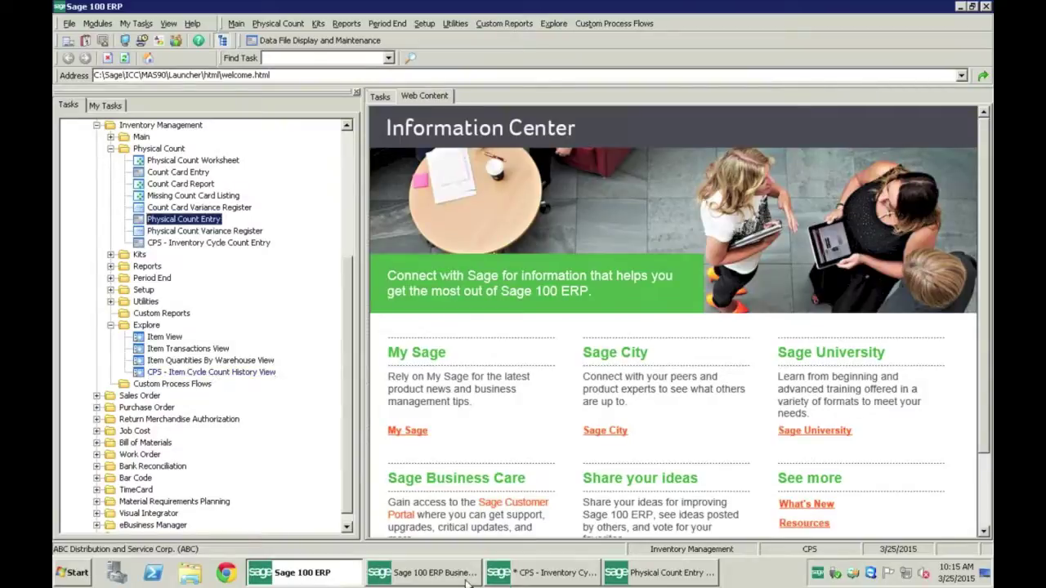
{"action": "left_click", "coordinate": [537, 577]}
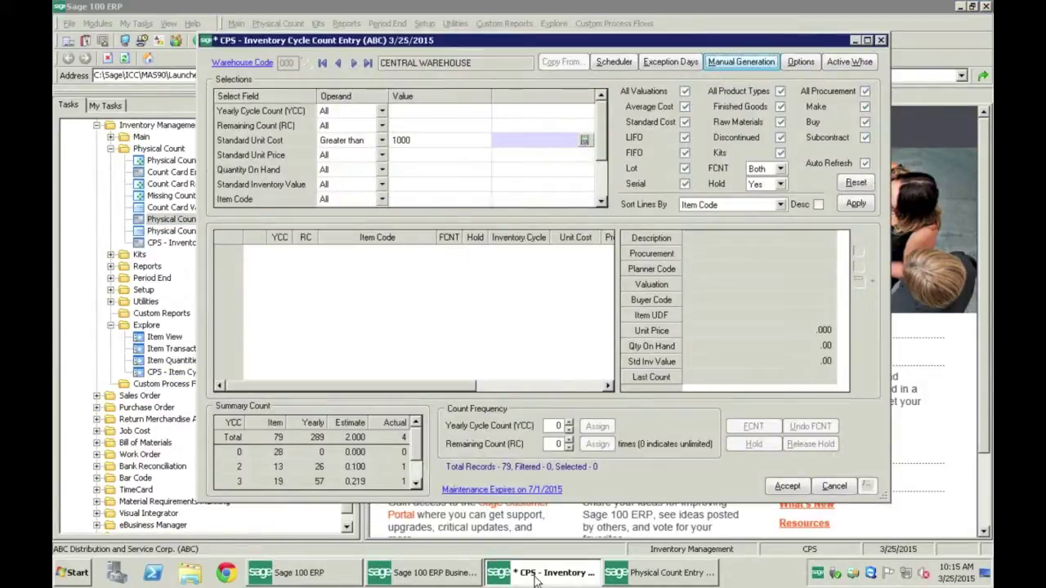
{"action": "left_click", "coordinate": [536, 577]}
{"action": "left_click", "coordinate": [424, 577]}
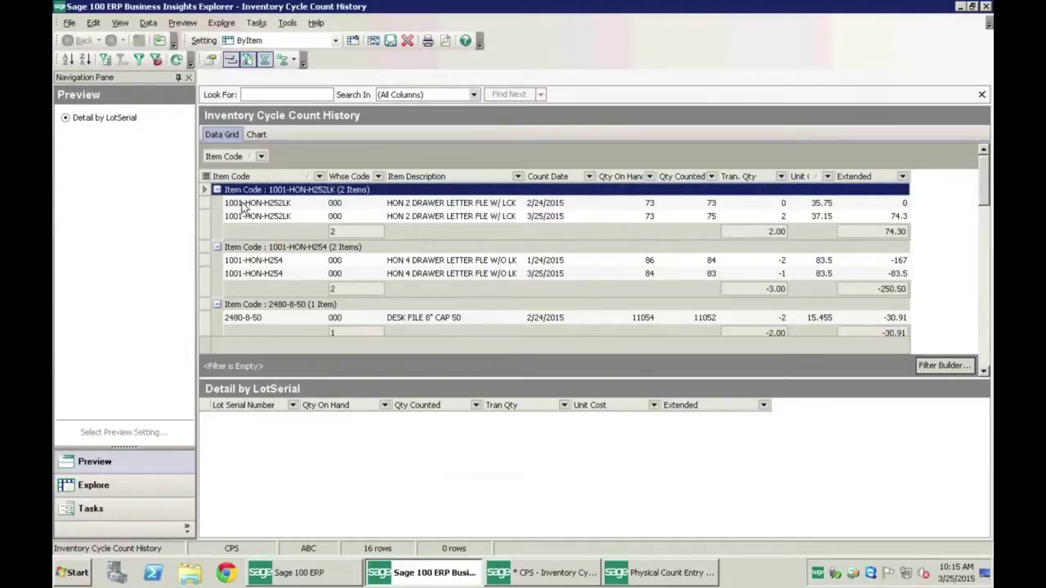
{"action": "left_click", "coordinate": [314, 202]}
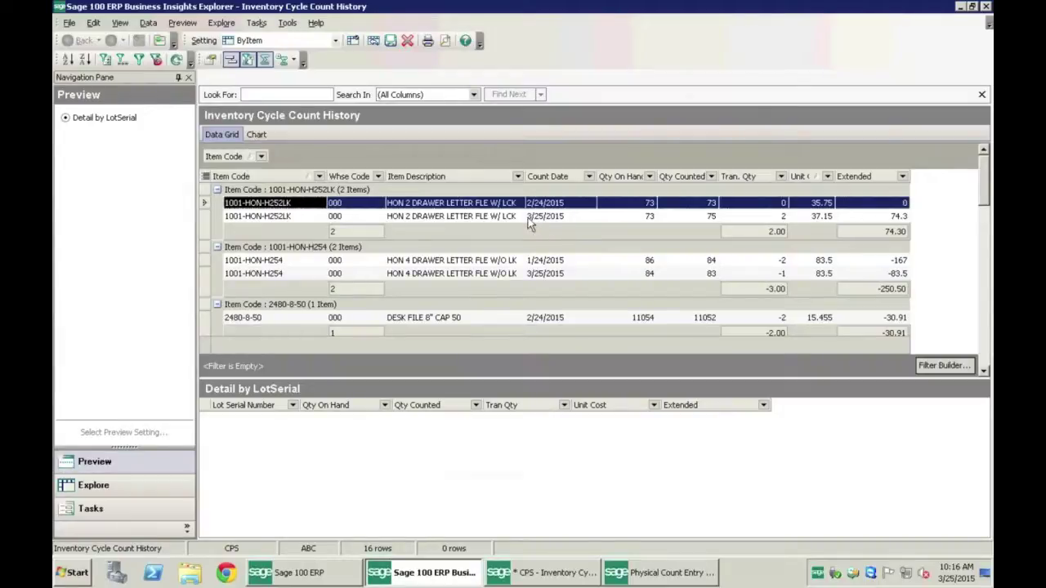
{"action": "left_click", "coordinate": [263, 219]}
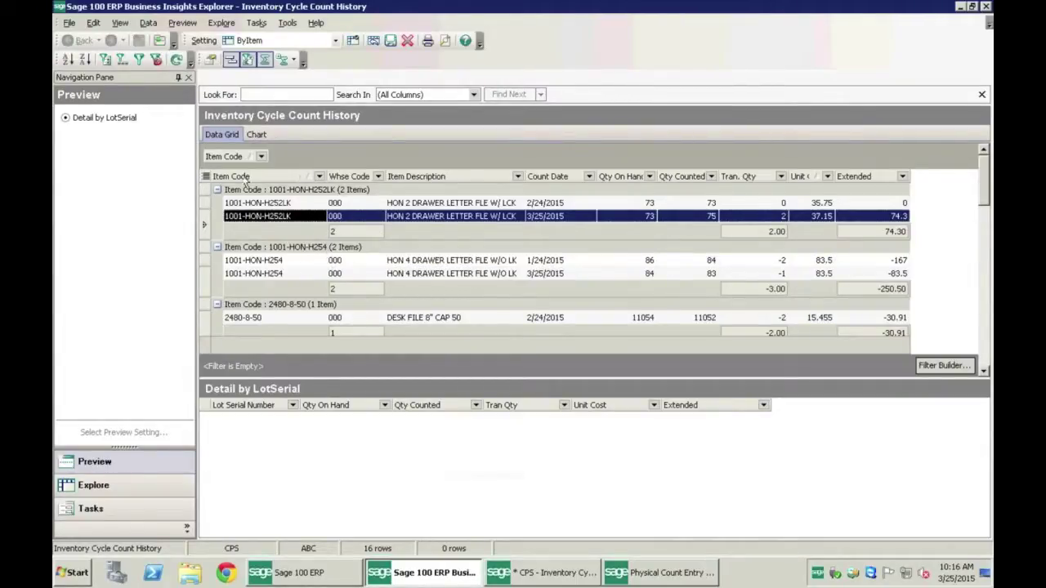
- Switch the Inventory Cycle Count History view to the public ByDate setting
{"action": "left_click", "coordinate": [335, 41]}
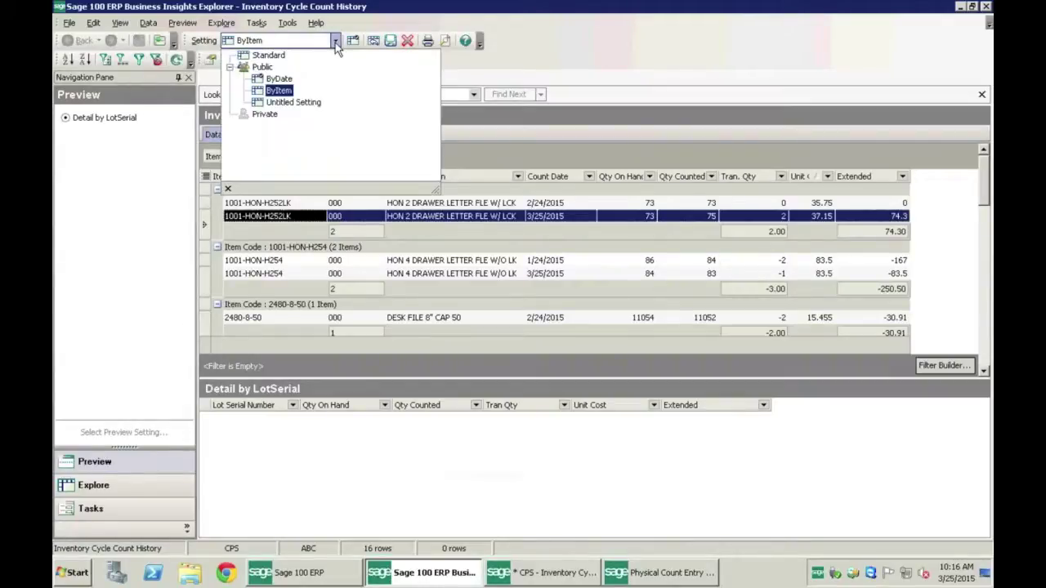
{"action": "left_click", "coordinate": [275, 80]}
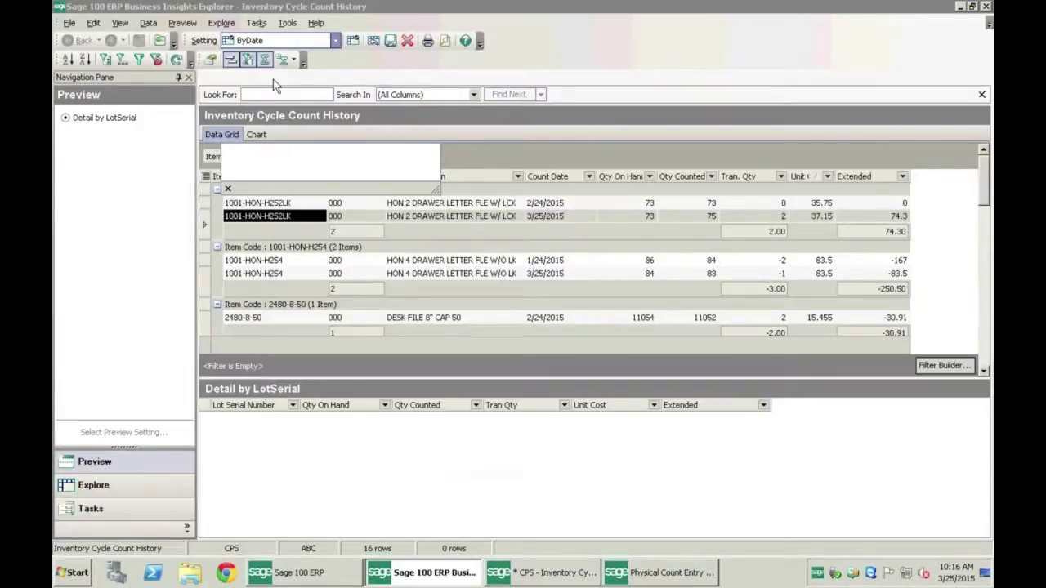
{"action": "left_click", "coordinate": [579, 329]}
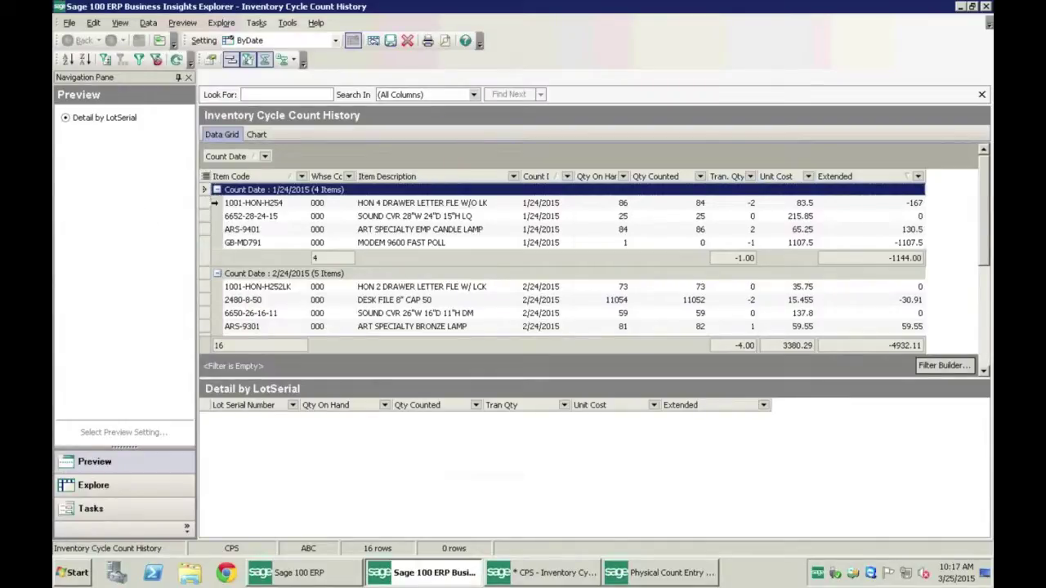
- Examine the January and February 2015 count records, including the lot/serial detail of item GB-MD791
{"action": "left_click", "coordinate": [233, 210]}
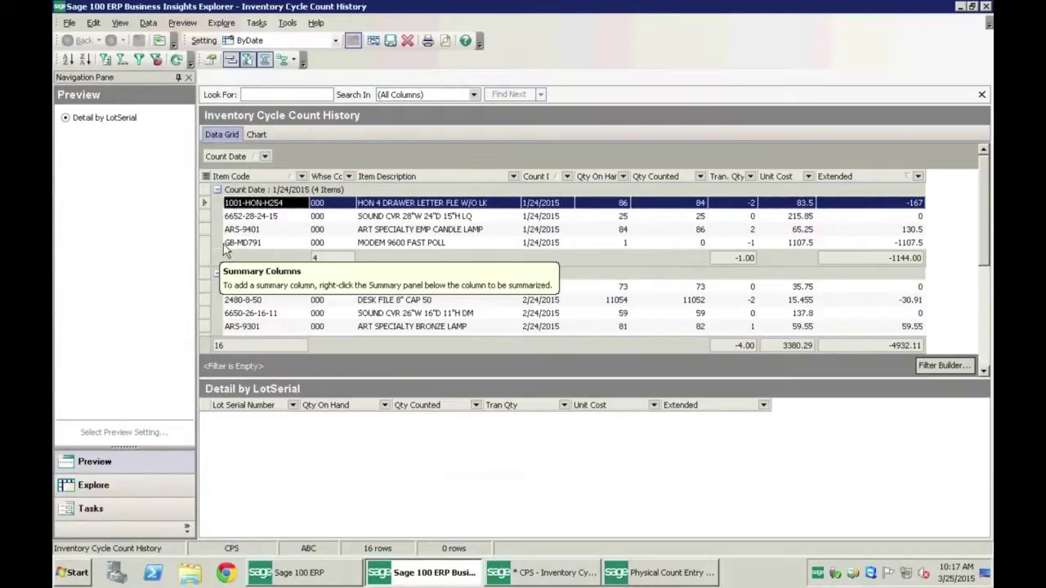
{"action": "left_click", "coordinate": [225, 244]}
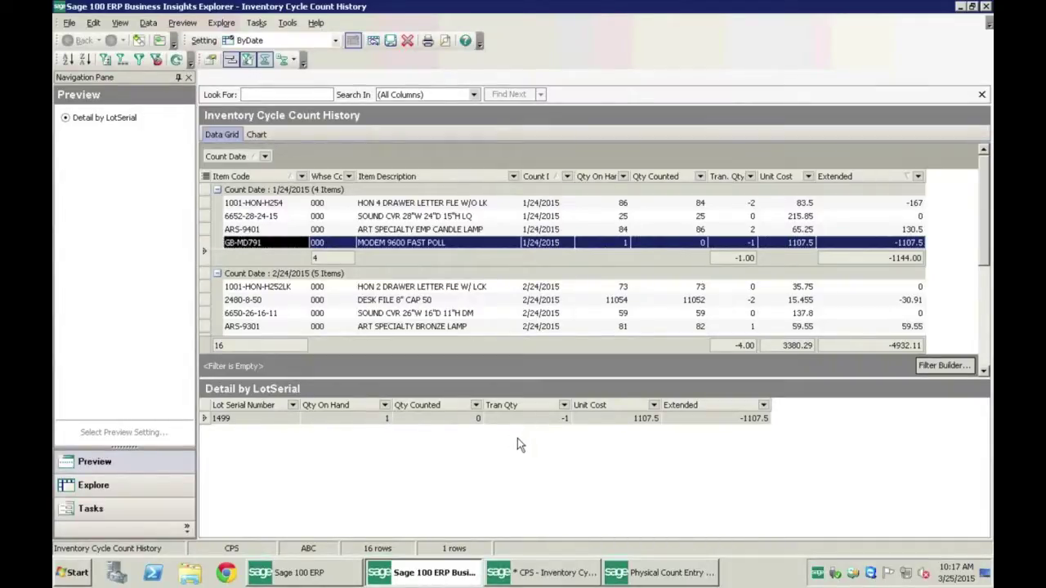
{"action": "left_click", "coordinate": [270, 327]}
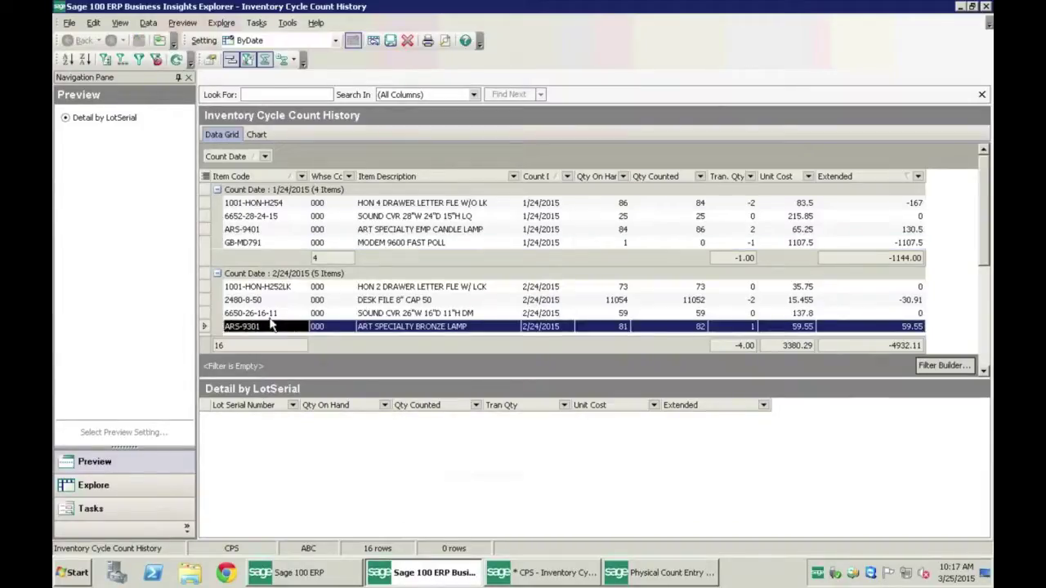
{"action": "left_click", "coordinate": [271, 313]}
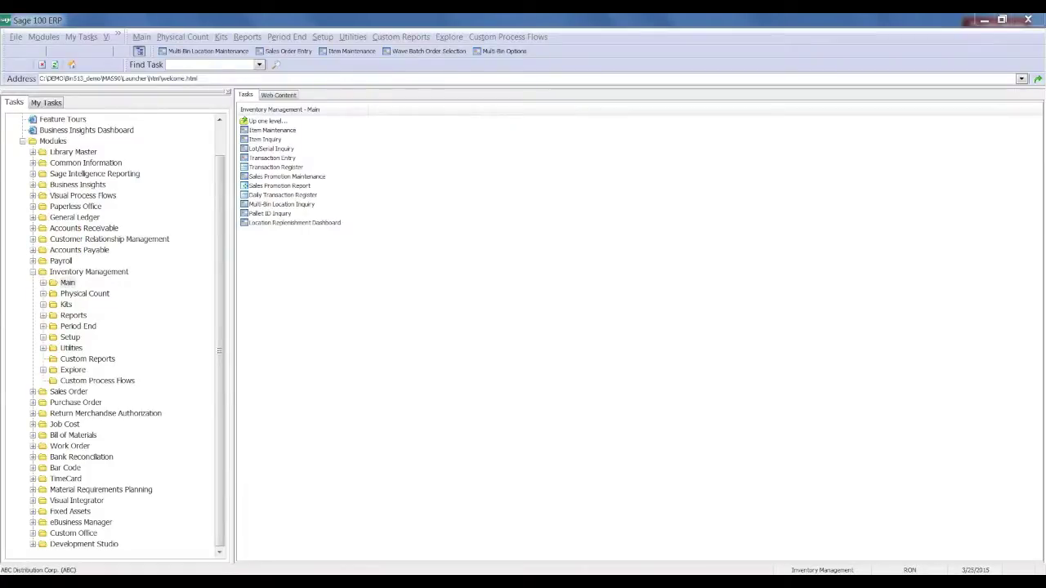
- Bring up Item Maintenance for 1001-HON-H252, review its Multi-Bin for Item Options, and close the options without saving
{"action": "mouse_move", "coordinate": [361, 582]}
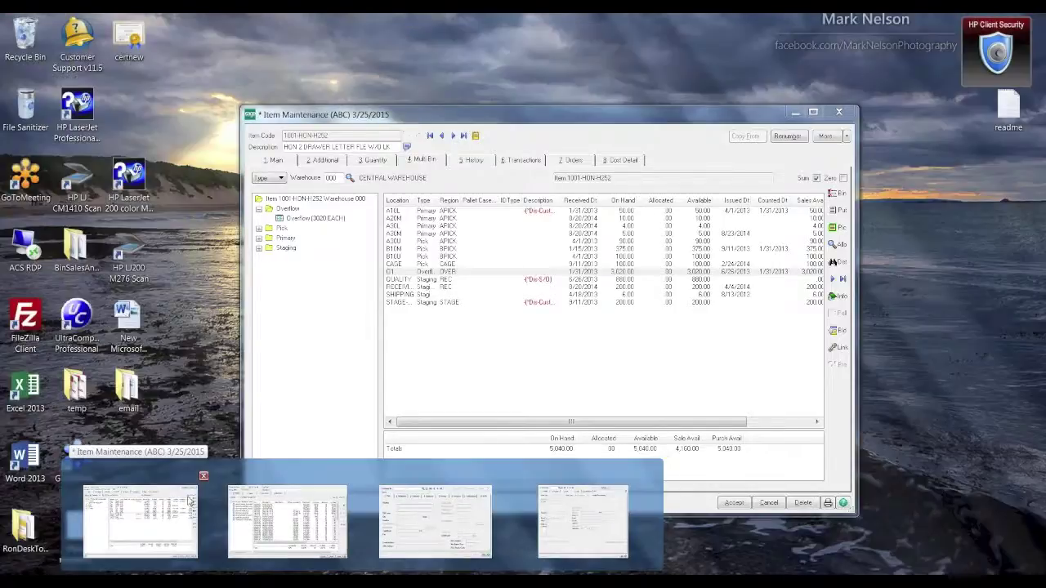
{"action": "left_click", "coordinate": [147, 516]}
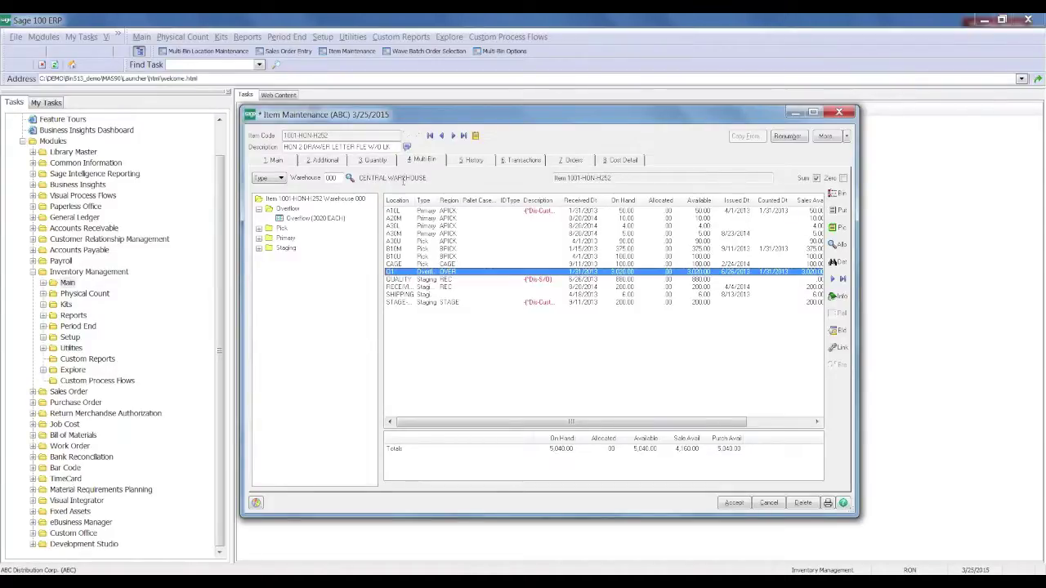
{"action": "left_click", "coordinate": [436, 219]}
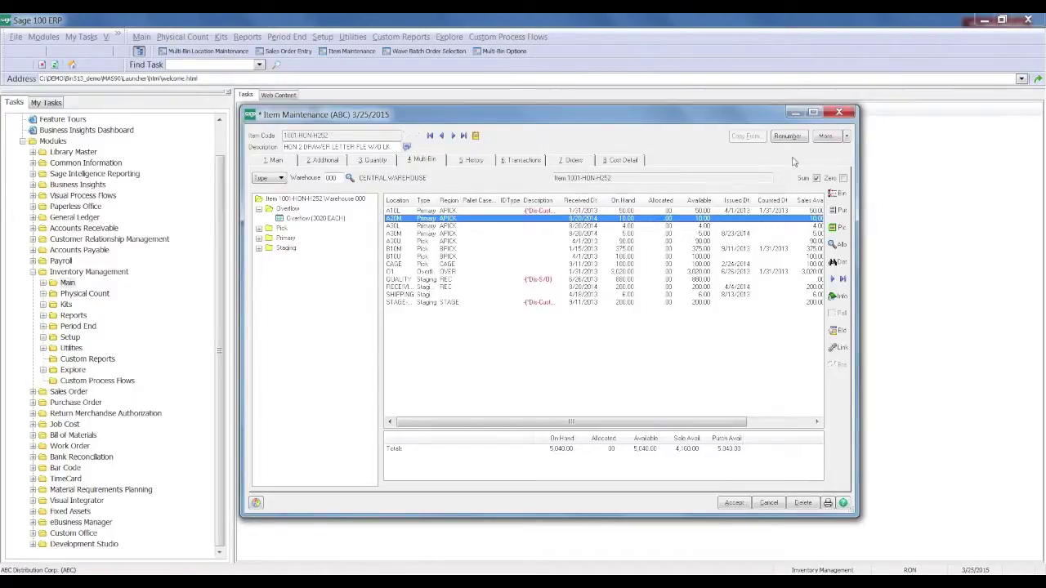
{"action": "left_click", "coordinate": [832, 194]}
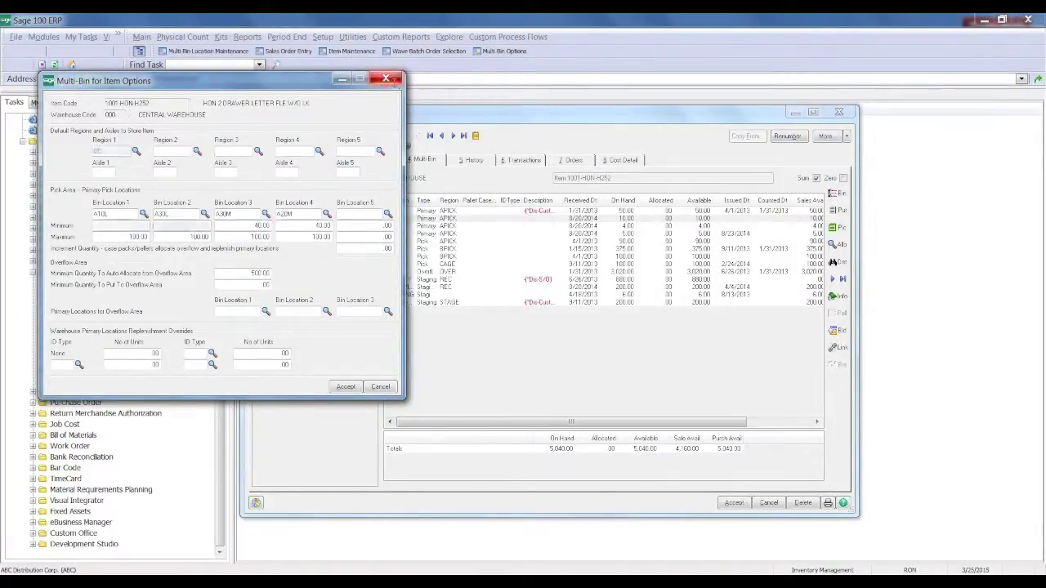
{"action": "left_click", "coordinate": [386, 79]}
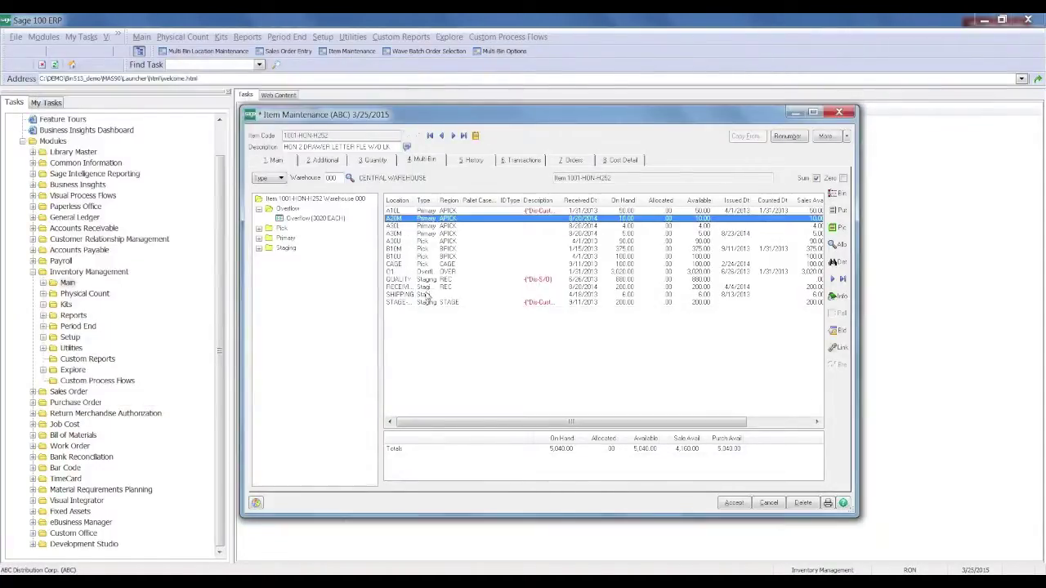
- Examine the item's pick, overflow, primary and staging bin locations in warehouse 000
{"action": "left_click", "coordinate": [439, 250]}
{"action": "left_click", "coordinate": [441, 273]}
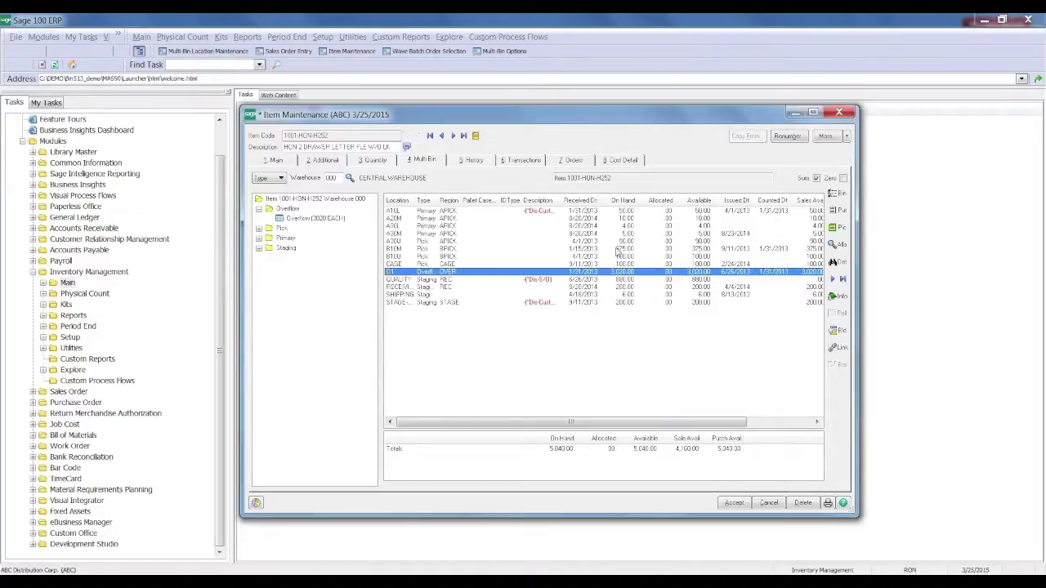
{"action": "left_click", "coordinate": [454, 219]}
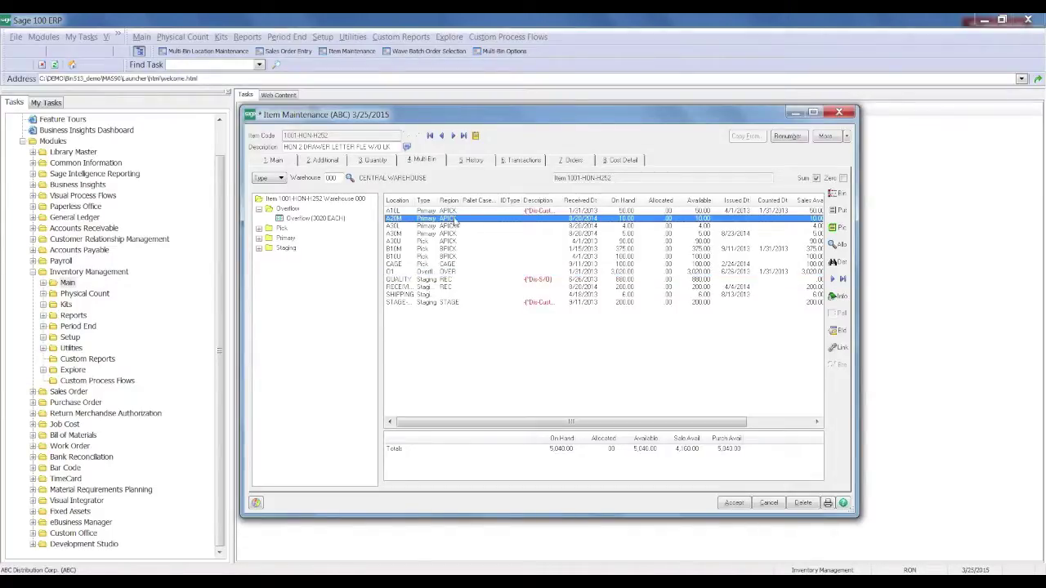
{"action": "left_click", "coordinate": [455, 279]}
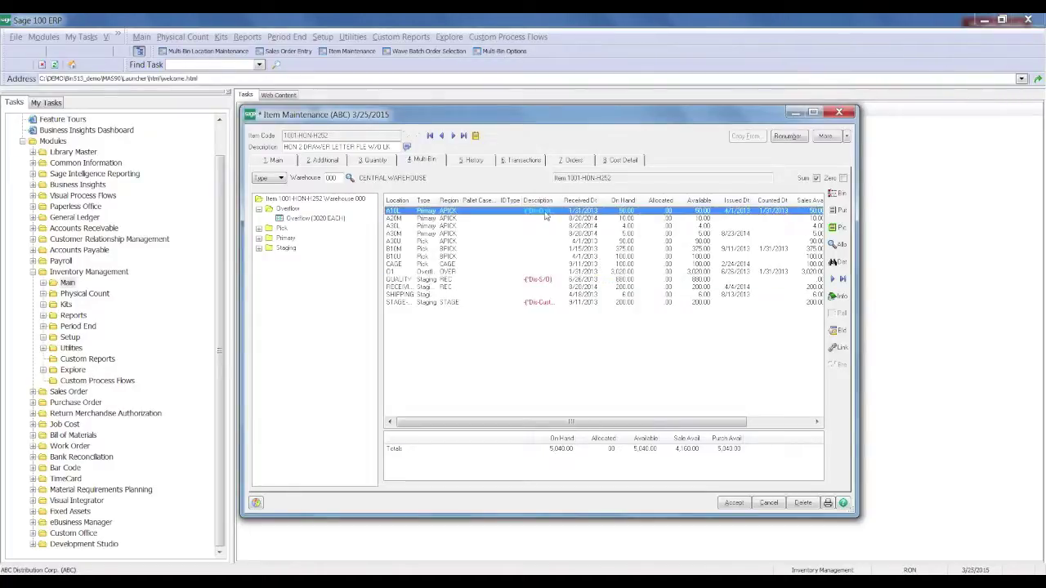
- Widen the Description column of the bin list and inspect the descriptions of the STAGE and QUALITY locations
{"action": "left_click_drag", "start_coordinate": [559, 198], "coordinate": [579, 200]}
{"action": "left_click", "coordinate": [550, 303]}
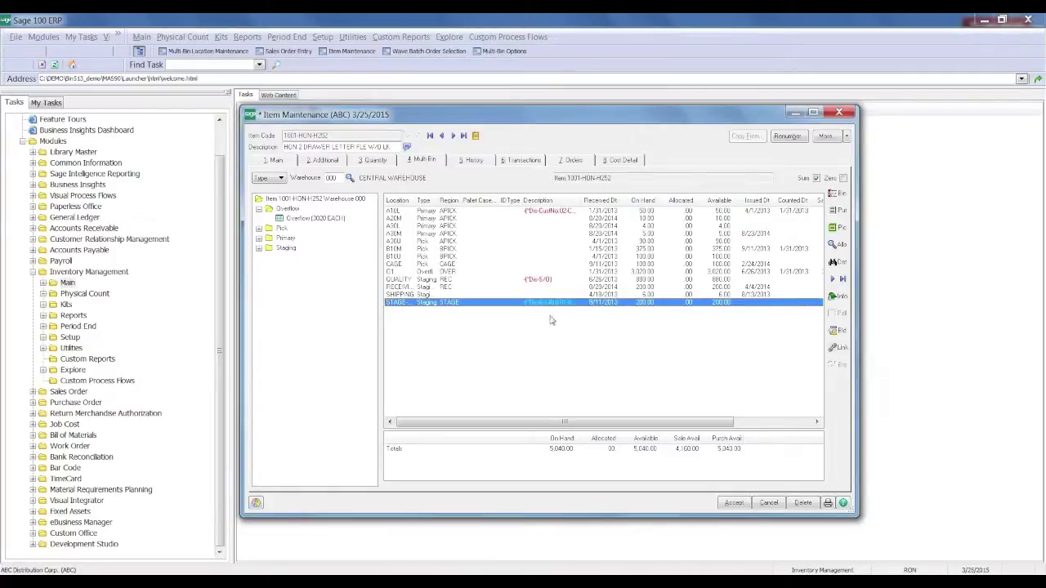
{"action": "left_click", "coordinate": [570, 280]}
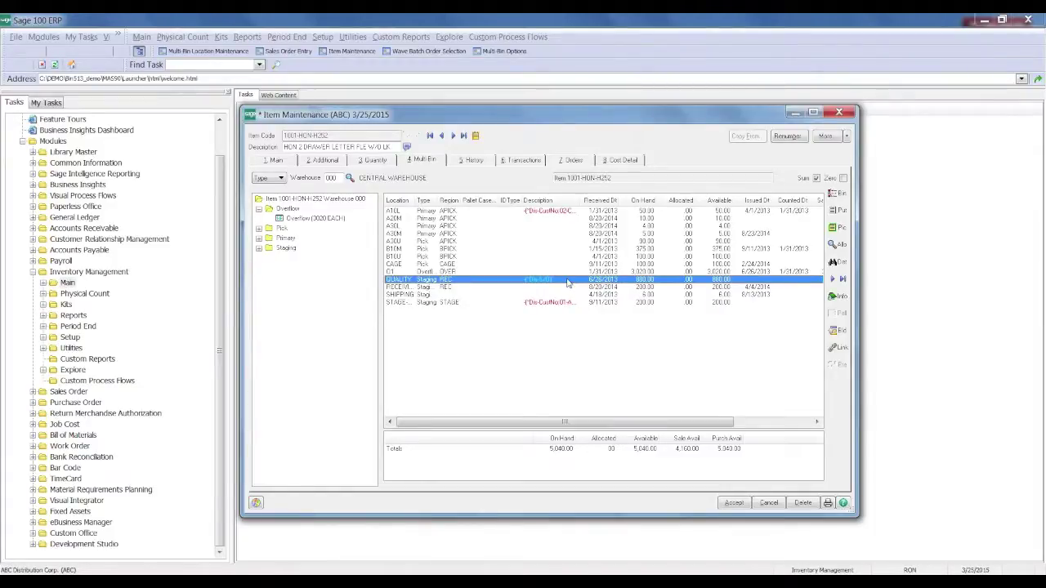
- Widen the bin list's Description column further and inspect the full descriptions of the A10L, QUALITY and STAGE locations
{"action": "left_click", "coordinate": [541, 287]}
{"action": "key", "text": "Up"}
{"action": "left_click", "coordinate": [557, 304]}
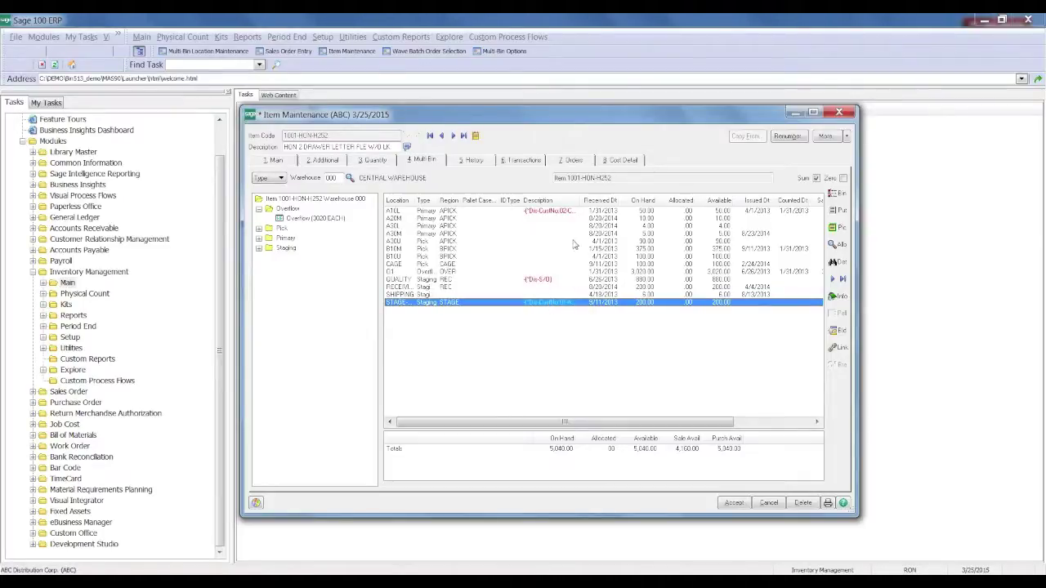
{"action": "left_click_drag", "start_coordinate": [582, 200], "coordinate": [609, 201]}
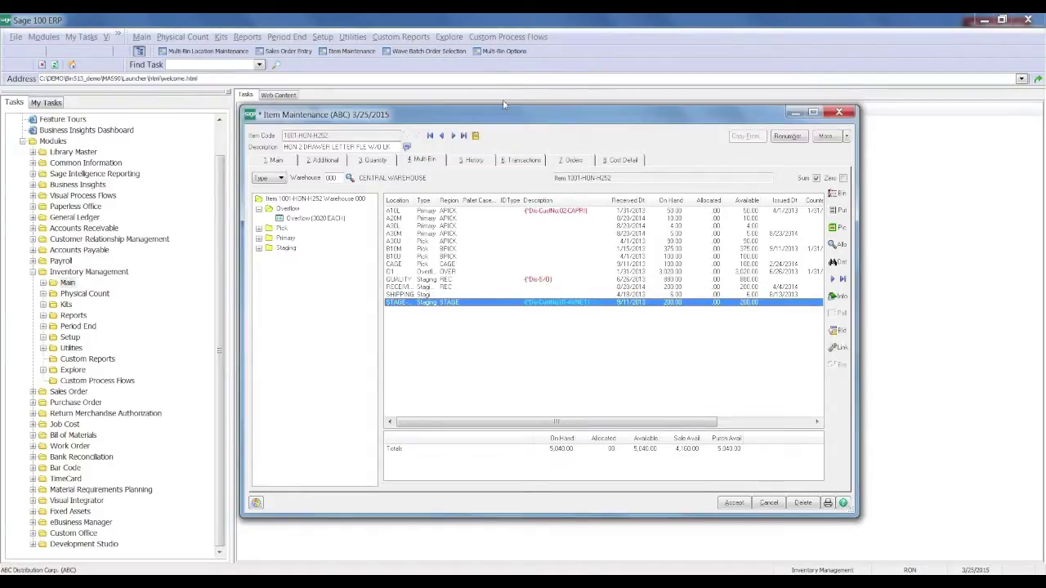
- Leave Item Maintenance and bring up the Directed Pick settings of the Multi-Bin and WMS Company Options
{"action": "left_click", "coordinate": [511, 54]}
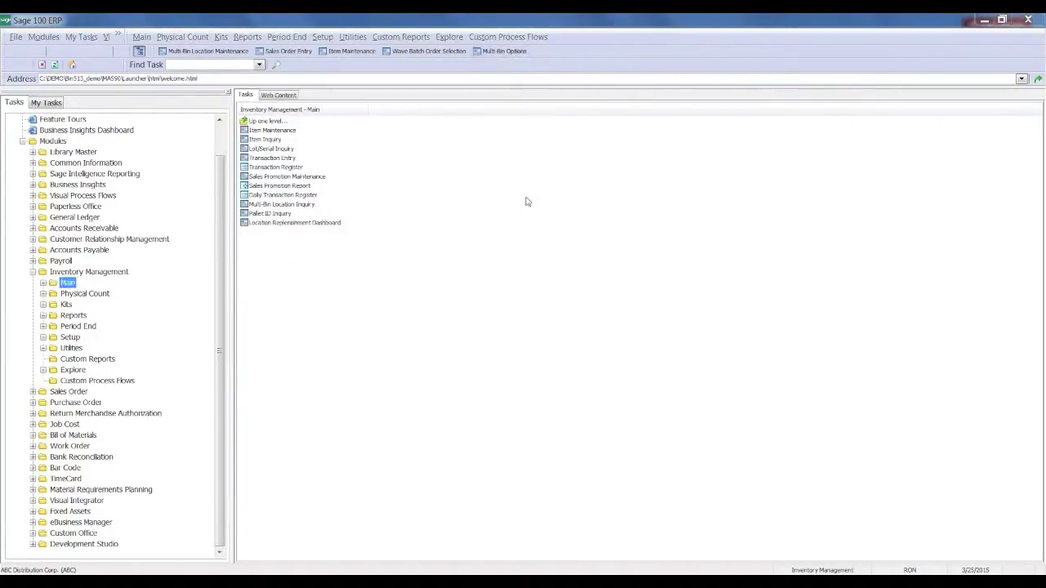
{"action": "left_click", "coordinate": [524, 227]}
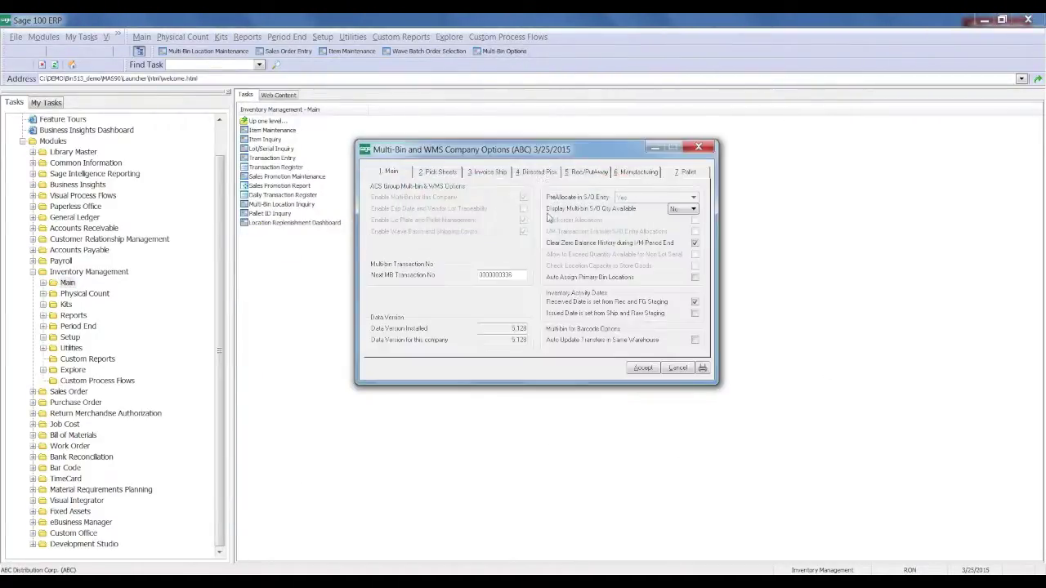
{"action": "left_click", "coordinate": [540, 173]}
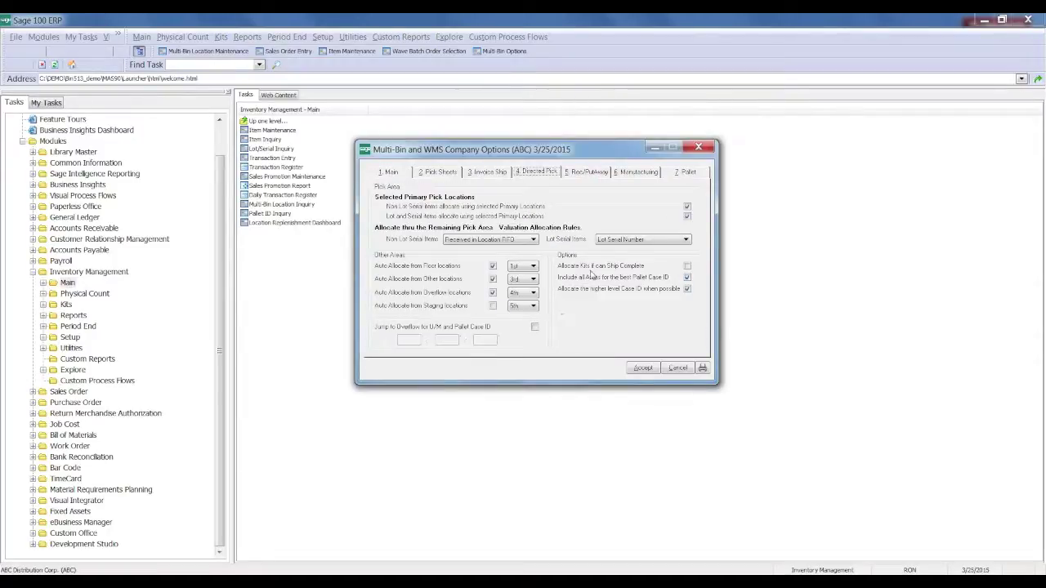
- Review the valuation allocation rules available for lot serial items and keep Lot Serial Number
{"action": "left_click", "coordinate": [616, 240]}
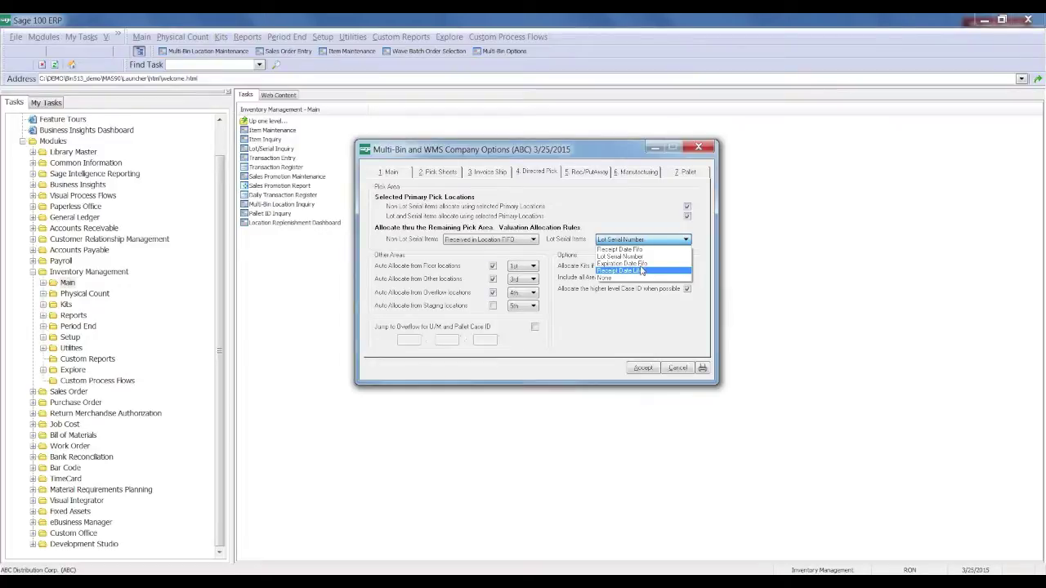
{"action": "key", "text": "Up"}
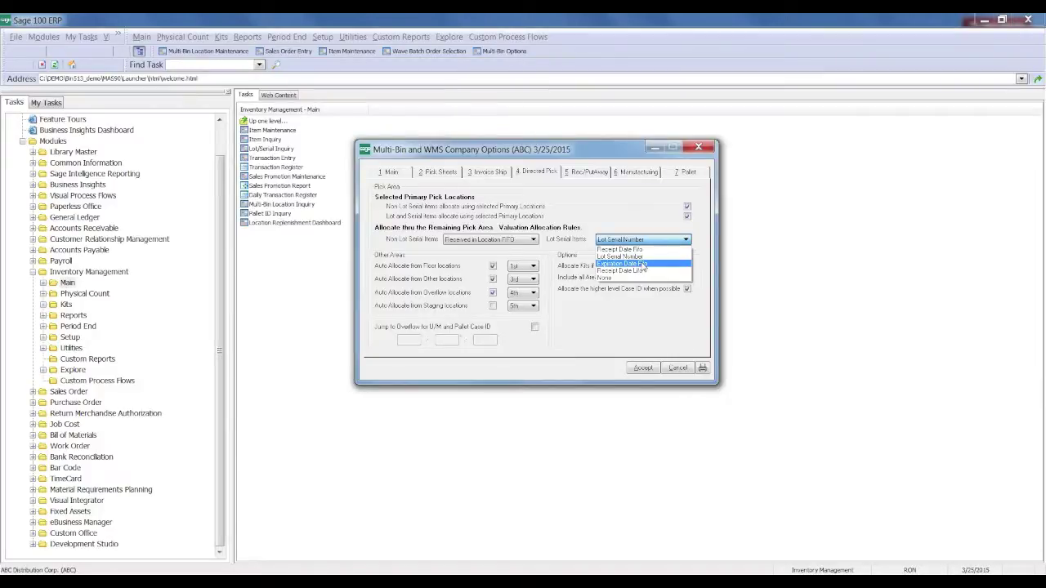
{"action": "left_click", "coordinate": [613, 255]}
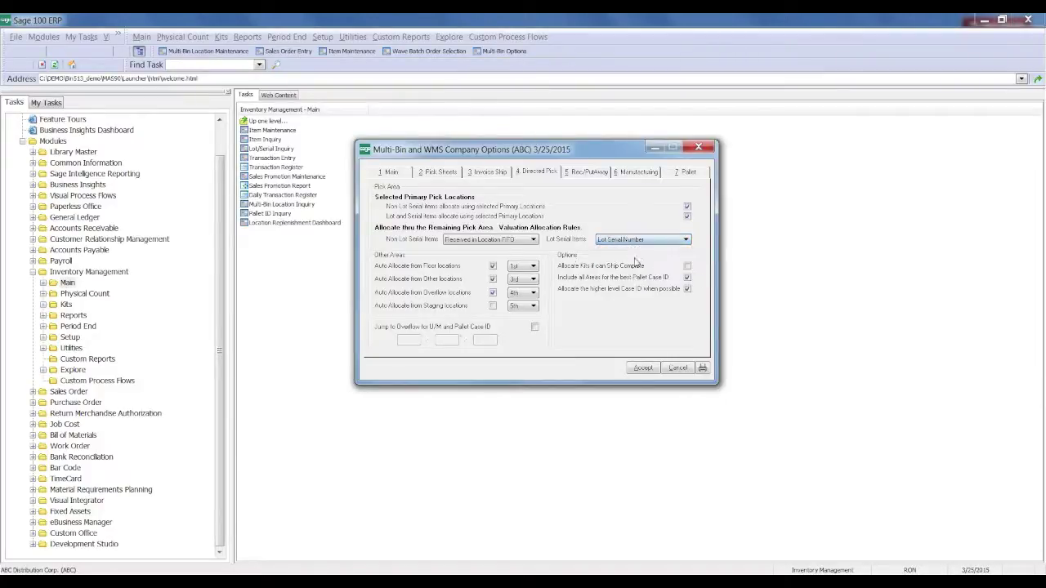
- Try the None and None - Exceed Qty Avail allocation rules for non lot serial items
{"action": "left_click", "coordinate": [515, 241]}
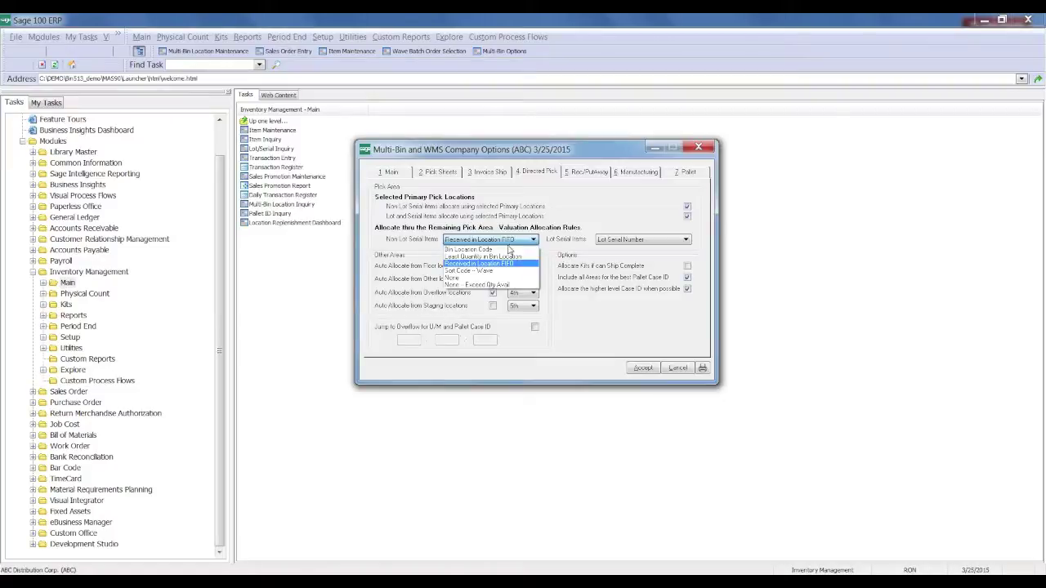
{"action": "left_click", "coordinate": [501, 279]}
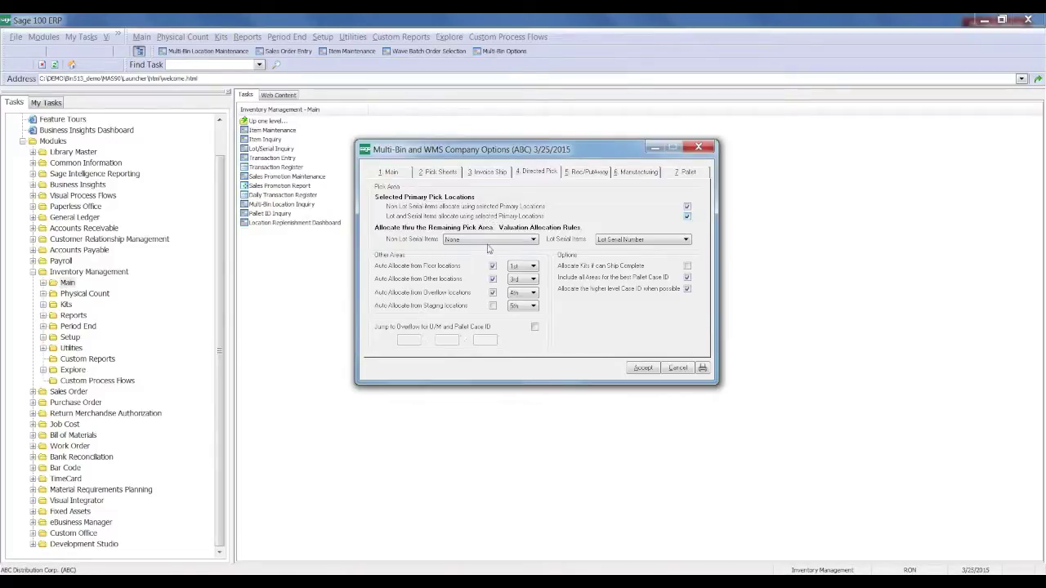
{"action": "left_click", "coordinate": [493, 242]}
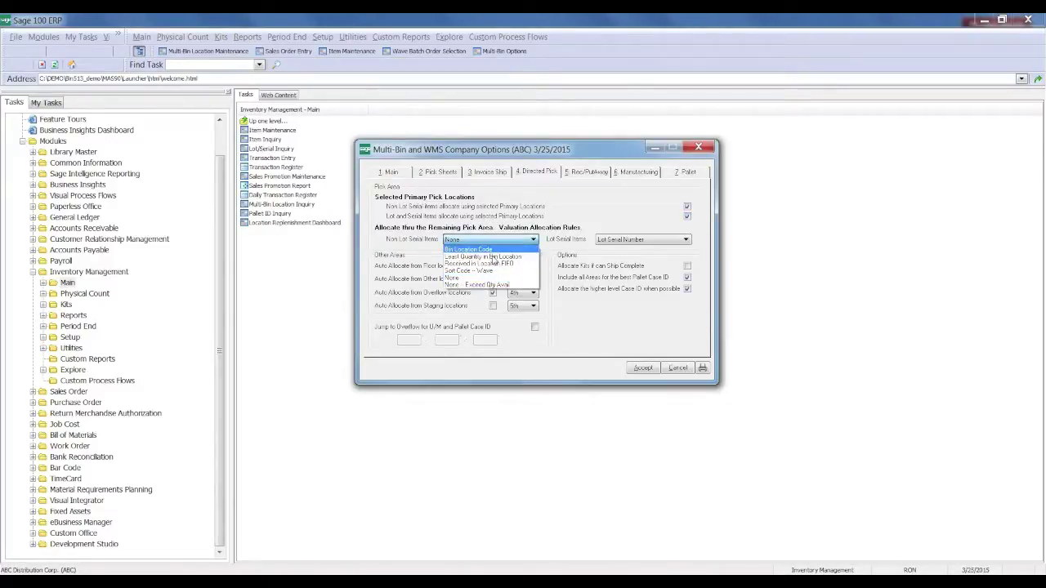
{"action": "left_click", "coordinate": [491, 284]}
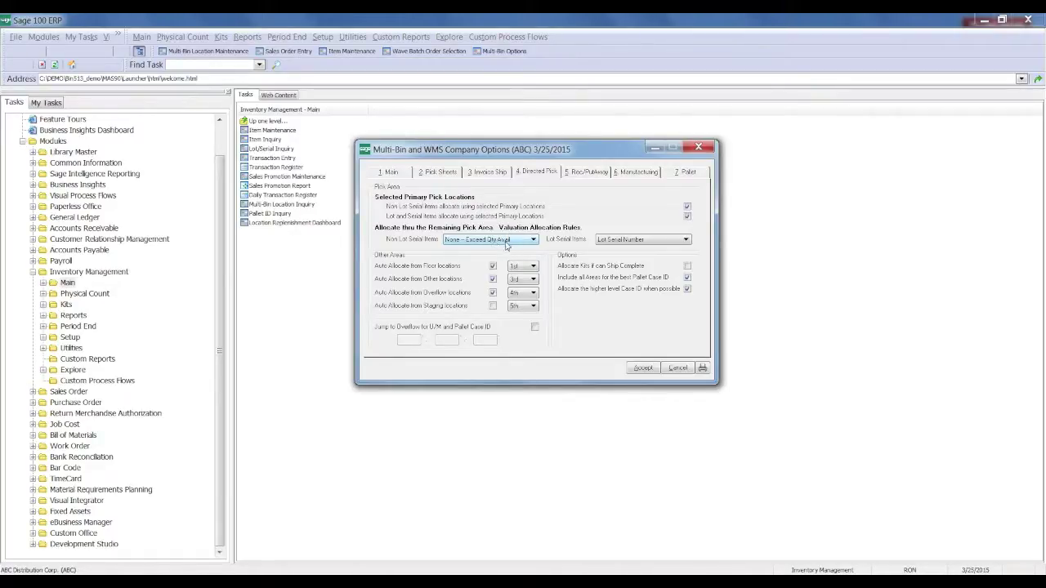
- Set the allocation rule for non lot serial items to Bin Location Code and accept the company options
{"action": "left_click", "coordinate": [511, 243]}
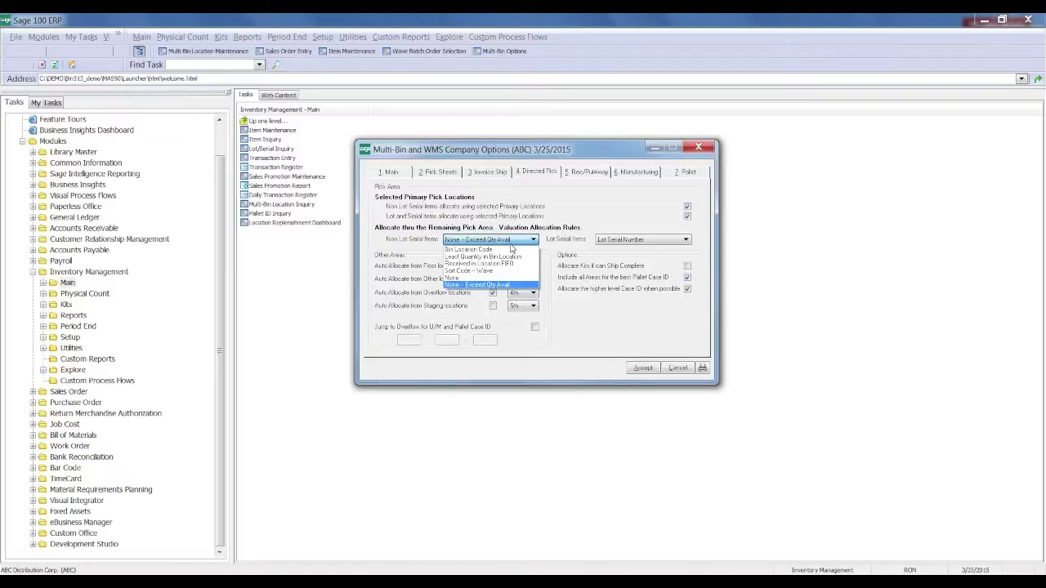
{"action": "left_click", "coordinate": [511, 249]}
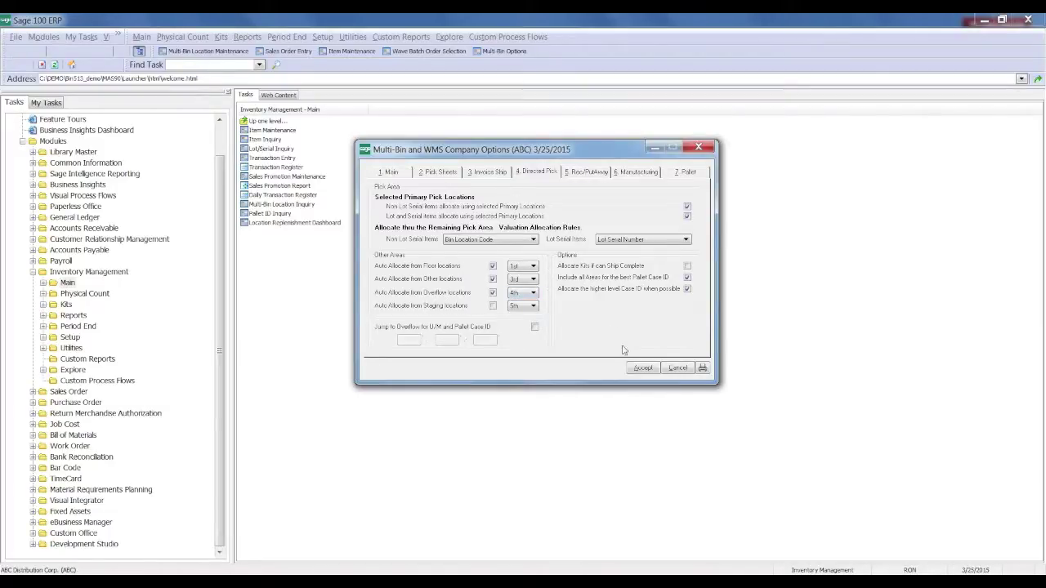
{"action": "left_click", "coordinate": [643, 369]}
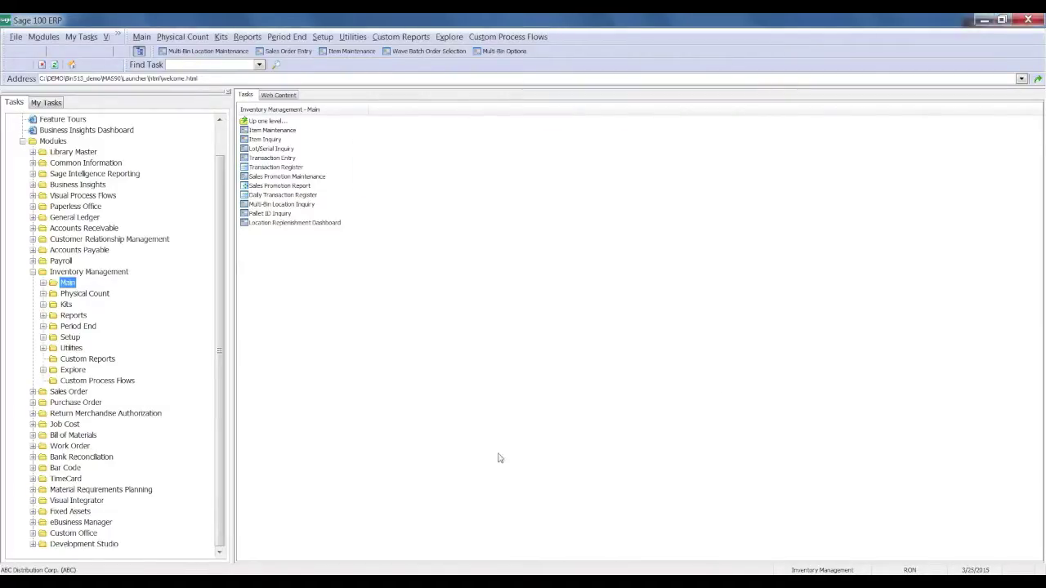
- Open Sales Order Entry from the Sales Order module and bring up the last order on file
{"action": "double_click", "coordinate": [69, 393]}
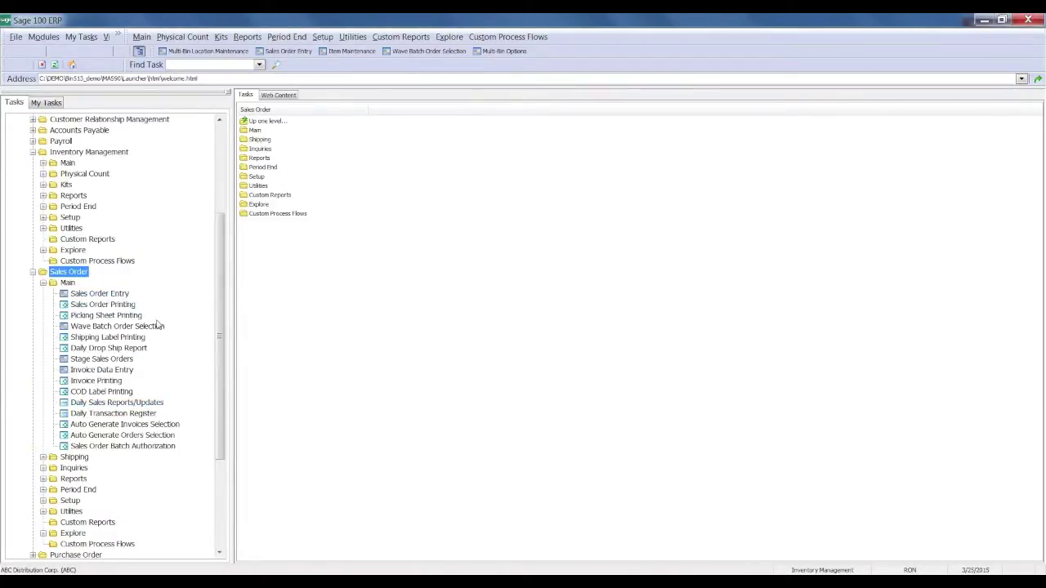
{"action": "left_click", "coordinate": [117, 296]}
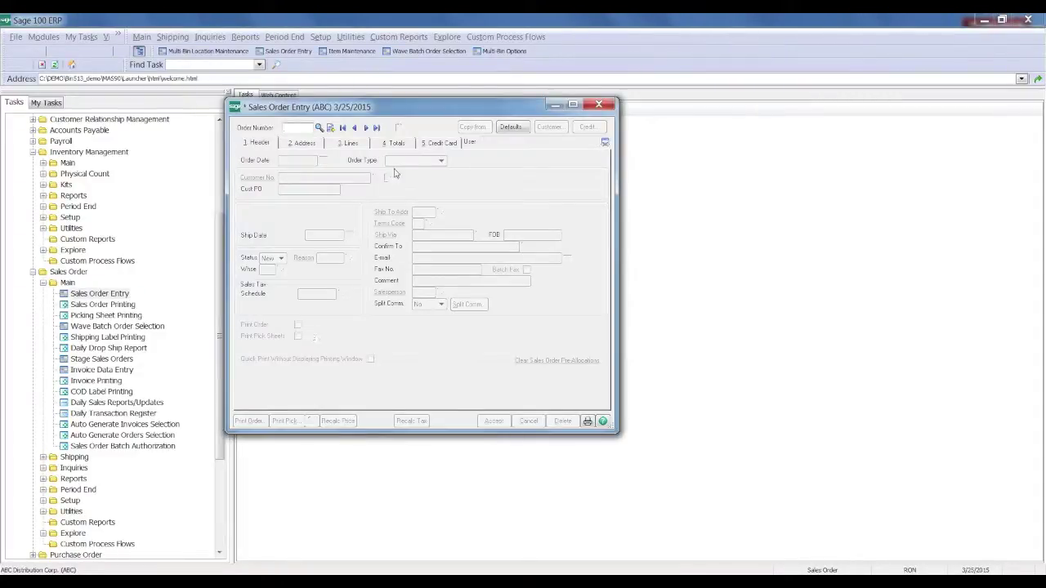
{"action": "left_click", "coordinate": [376, 127]}
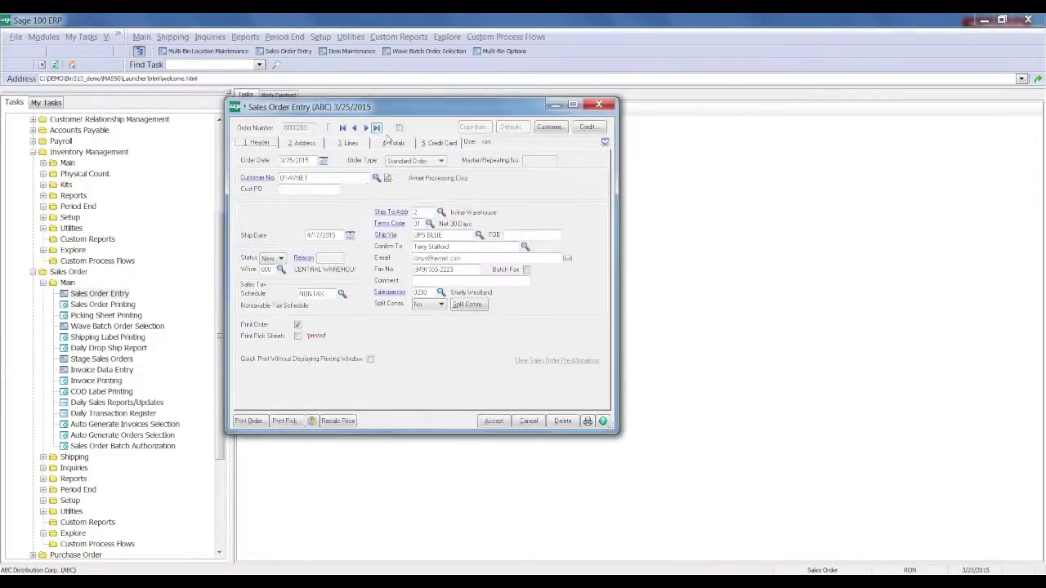
- Preview the order's picking sheet using the REGION form with Create Wave Batch turned off
{"action": "left_click", "coordinate": [284, 420]}
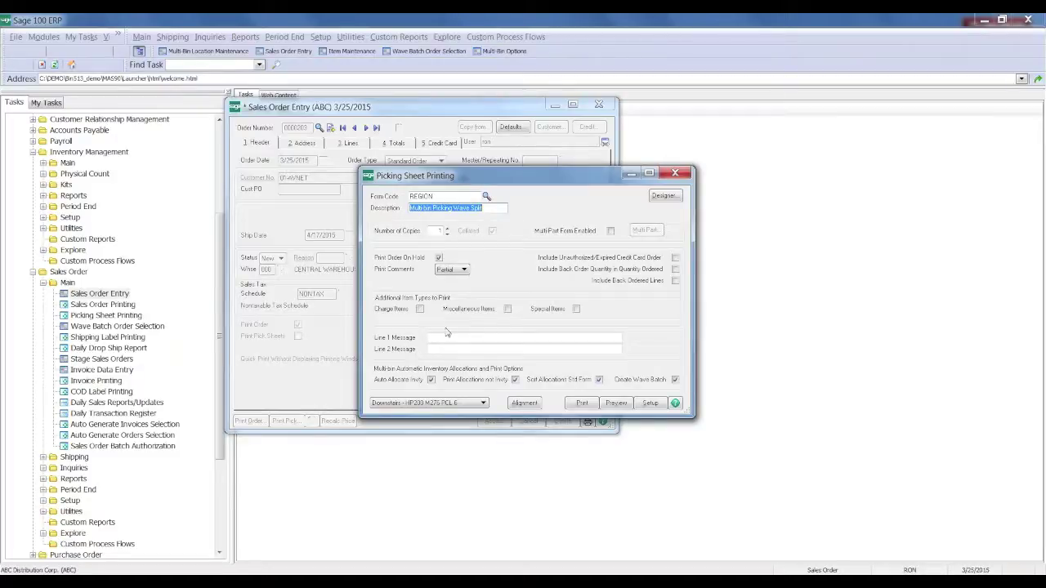
{"action": "left_click", "coordinate": [628, 380]}
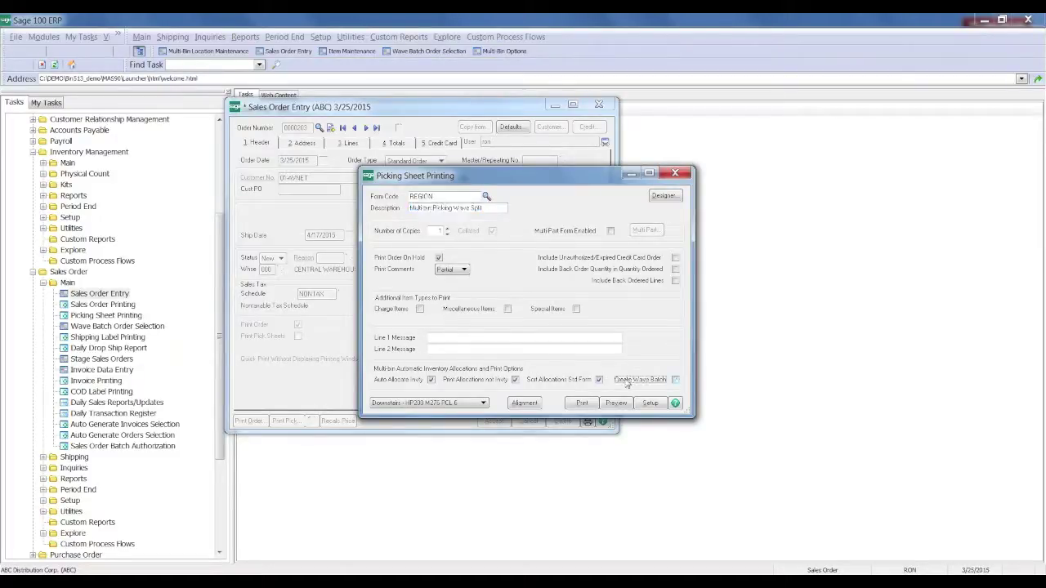
{"action": "left_click", "coordinate": [617, 403]}
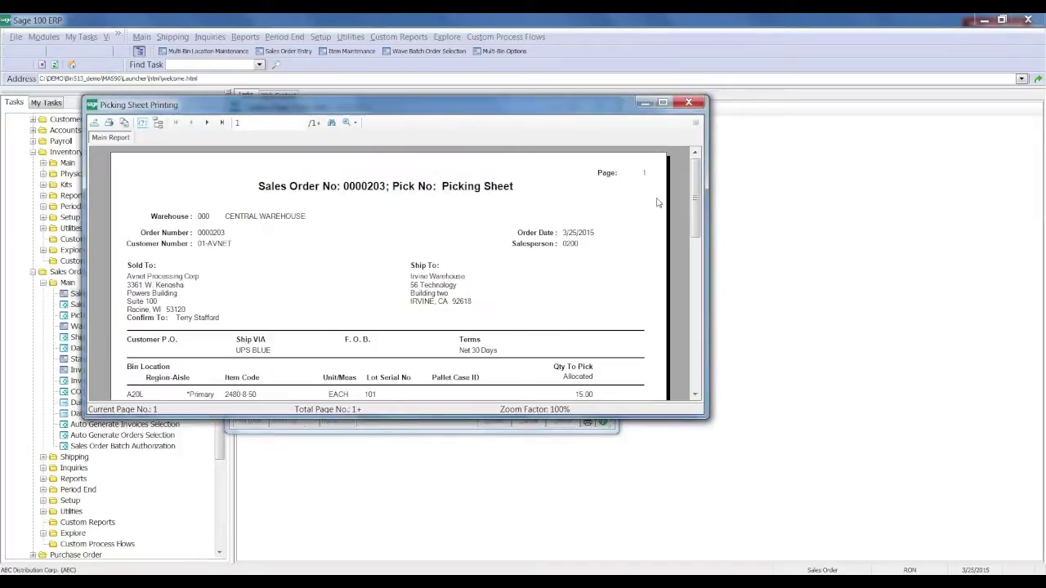
- Maximize the picking sheet preview and examine the bin locations and quantities to pick on both pages
{"action": "left_click", "coordinate": [662, 103]}
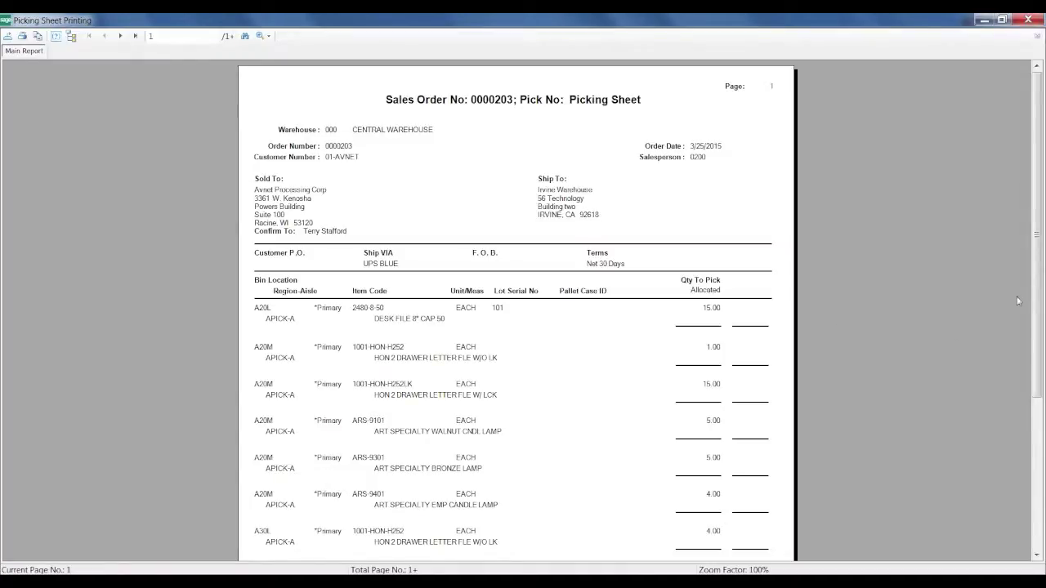
{"action": "left_click_drag", "start_coordinate": [1041, 291], "coordinate": [1041, 404]}
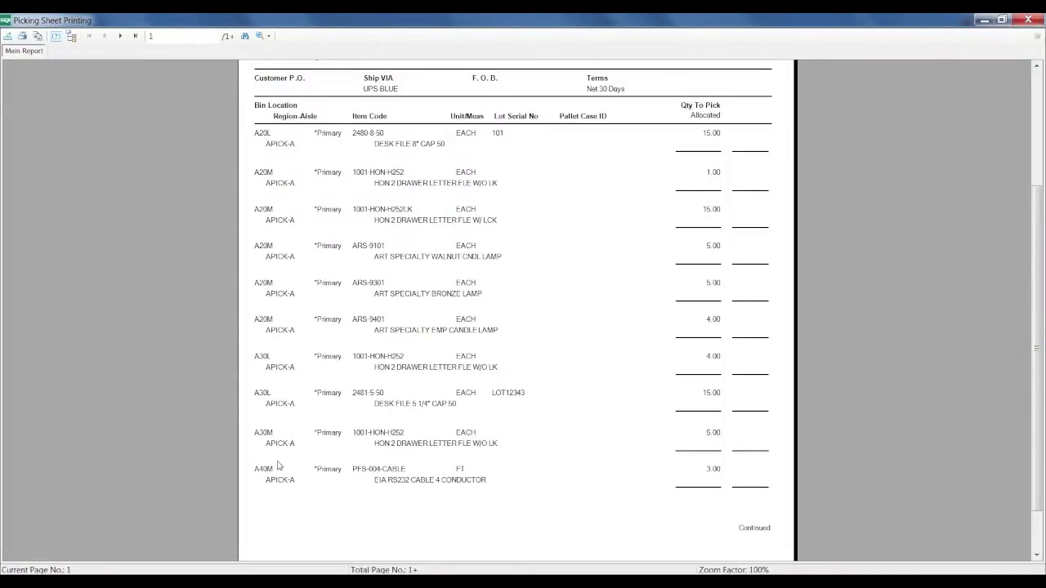
{"action": "left_click", "coordinate": [120, 36]}
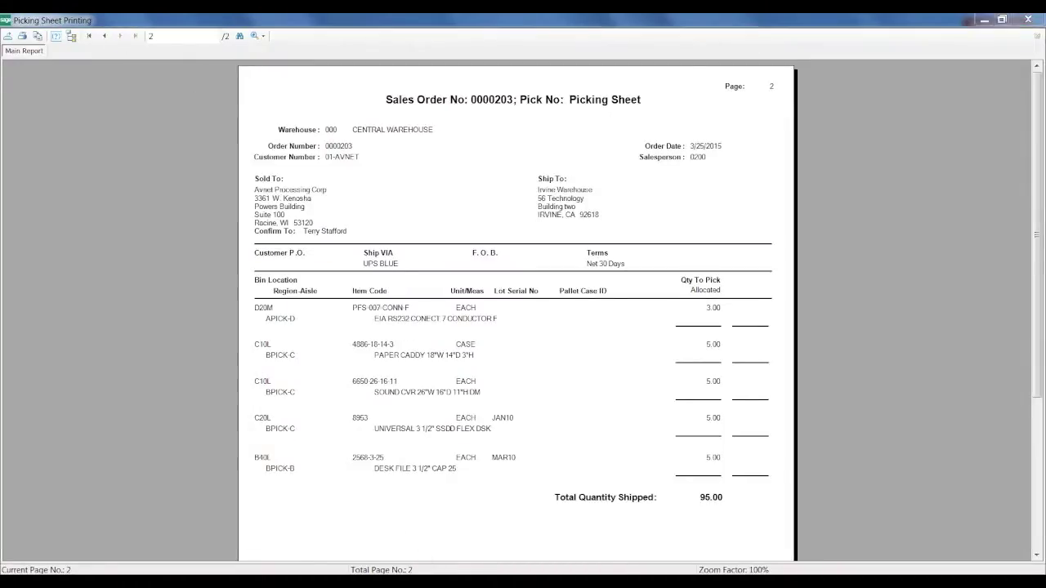
- Switch to Adobe Reader, examine the warehouse location layout in DistMfgWarehouse.pdf, and return to the picking sheet preview
{"action": "mouse_move", "coordinate": [433, 582]}
{"action": "left_click", "coordinate": [400, 554]}
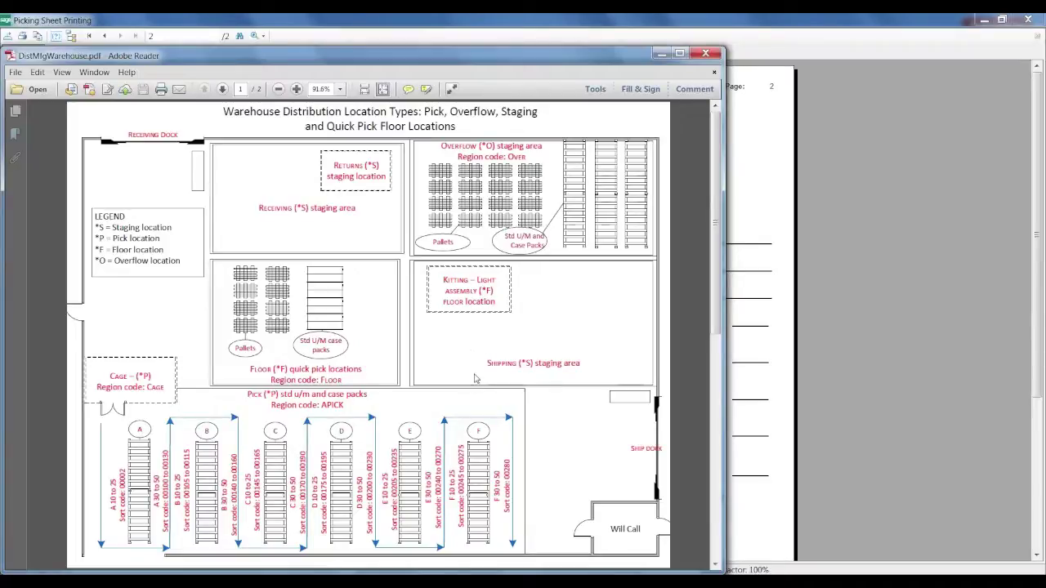
{"action": "left_click", "coordinate": [700, 55]}
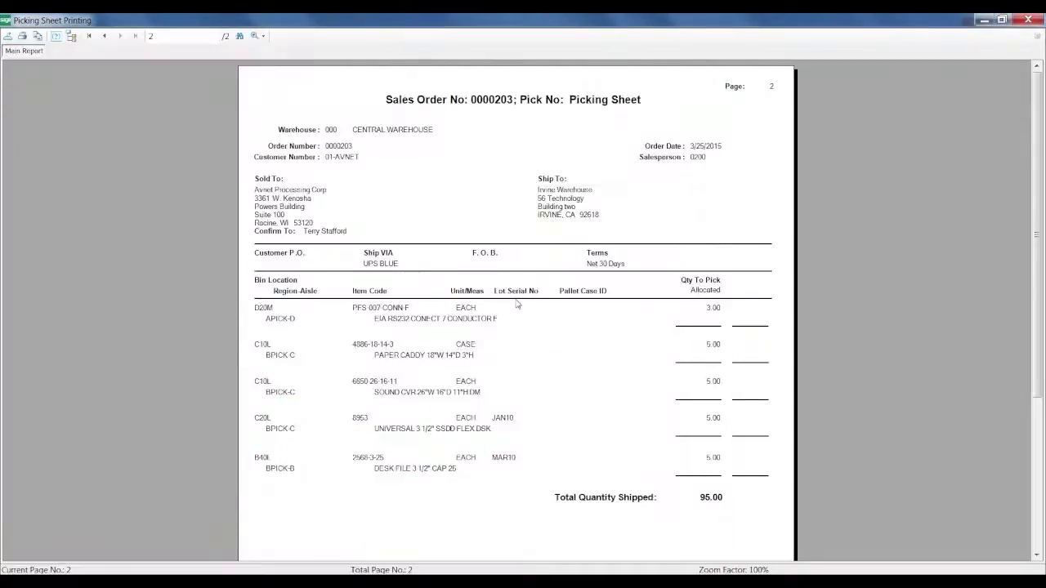
- Examine the pick lines on page 2 of the picking sheet and close the preview
{"action": "left_click", "coordinate": [498, 317]}
{"action": "left_click", "coordinate": [494, 353]}
{"action": "left_click", "coordinate": [487, 369]}
{"action": "left_click", "coordinate": [1028, 19]}
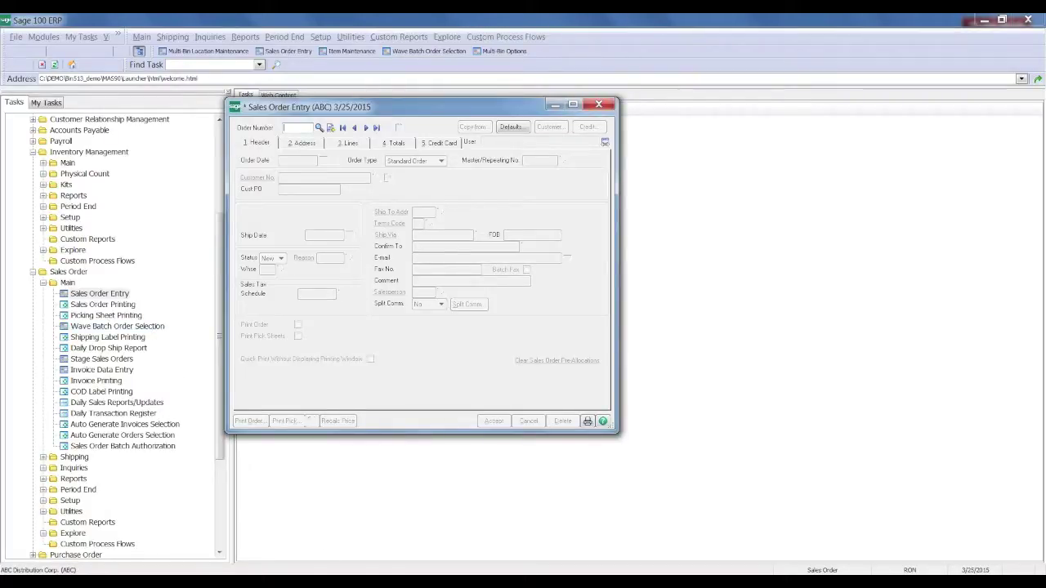
- Create a new wave pick batch and select sales orders with ship dates from 3/25/2015 to 3/25/2015
{"action": "left_click", "coordinate": [155, 327]}
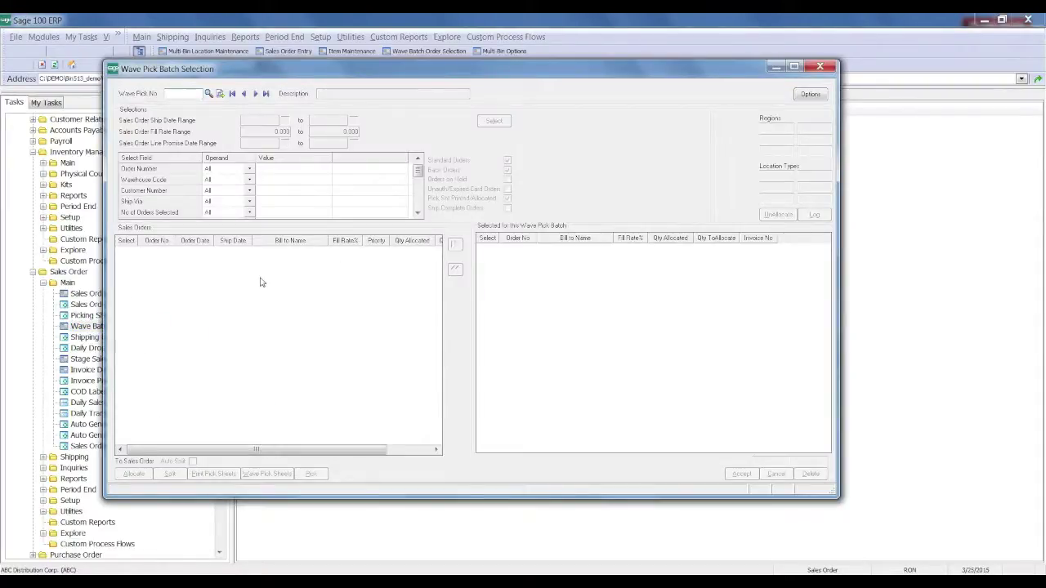
{"action": "left_click", "coordinate": [219, 93]}
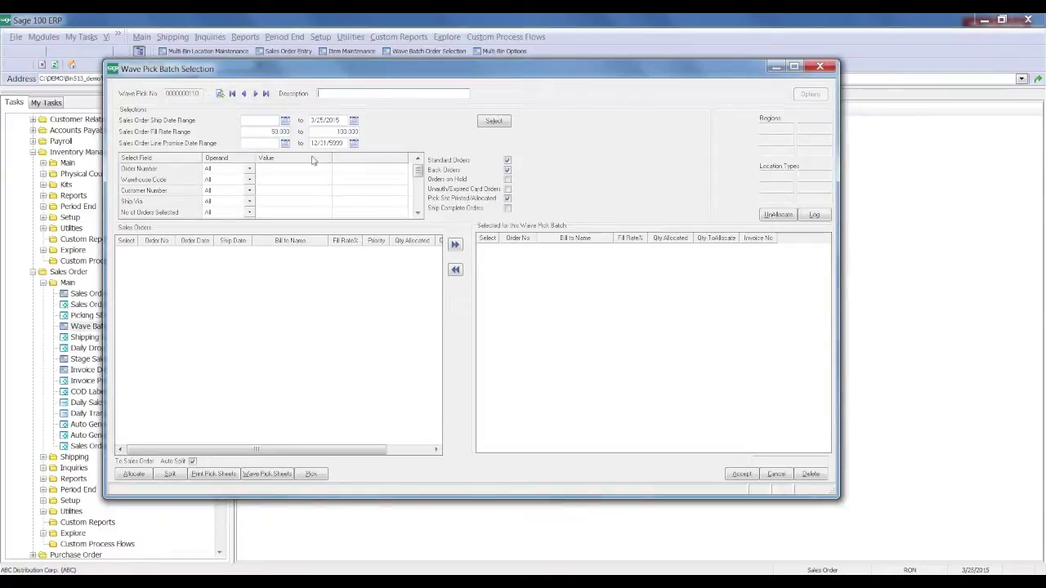
{"action": "type", "text": "032515"}
{"action": "key", "text": "Tab"}
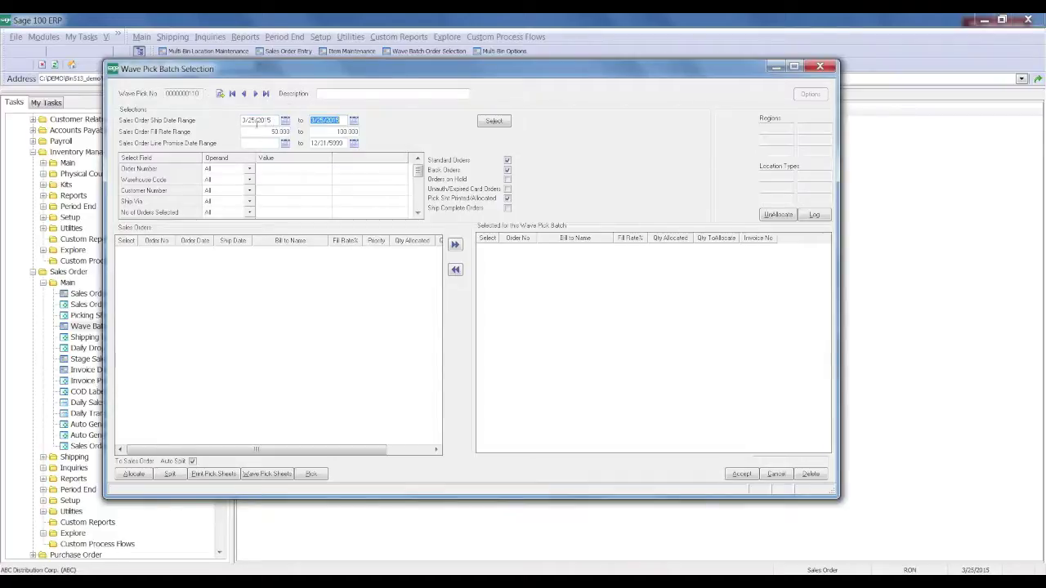
{"action": "left_click", "coordinate": [497, 123]}
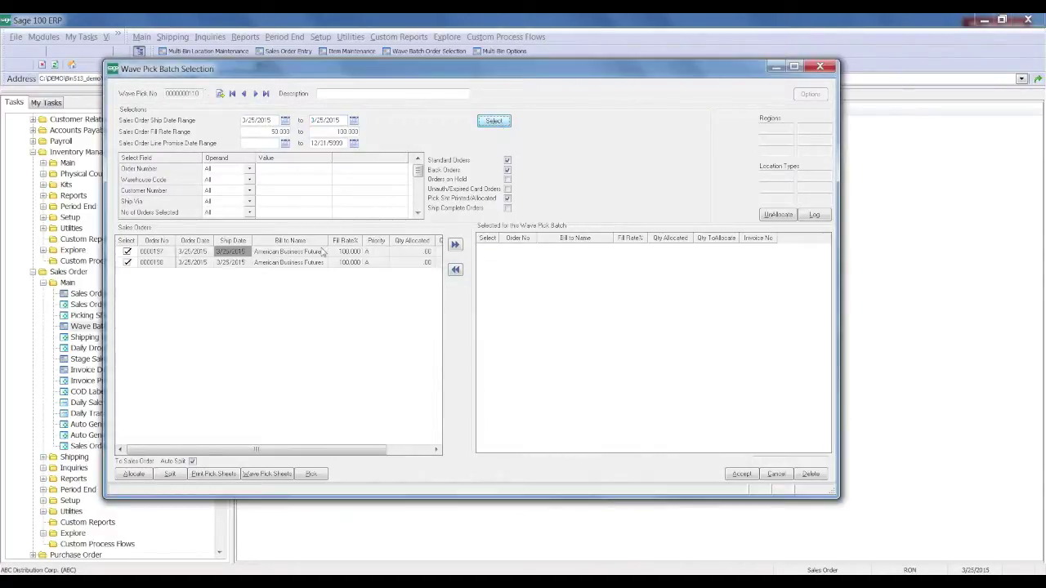
{"action": "left_click", "coordinate": [275, 196]}
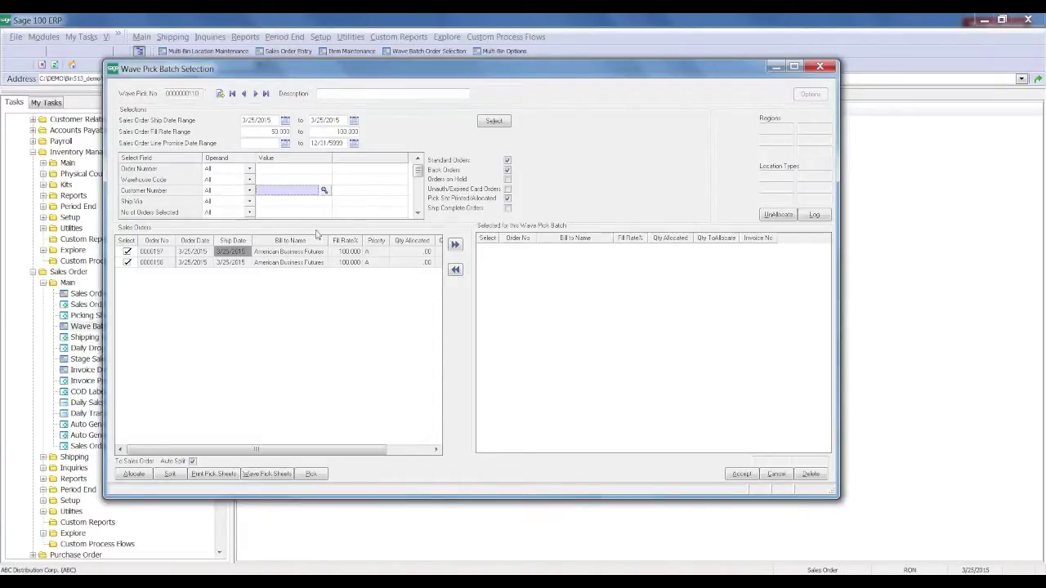
{"action": "left_click", "coordinate": [255, 120]}
- Add both American Business Futures sales orders to the wave pick batch and allocate multi-bin inventory to it through pick sheet printing
{"action": "left_click", "coordinate": [456, 244]}
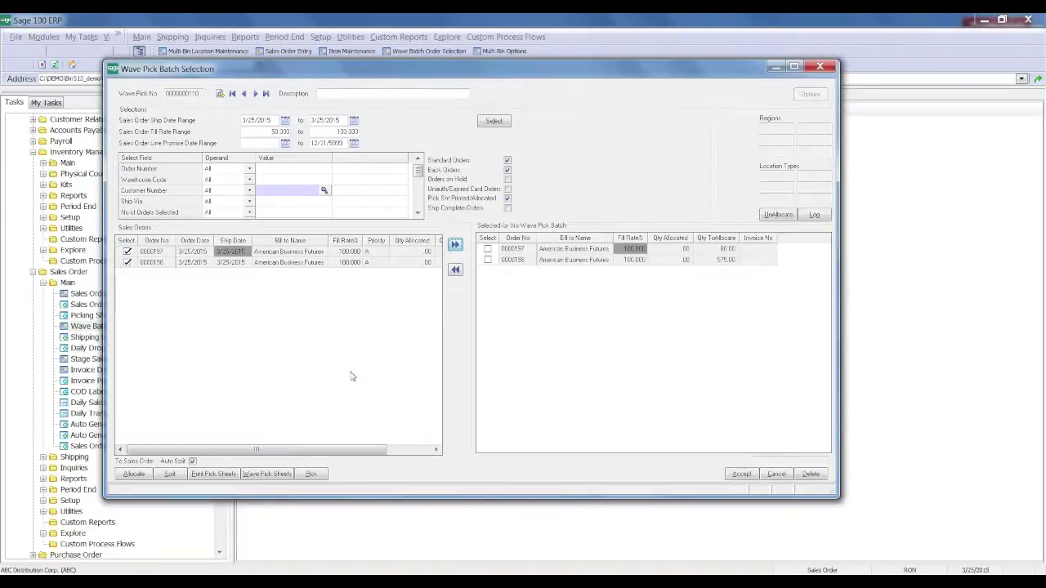
{"action": "left_click", "coordinate": [211, 475]}
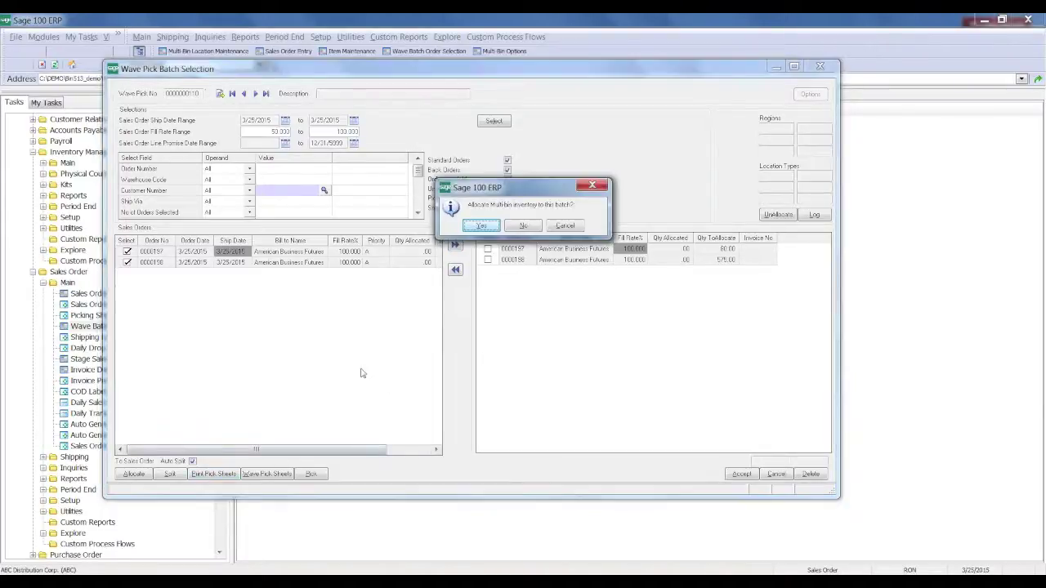
{"action": "left_click", "coordinate": [479, 227]}
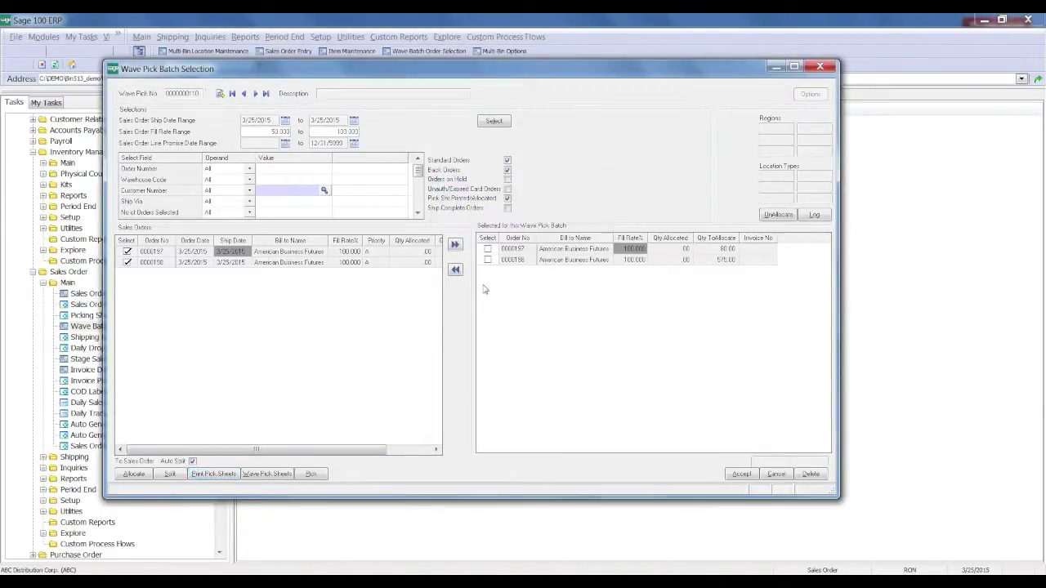
{"action": "left_click", "coordinate": [522, 226]}
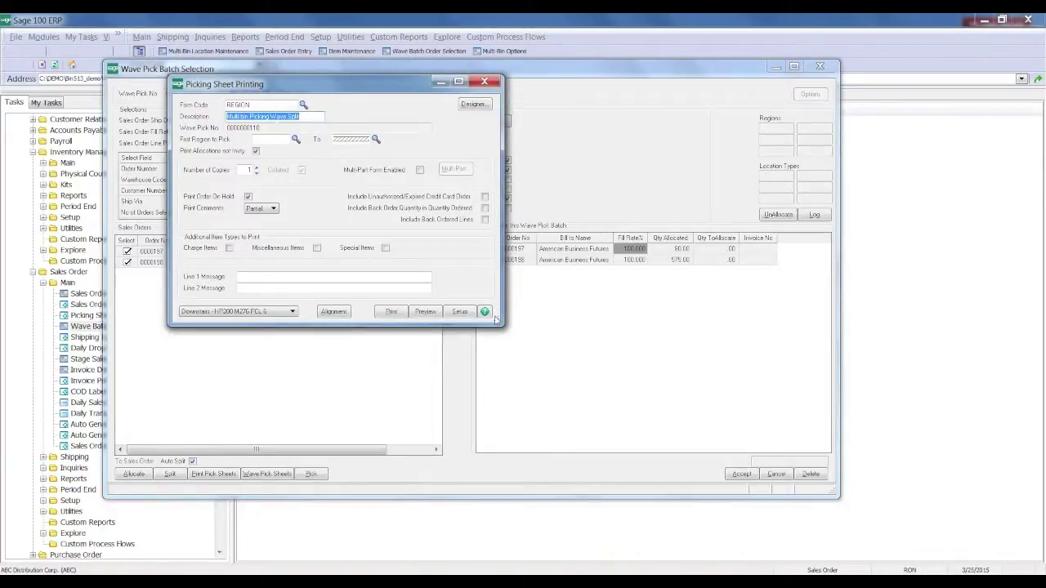
- Preview the REGION picking sheets for the batch, examine the bin locations and quantities for both orders, and close the preview
{"action": "left_click", "coordinate": [426, 312]}
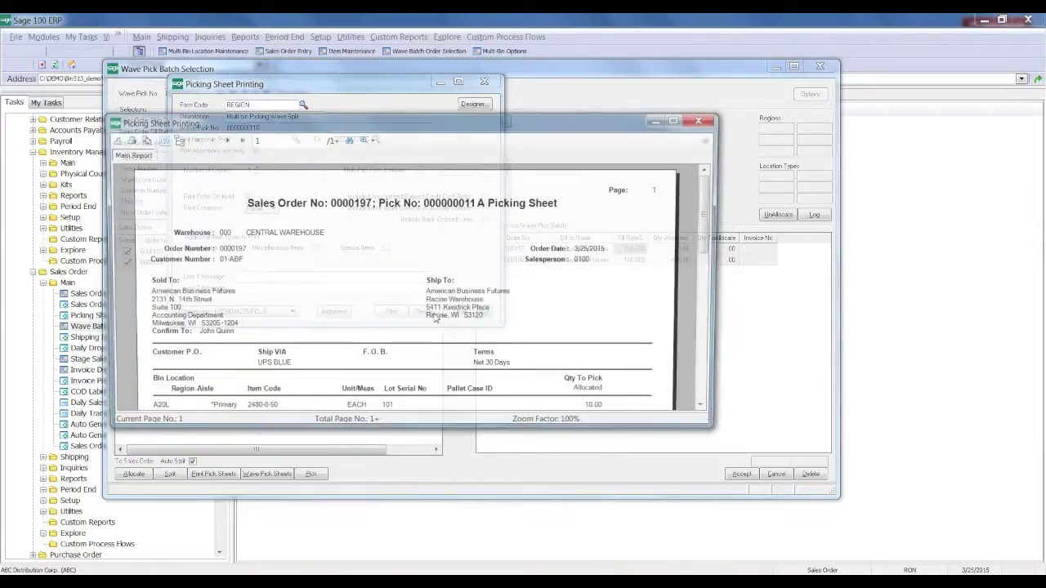
{"action": "left_click", "coordinate": [679, 120]}
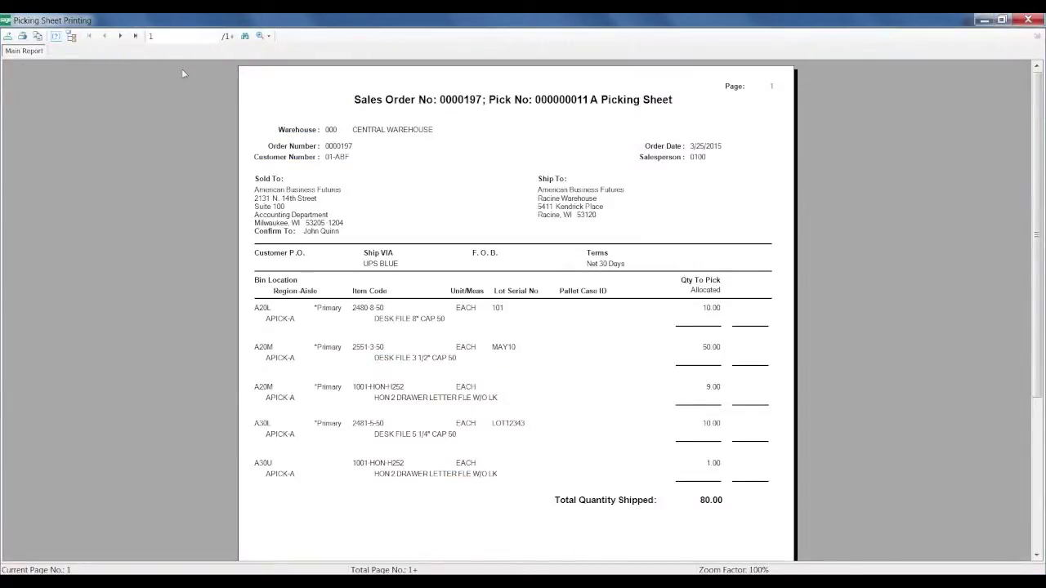
{"action": "left_click", "coordinate": [120, 36]}
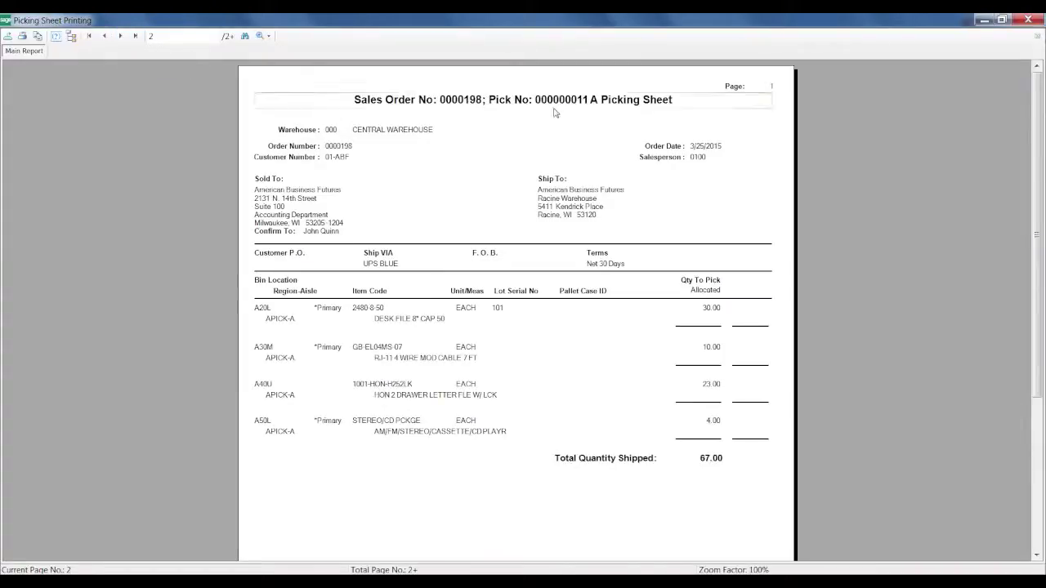
{"action": "left_click", "coordinate": [1025, 18]}
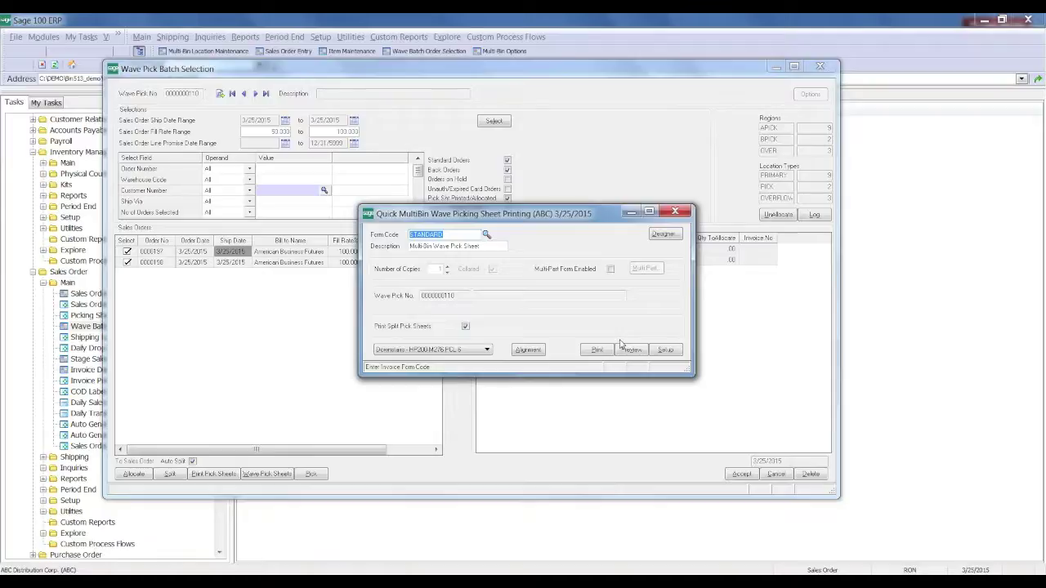
- Preview the Multi-Bin Wave Pick Sheet with split pick sheets, examine its combined quantities, and accept the wave pick batch
{"action": "left_click", "coordinate": [629, 350]}
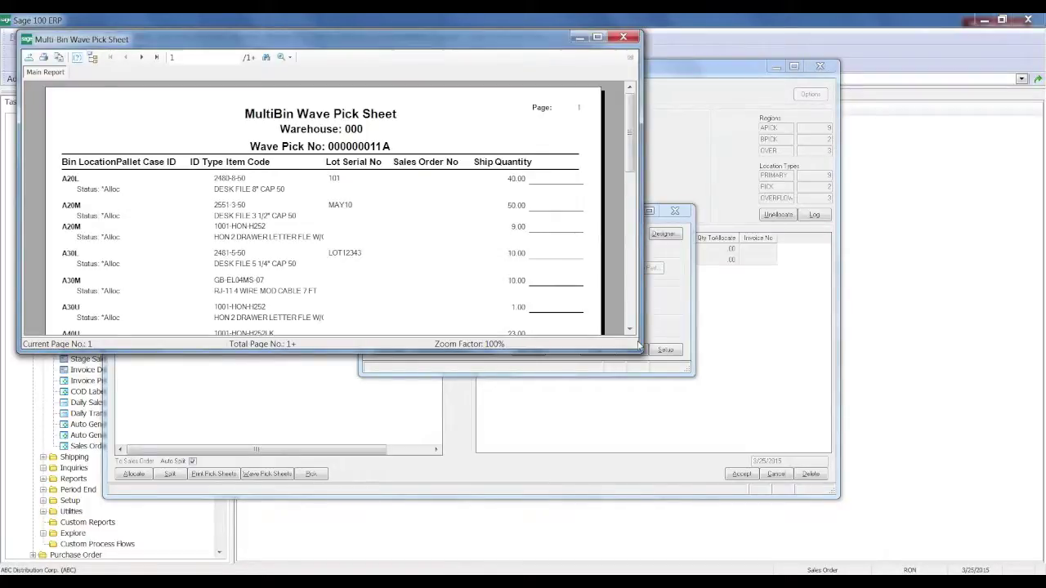
{"action": "left_click_drag", "start_coordinate": [640, 347], "coordinate": [700, 510]}
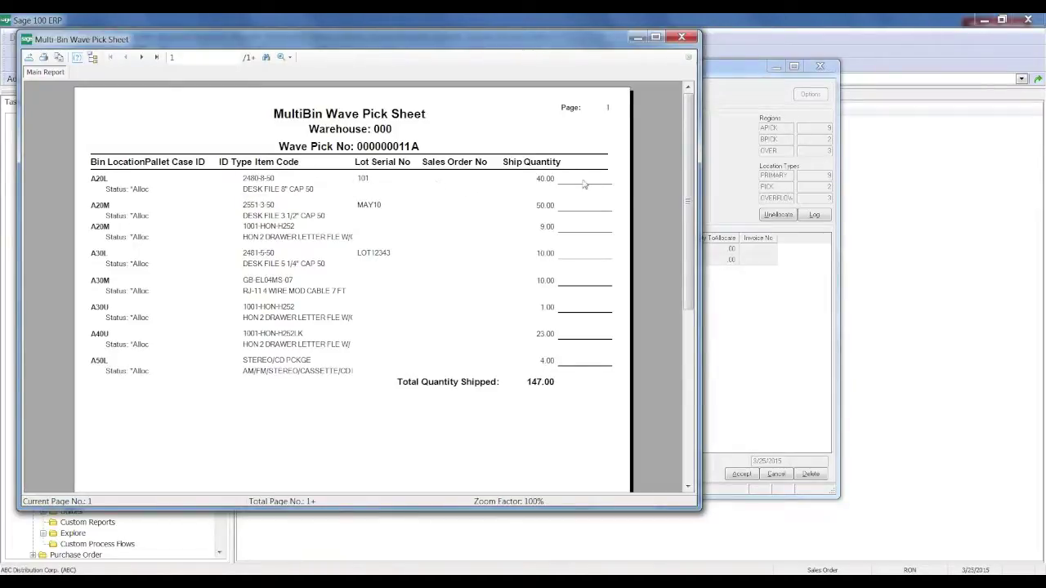
{"action": "left_click", "coordinate": [682, 37]}
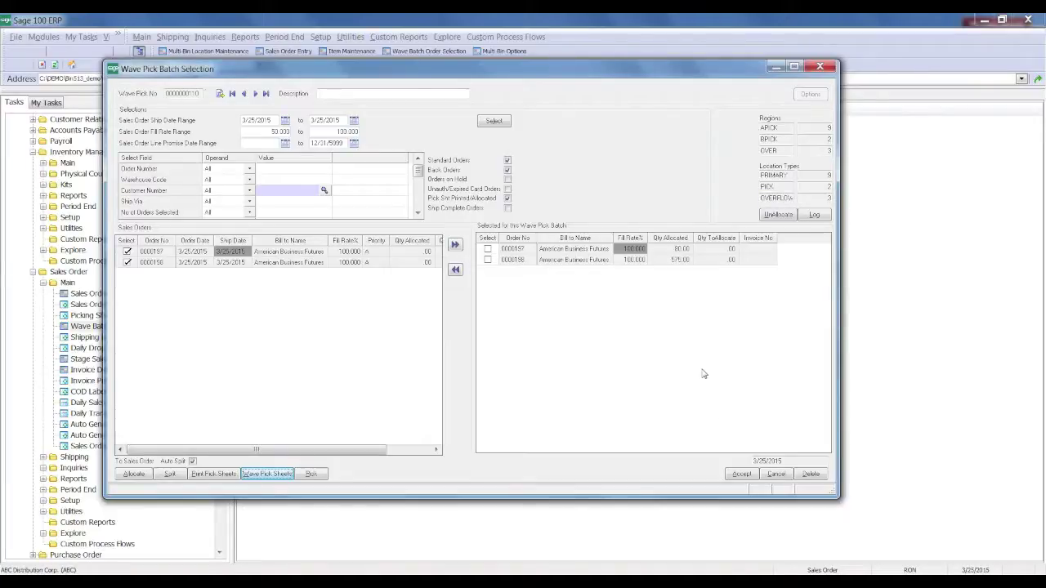
{"action": "left_click", "coordinate": [740, 474]}
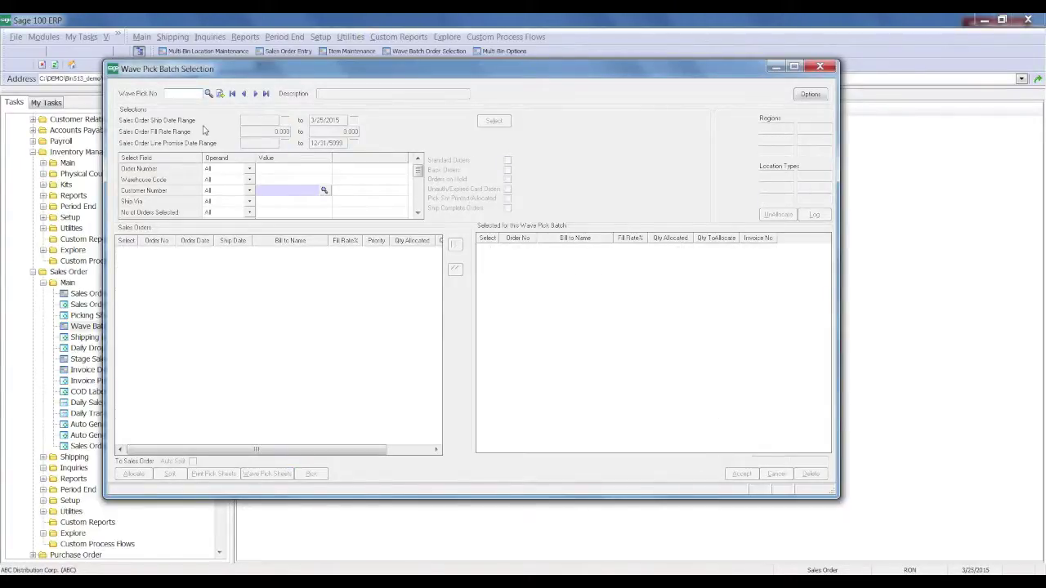
- Look up the wave pick list and examine the split batches for the APICK, BPICK and OVER regions
{"action": "left_click", "coordinate": [209, 93]}
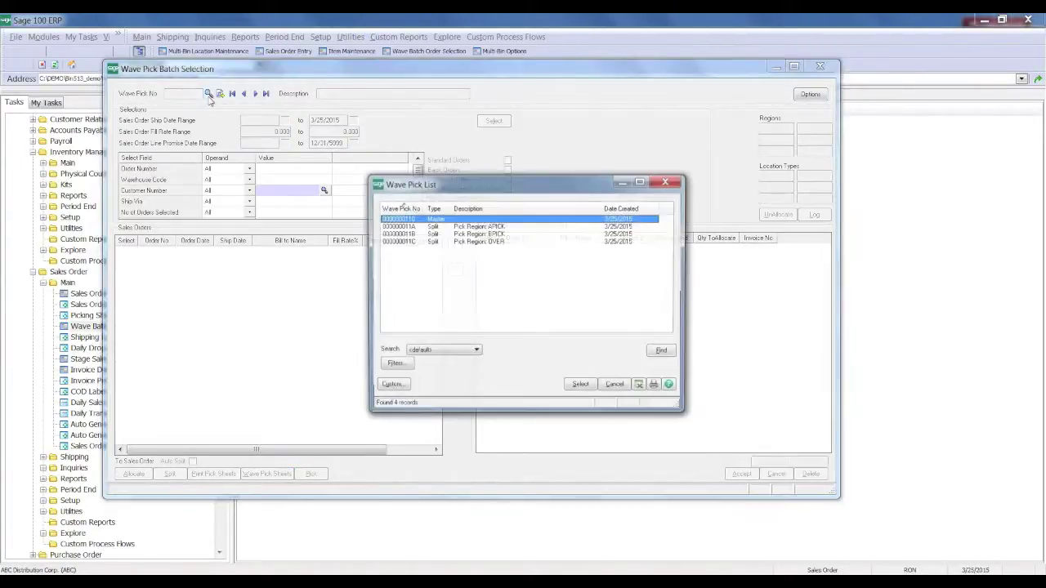
{"action": "left_click", "coordinate": [445, 228]}
{"action": "left_click", "coordinate": [445, 235]}
{"action": "left_click", "coordinate": [450, 241]}
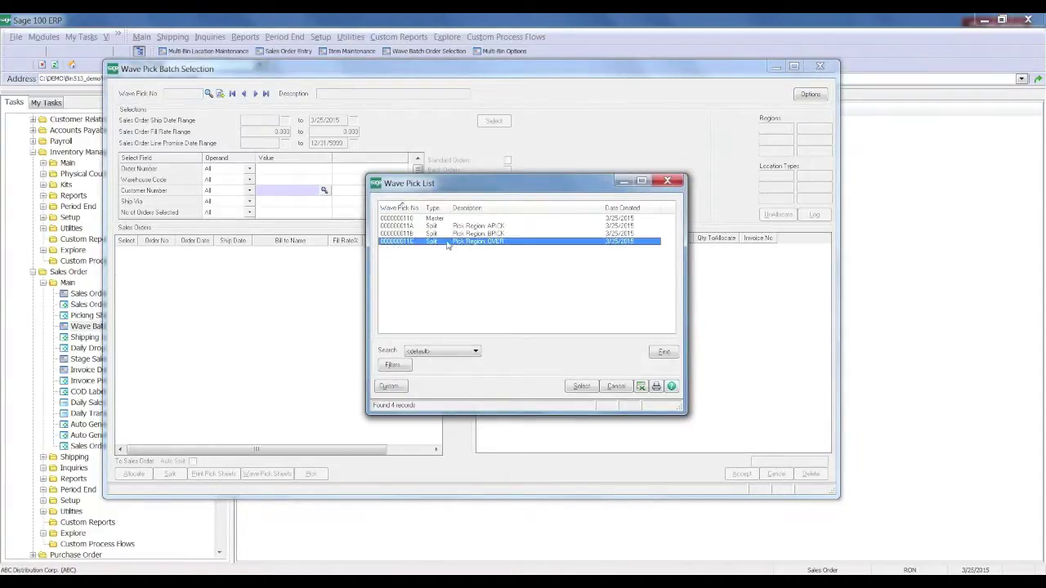
{"action": "left_click", "coordinate": [667, 181]}
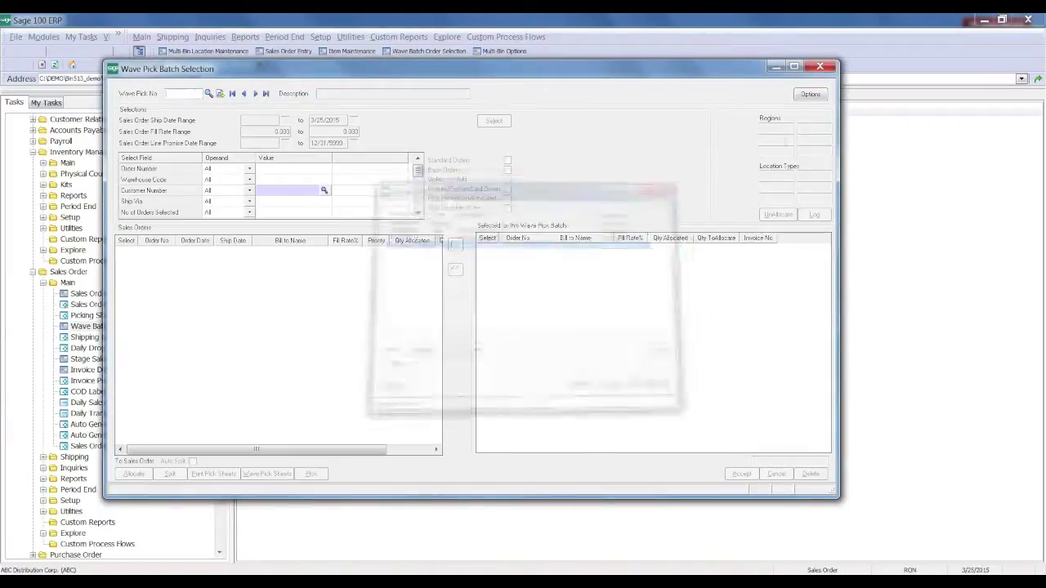
- Review the Auto Split Default choices in the Multi-Bin Pick Sheet Options, keeping Region
{"action": "left_click", "coordinate": [817, 98]}
{"action": "left_click", "coordinate": [580, 287]}
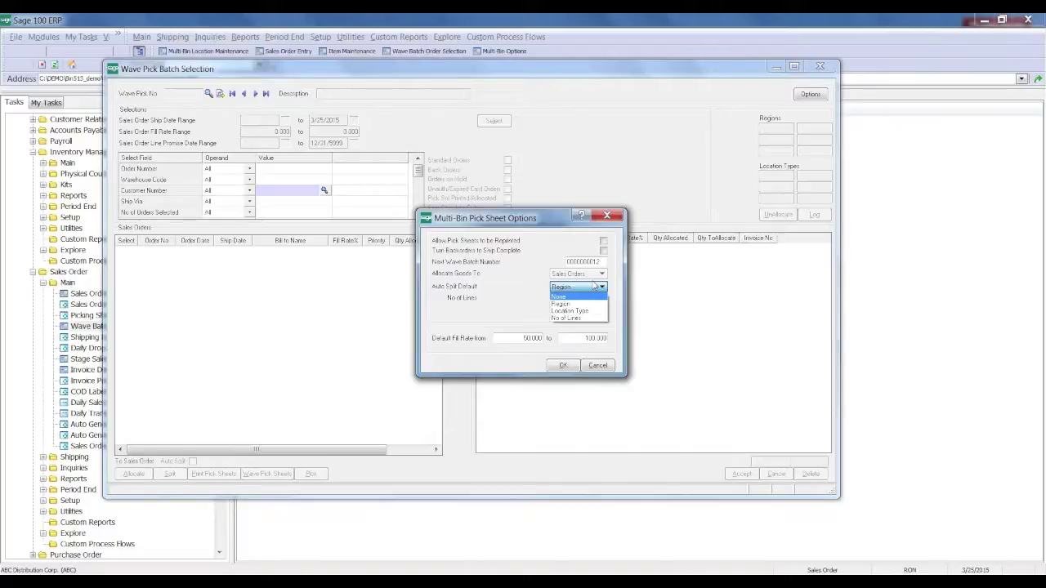
{"action": "left_click", "coordinate": [619, 369]}
{"action": "left_click", "coordinate": [563, 365]}
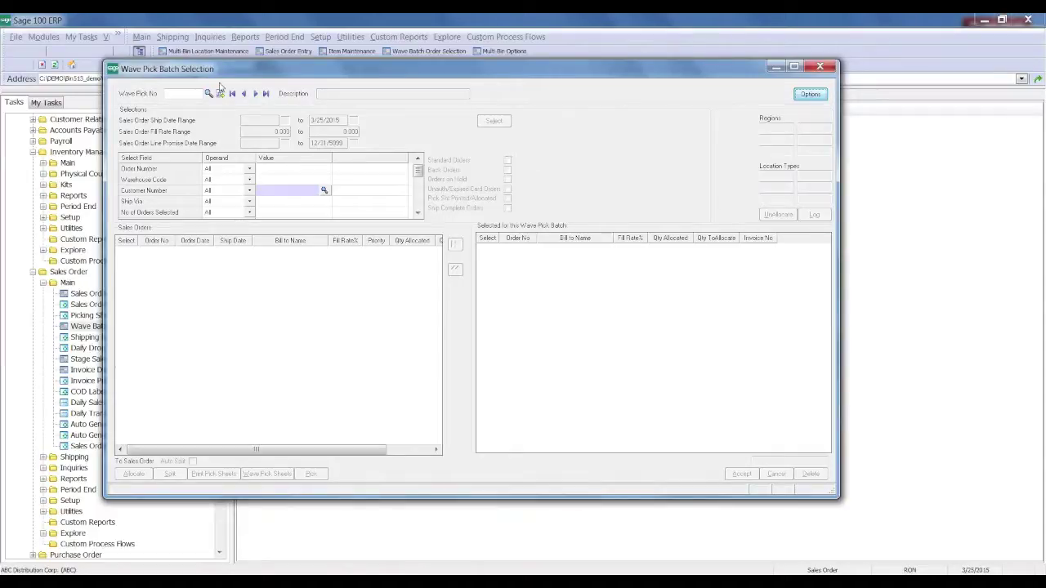
- Create a new wave pick batch, selecting sales orders with ship dates up to 3/25/2015, and review its error log
{"action": "left_click", "coordinate": [220, 93]}
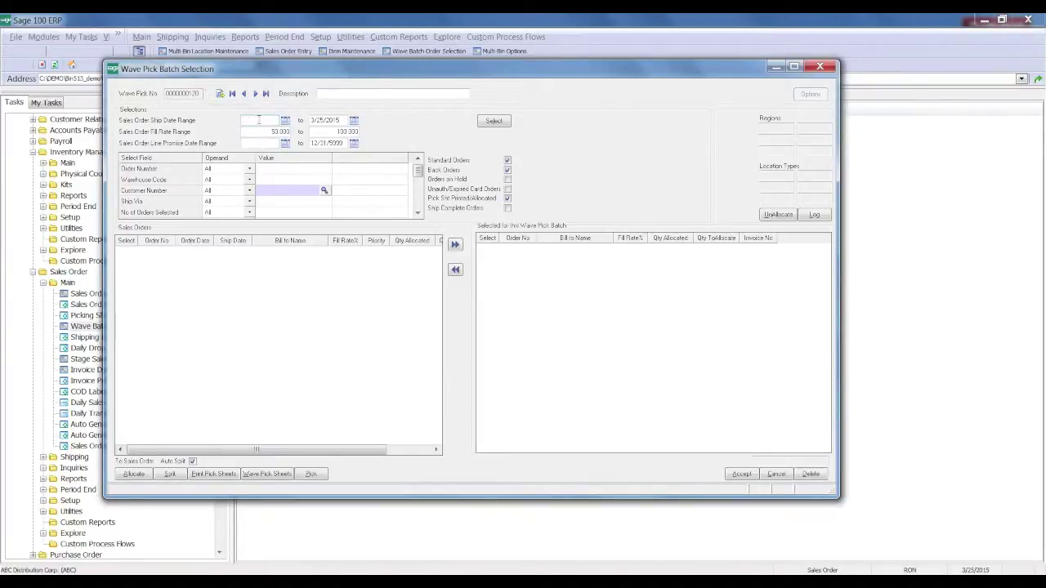
{"action": "left_click", "coordinate": [498, 123]}
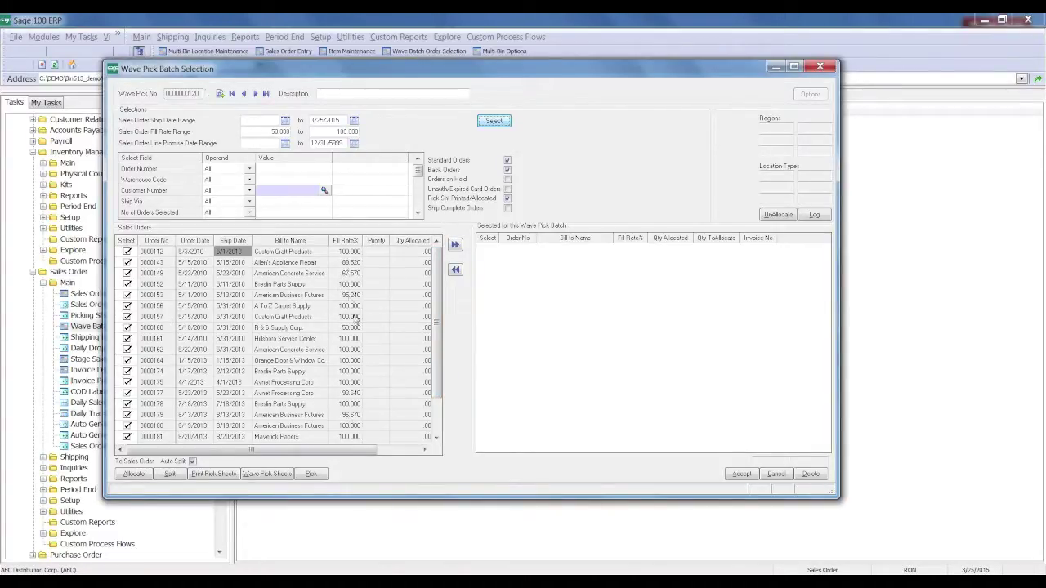
{"action": "left_click", "coordinate": [813, 214]}
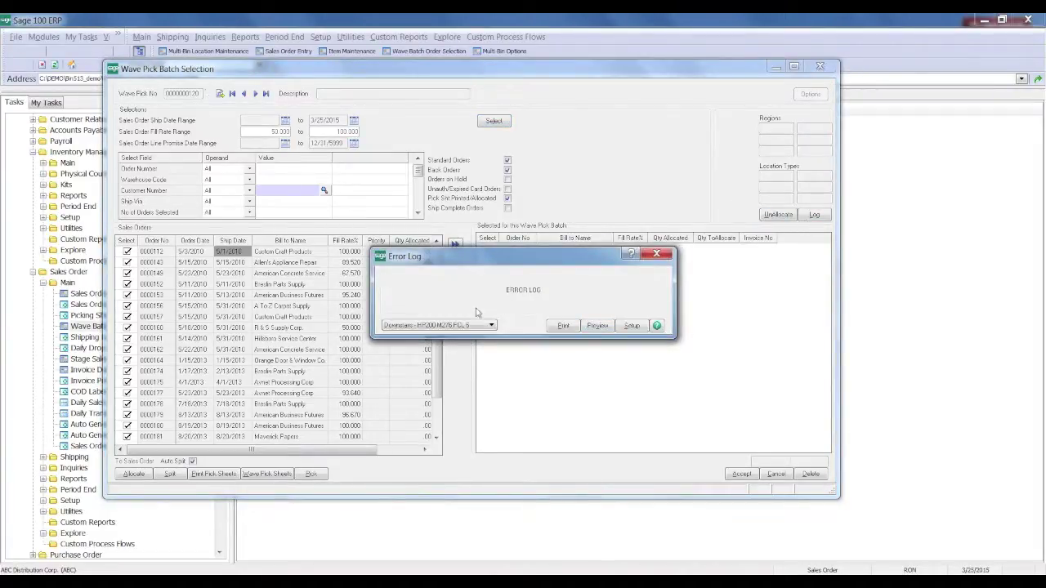
{"action": "left_click", "coordinate": [585, 328]}
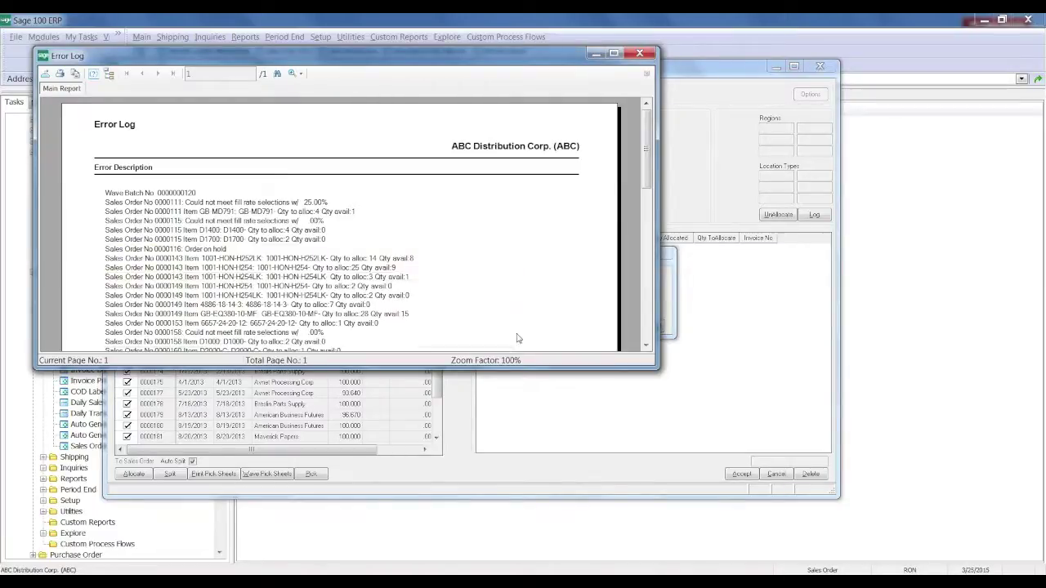
{"action": "left_click_drag", "start_coordinate": [645, 160], "coordinate": [645, 204]}
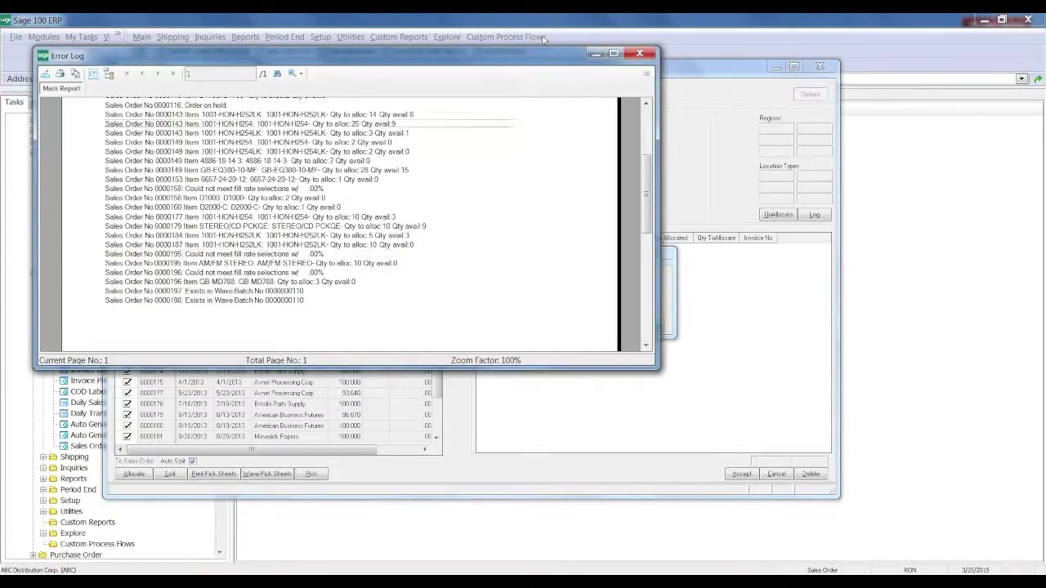
{"action": "left_click", "coordinate": [640, 53]}
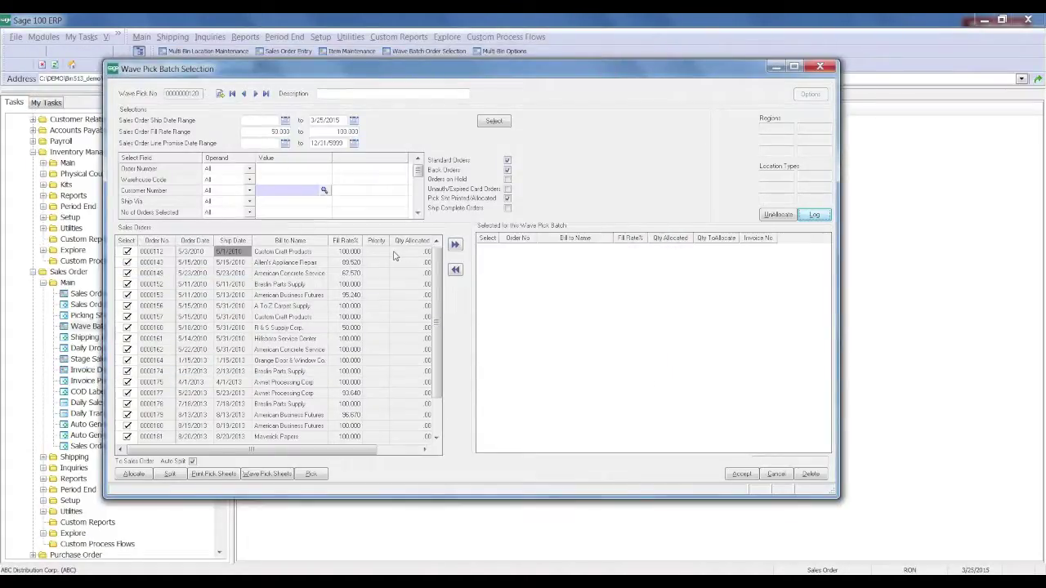
- Add all selected sales orders to the new wave pick batch and allocate multi-bin inventory to them for pick sheet printing
{"action": "left_click", "coordinate": [456, 245]}
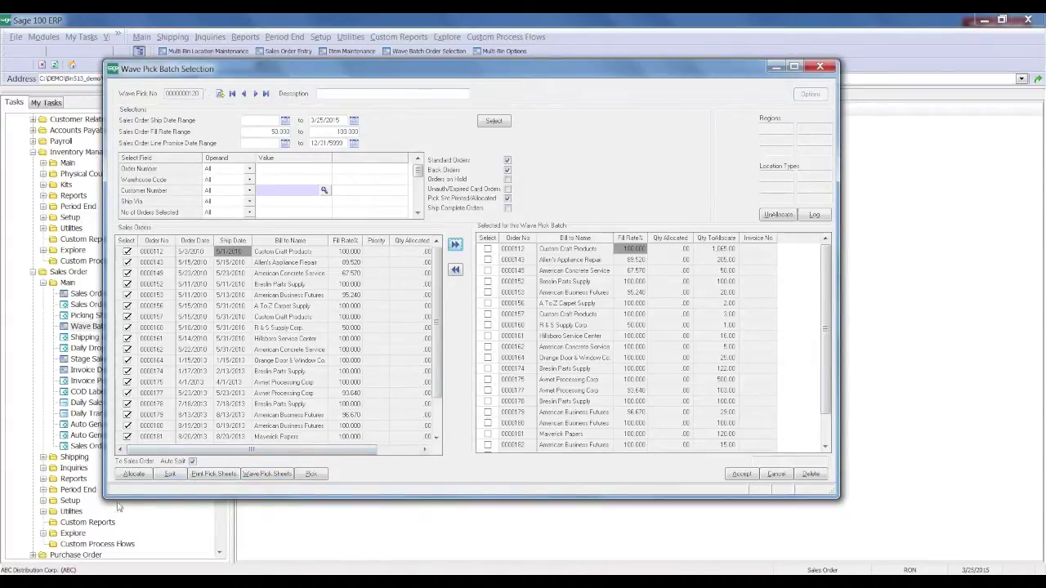
{"action": "left_click", "coordinate": [214, 474]}
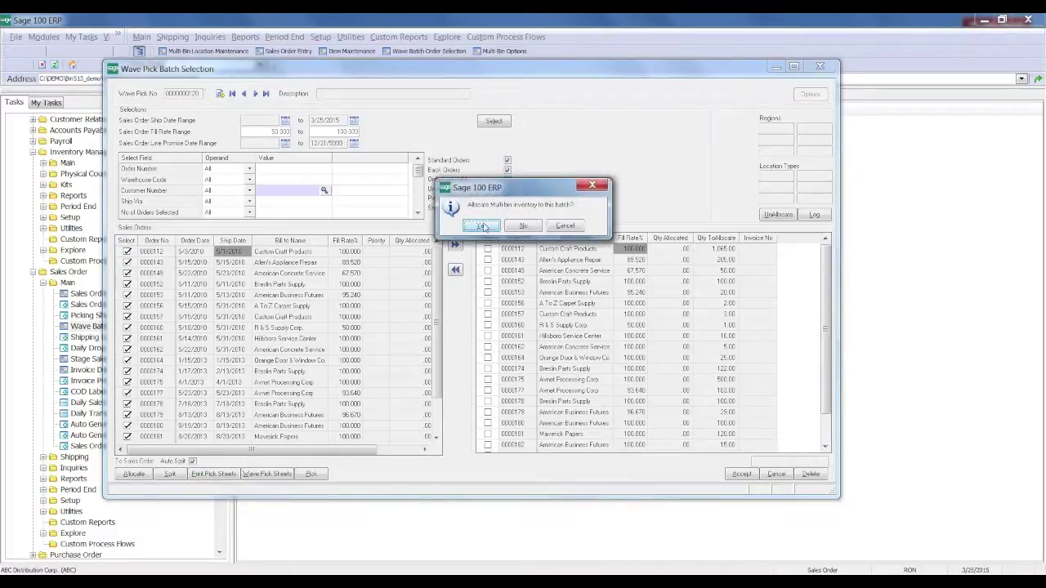
{"action": "left_click", "coordinate": [486, 229]}
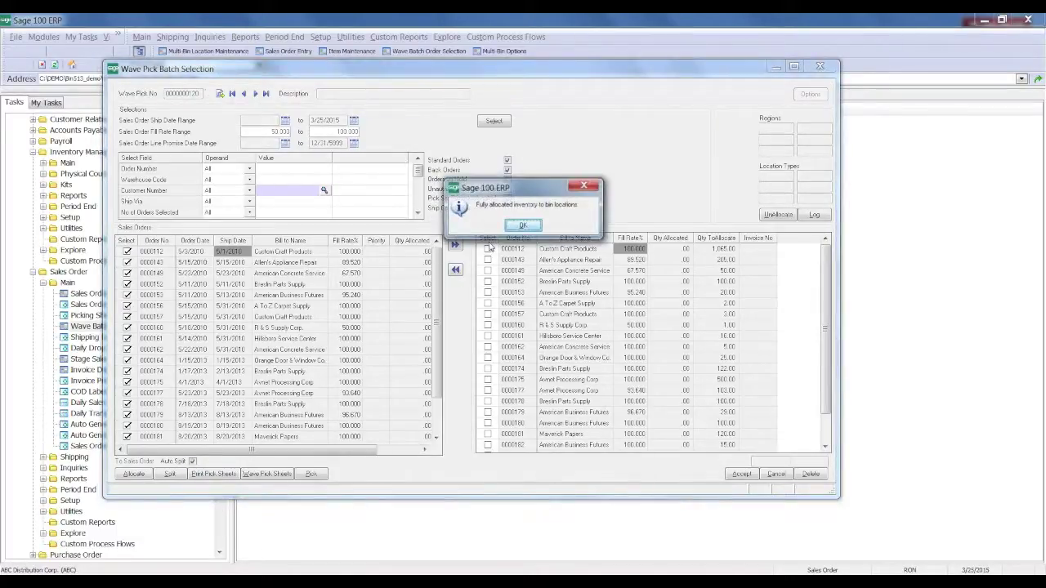
{"action": "left_click", "coordinate": [526, 228]}
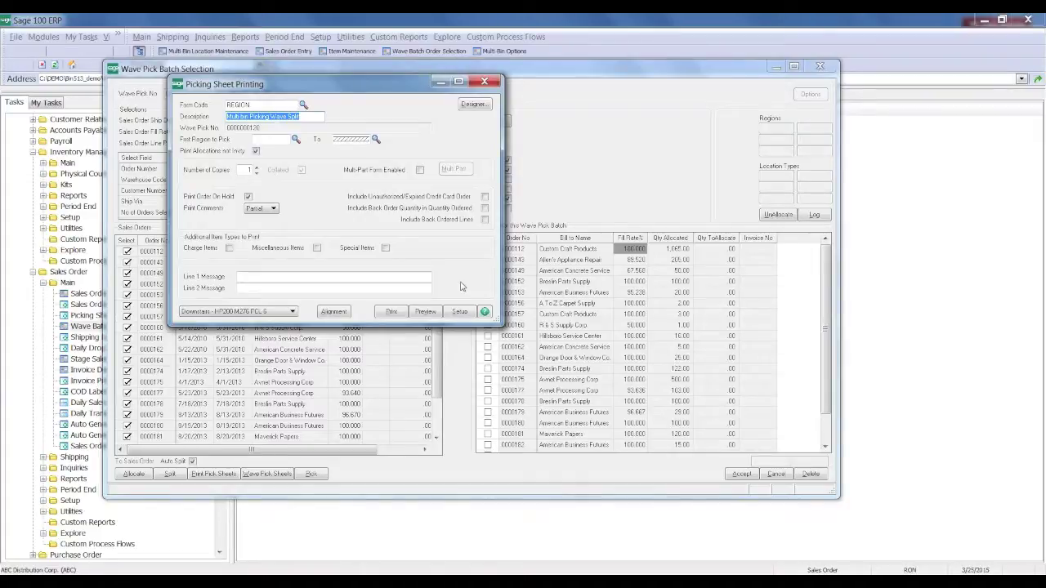
- Preview the new batch's REGION picking sheets, examine the pick regions through page 6, and accept the batch
{"action": "left_click", "coordinate": [405, 314]}
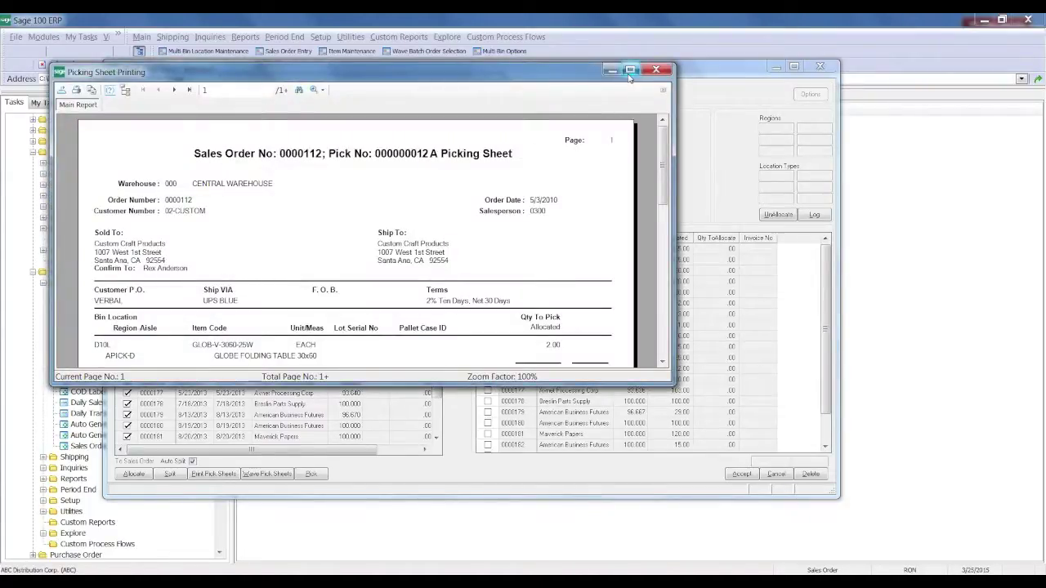
{"action": "left_click", "coordinate": [631, 70]}
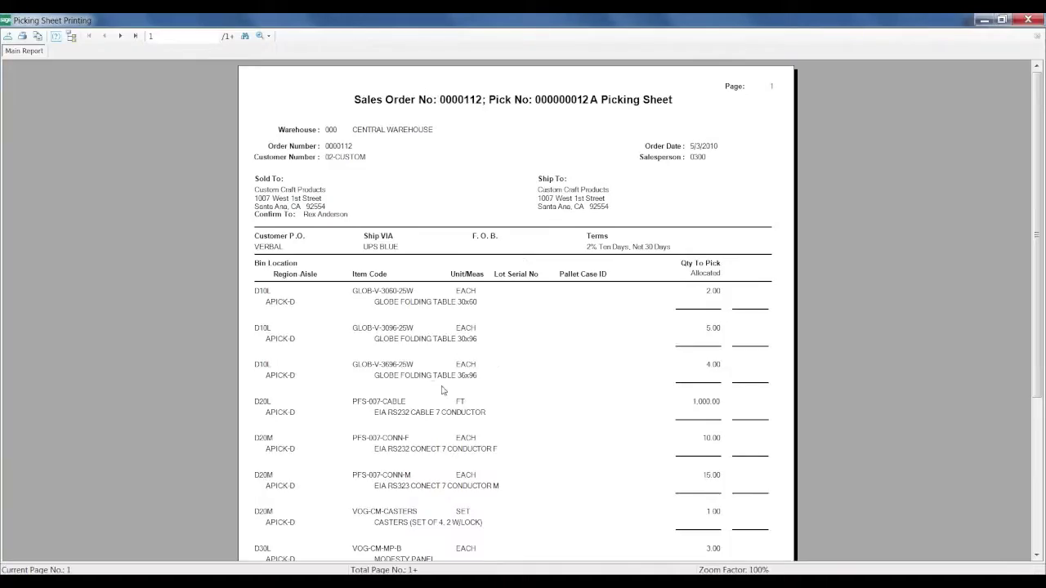
{"action": "left_click", "coordinate": [120, 36]}
{"action": "left_click", "coordinate": [120, 36]}
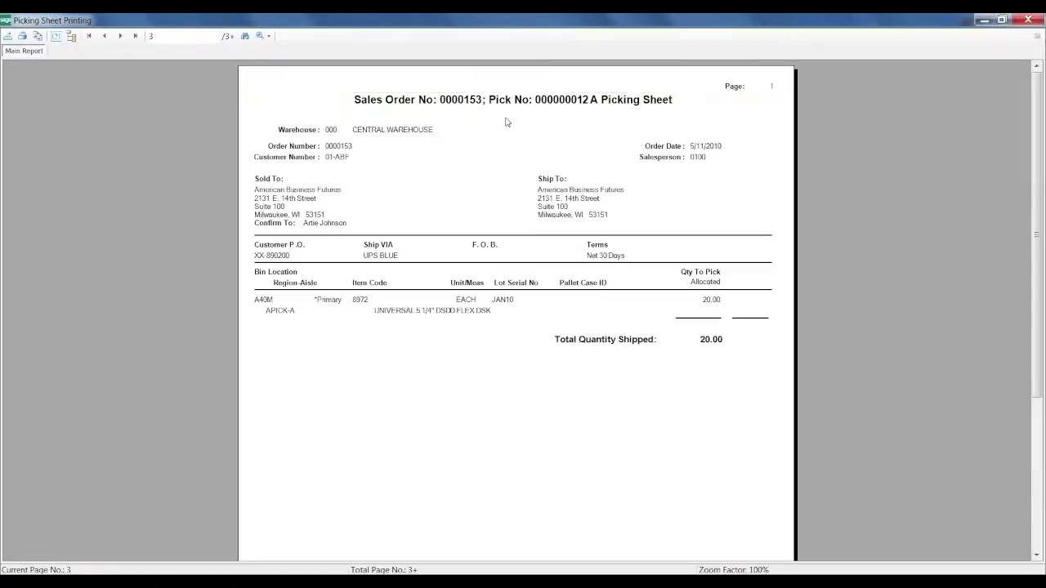
{"action": "left_click", "coordinate": [499, 307]}
{"action": "left_click", "coordinate": [124, 36]}
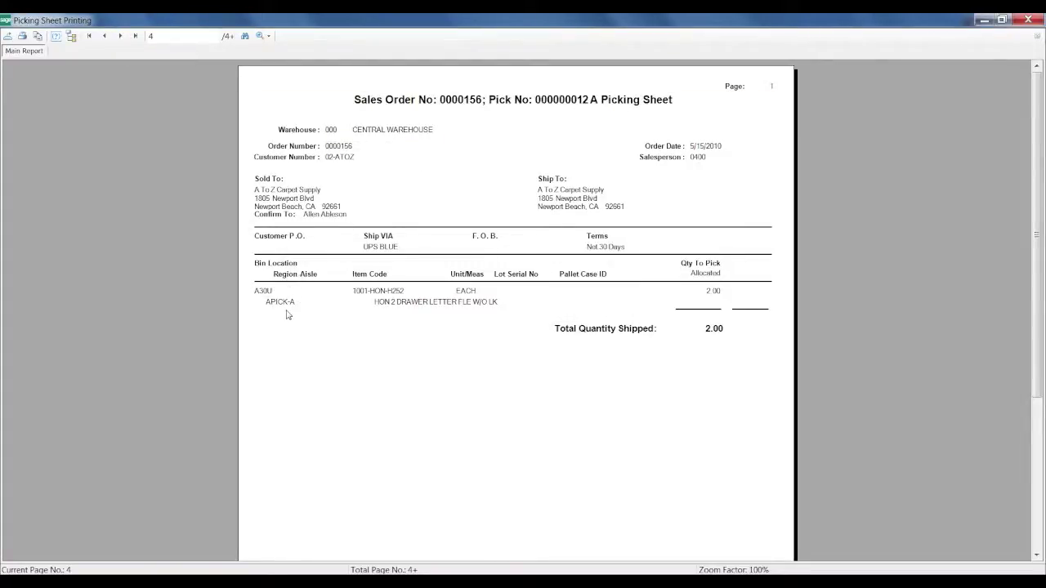
{"action": "left_click", "coordinate": [120, 36]}
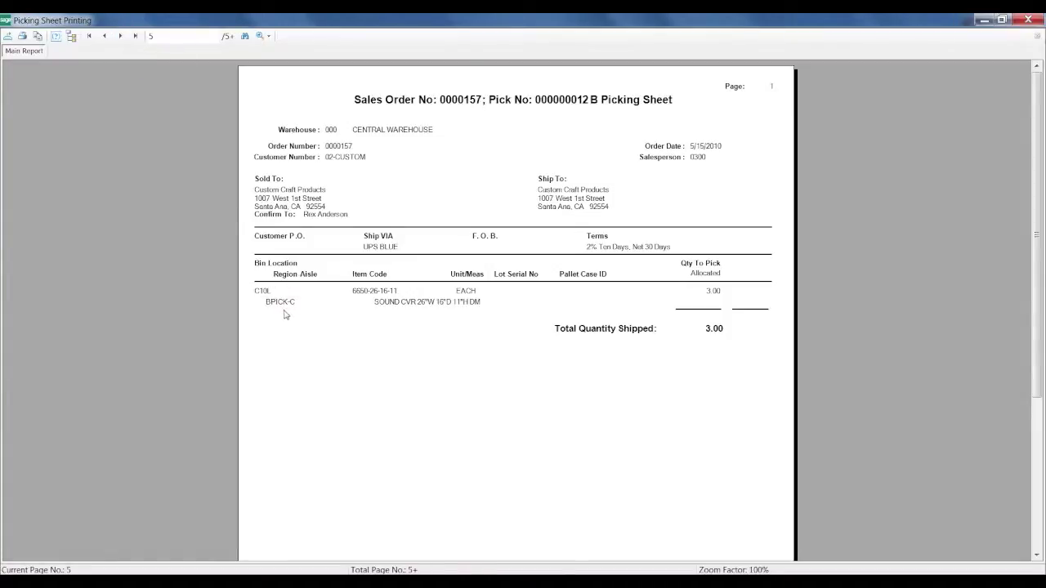
{"action": "left_click", "coordinate": [121, 36]}
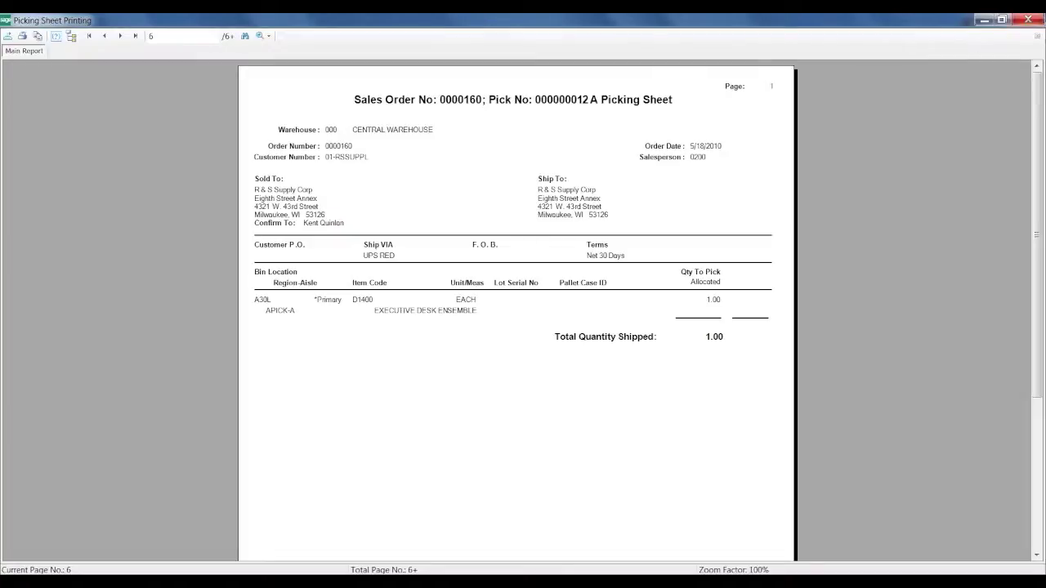
{"action": "left_click", "coordinate": [1041, 18]}
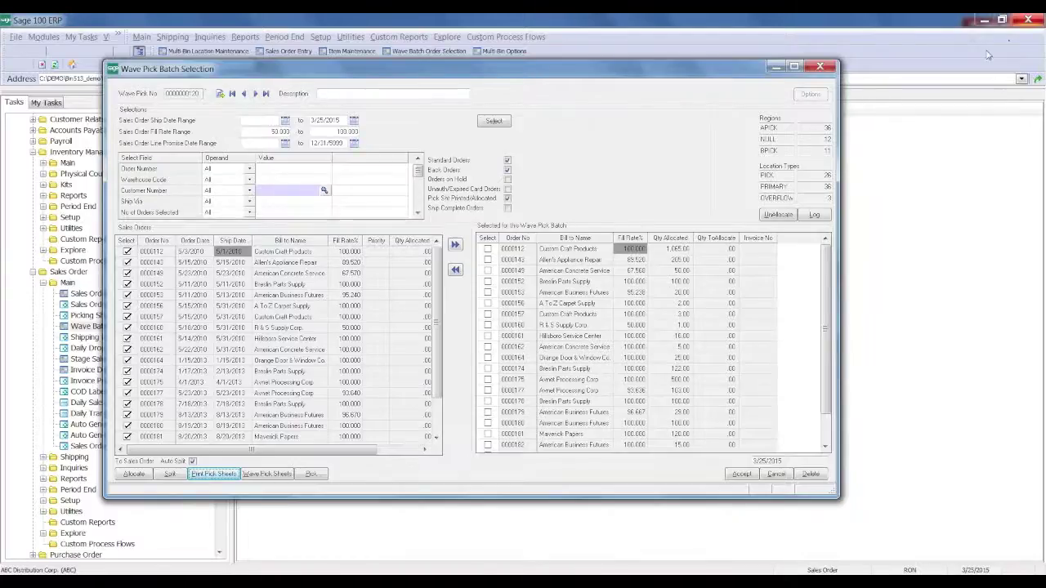
{"action": "left_click", "coordinate": [734, 477]}
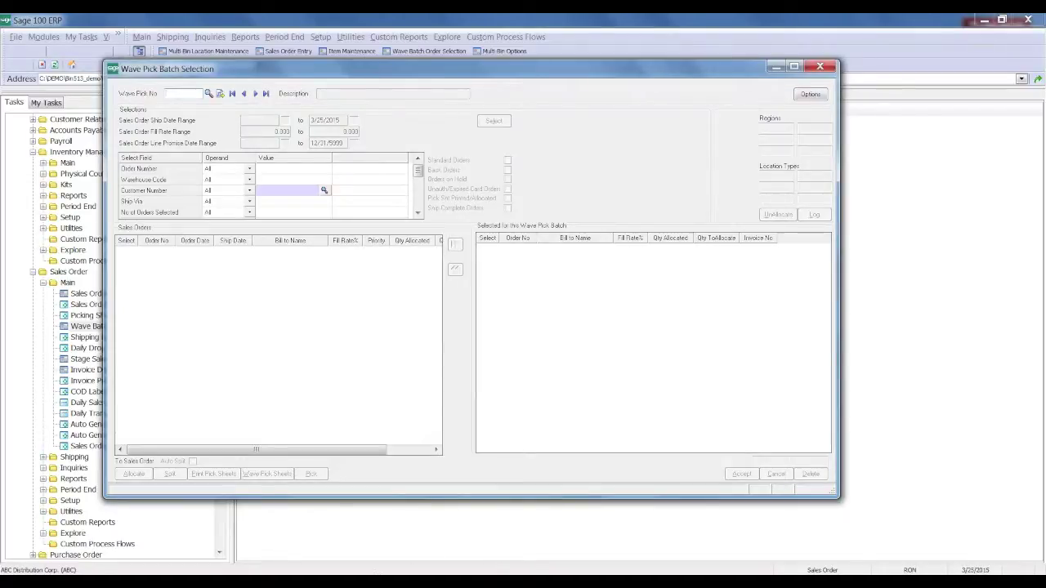
- Examine the Pick Priority Code in the Avnet Processing Corp sales order's totals and in the American Business Futures customer record, closing the customer record
{"action": "mouse_move", "coordinate": [627, 563]}
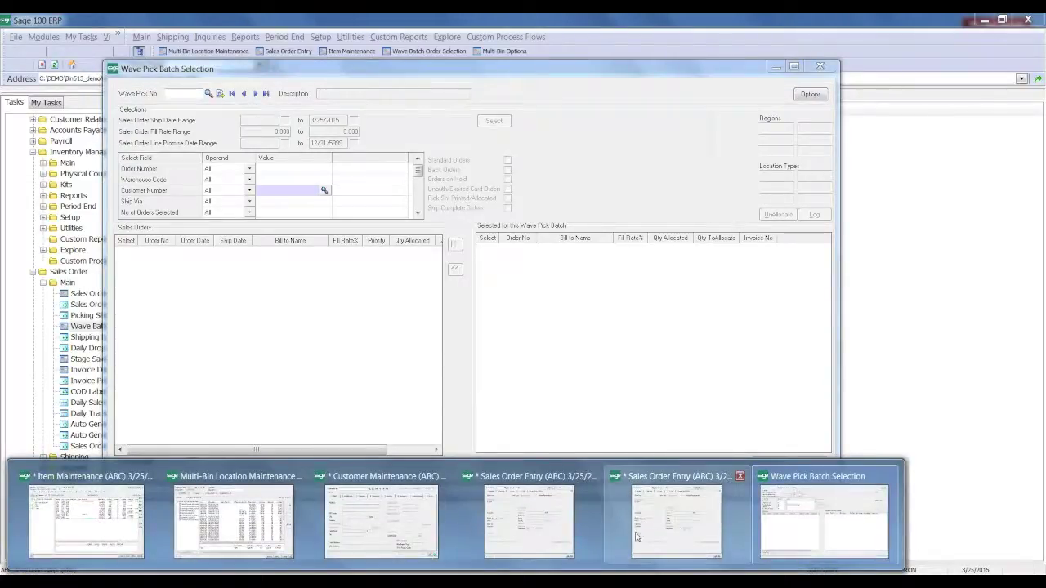
{"action": "mouse_move", "coordinate": [644, 535]}
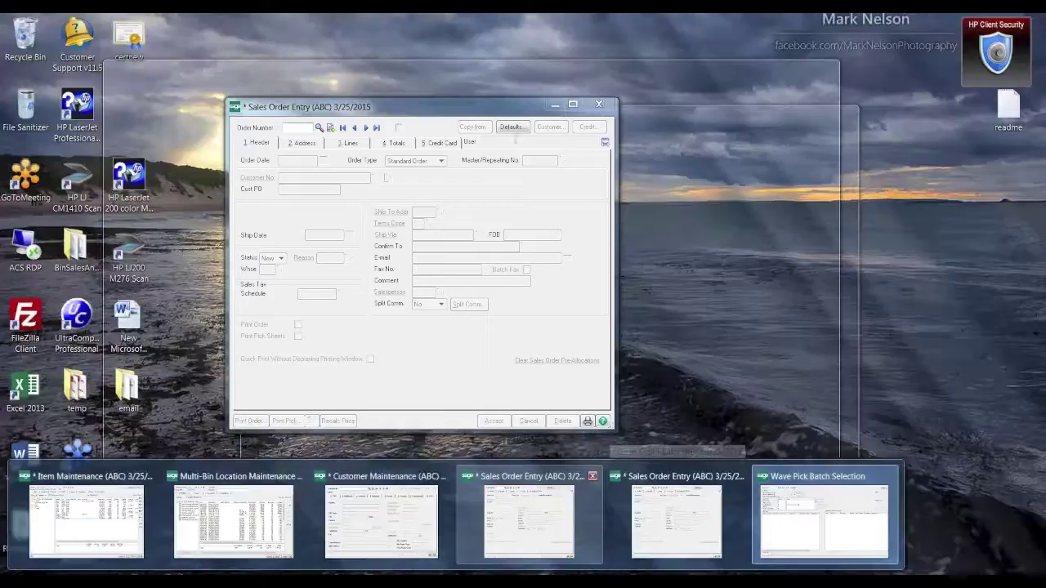
{"action": "left_click", "coordinate": [582, 537]}
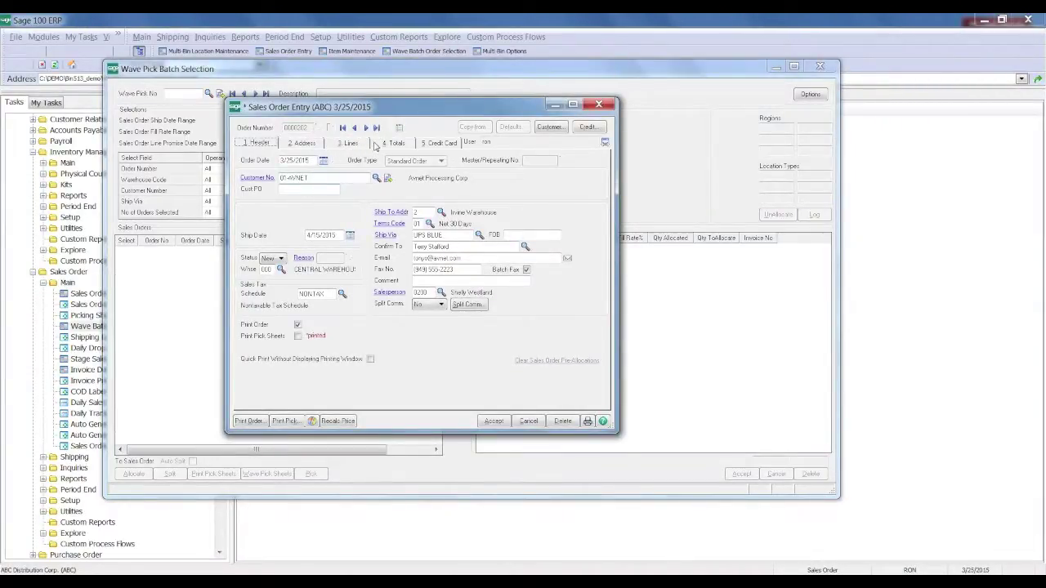
{"action": "left_click", "coordinate": [381, 145]}
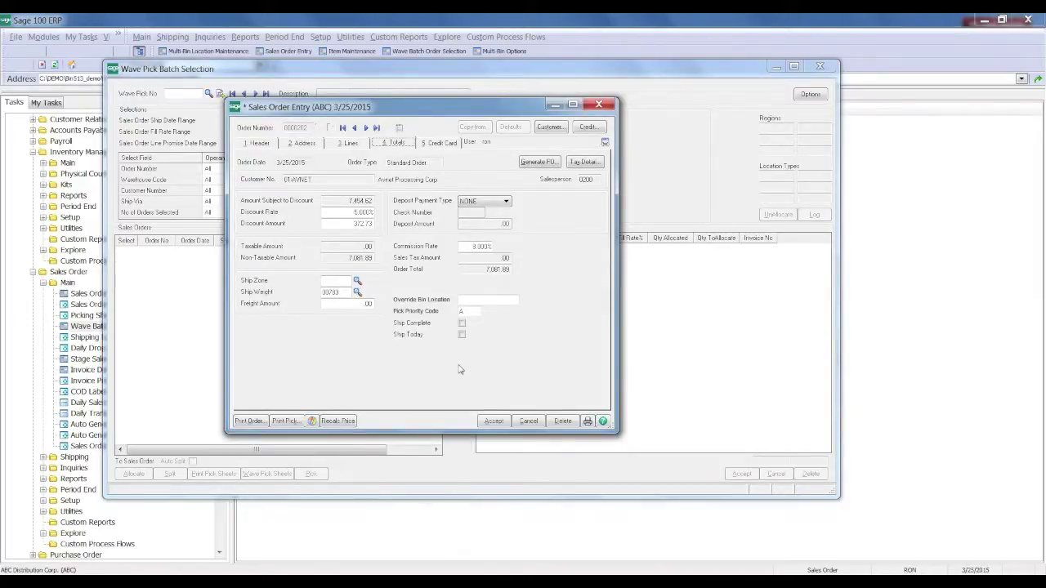
{"action": "left_click", "coordinate": [470, 311]}
{"action": "left_click", "coordinate": [360, 581]}
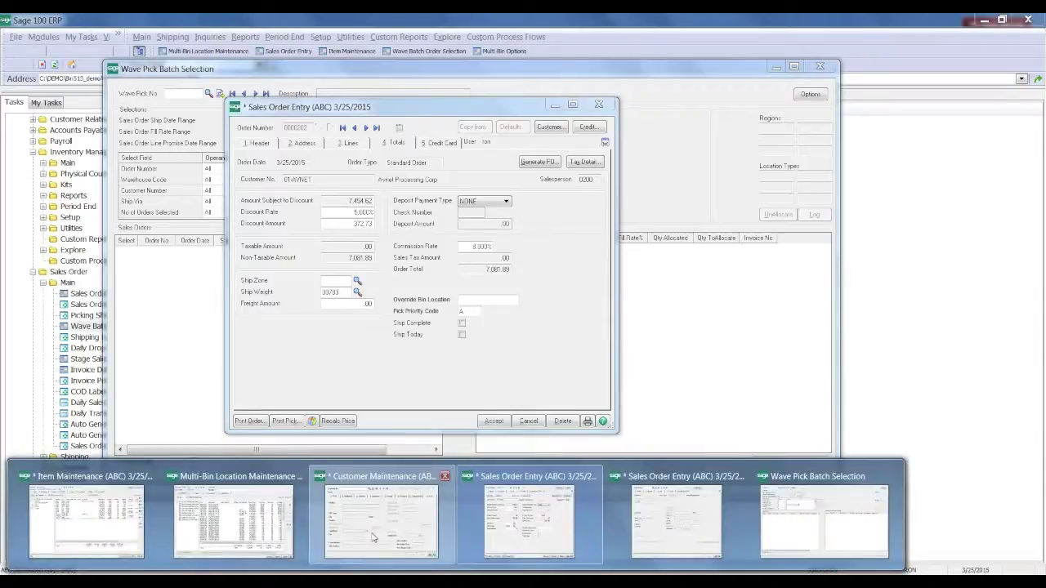
{"action": "left_click", "coordinate": [373, 536]}
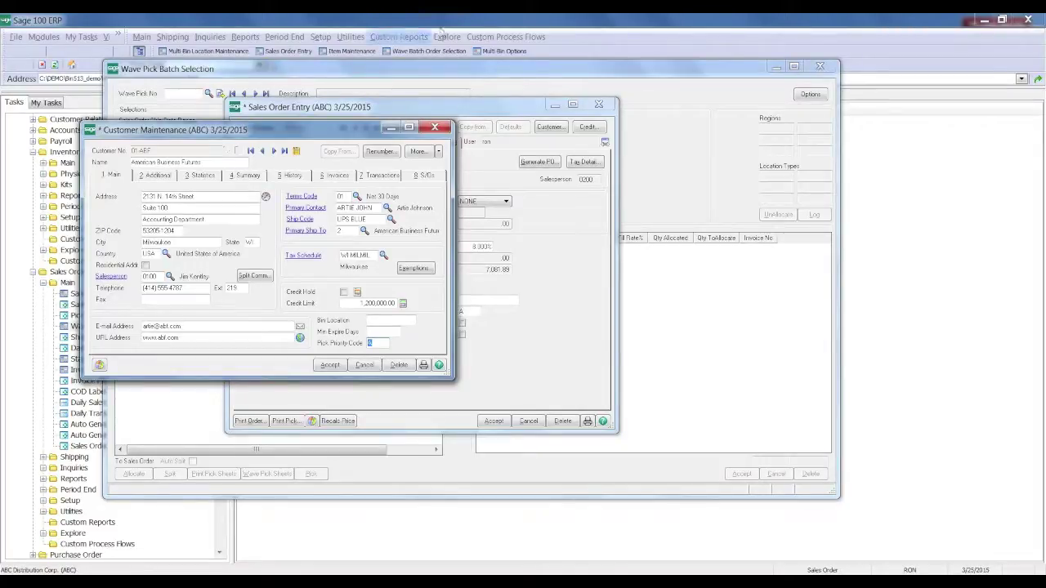
{"action": "left_click", "coordinate": [435, 128]}
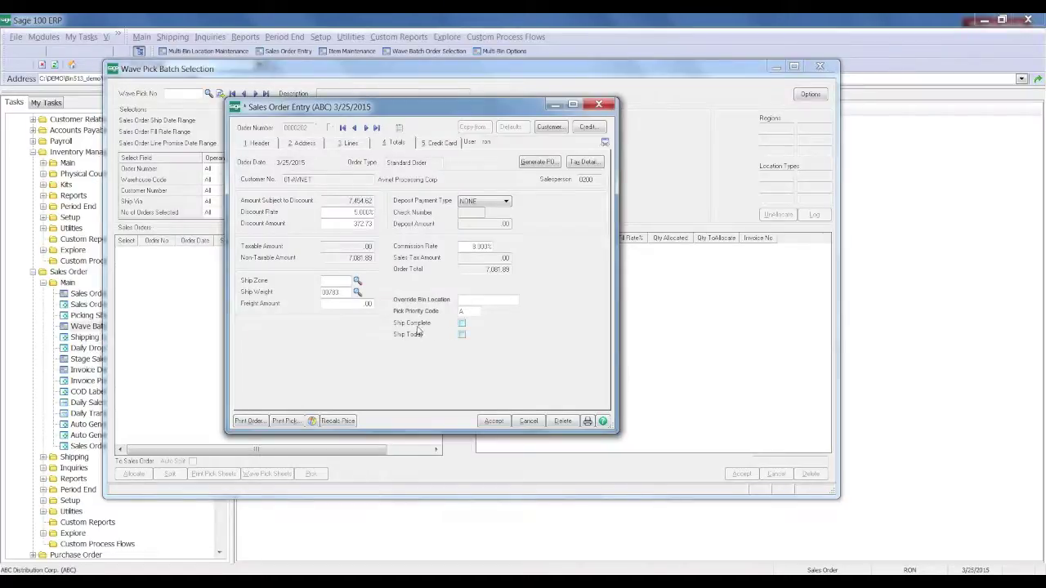
- Enable Ship Complete and Ship Today on the Avnet sales order, discard these changes, and close the sales order
{"action": "left_click", "coordinate": [427, 325]}
{"action": "left_click", "coordinate": [421, 334]}
{"action": "left_click", "coordinate": [431, 324]}
{"action": "left_click", "coordinate": [532, 422]}
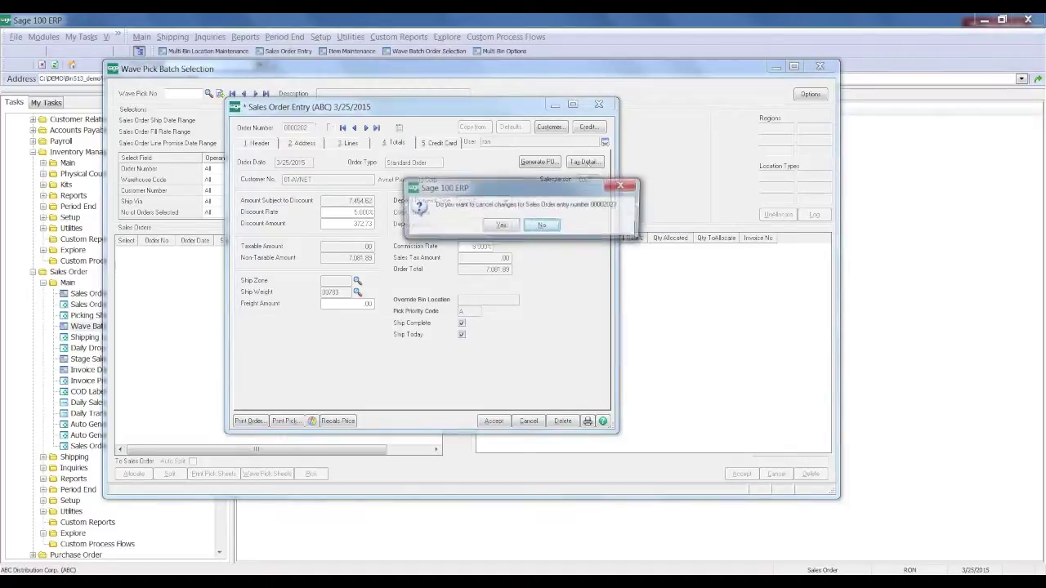
{"action": "left_click", "coordinate": [500, 225]}
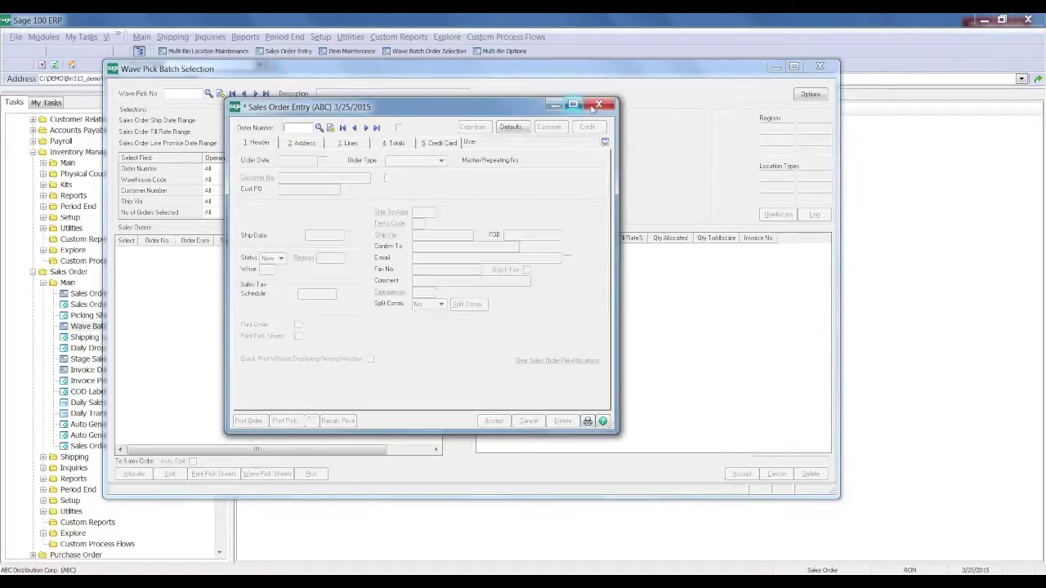
{"action": "left_click", "coordinate": [599, 103]}
- Create a wave pick batch, select sales orders with ship dates from 4/1/2015 to 4/14/2015, review their priorities, and cancel the batch
{"action": "left_click", "coordinate": [219, 94]}
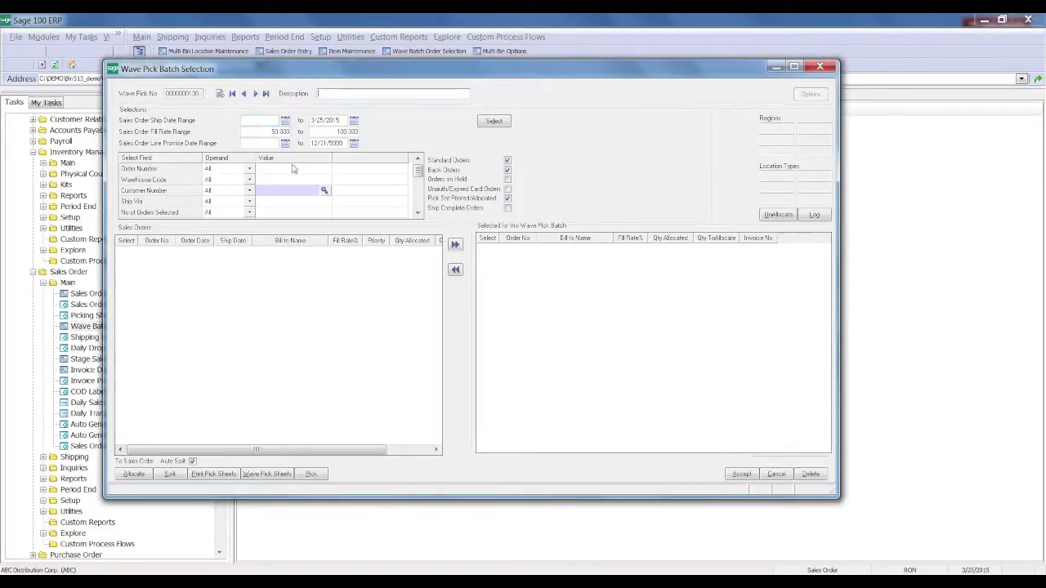
{"action": "left_click", "coordinate": [276, 121]}
{"action": "type", "text": "040115"}
{"action": "key", "text": "Tab"}
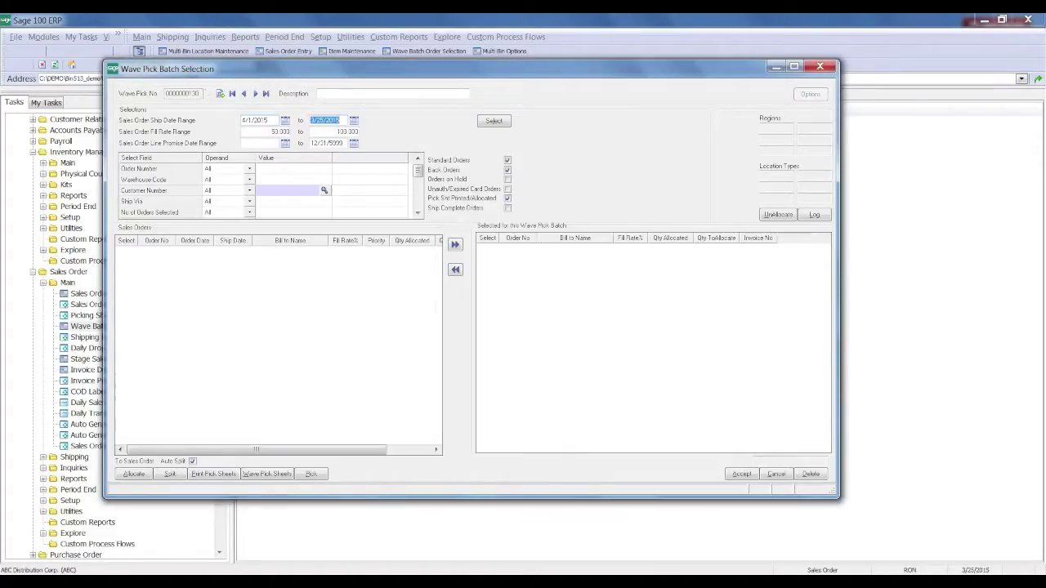
{"action": "type", "text": "041415"}
{"action": "key", "text": "Tab"}
{"action": "left_click", "coordinate": [494, 121]}
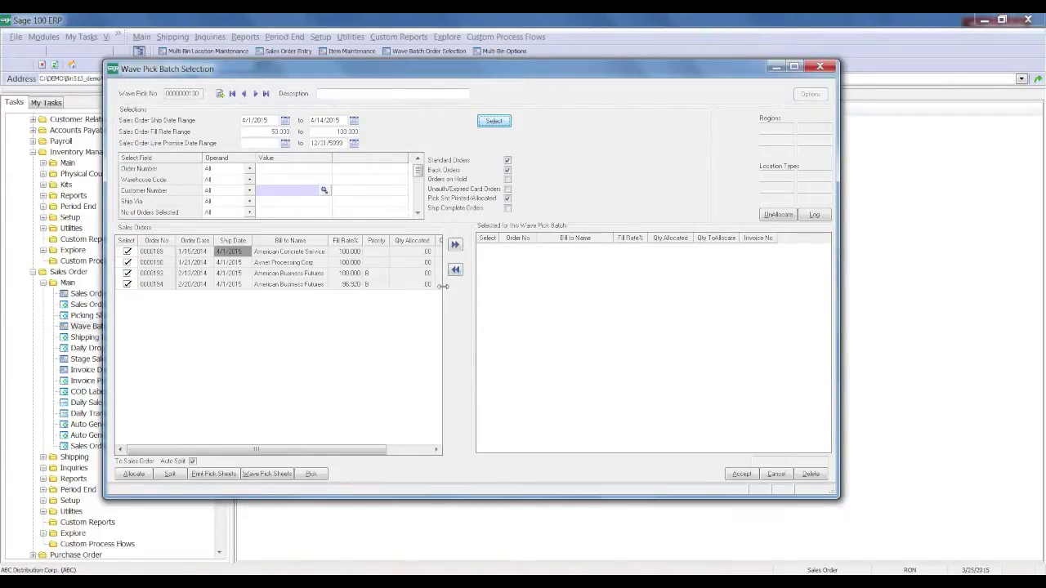
{"action": "left_click", "coordinate": [776, 474]}
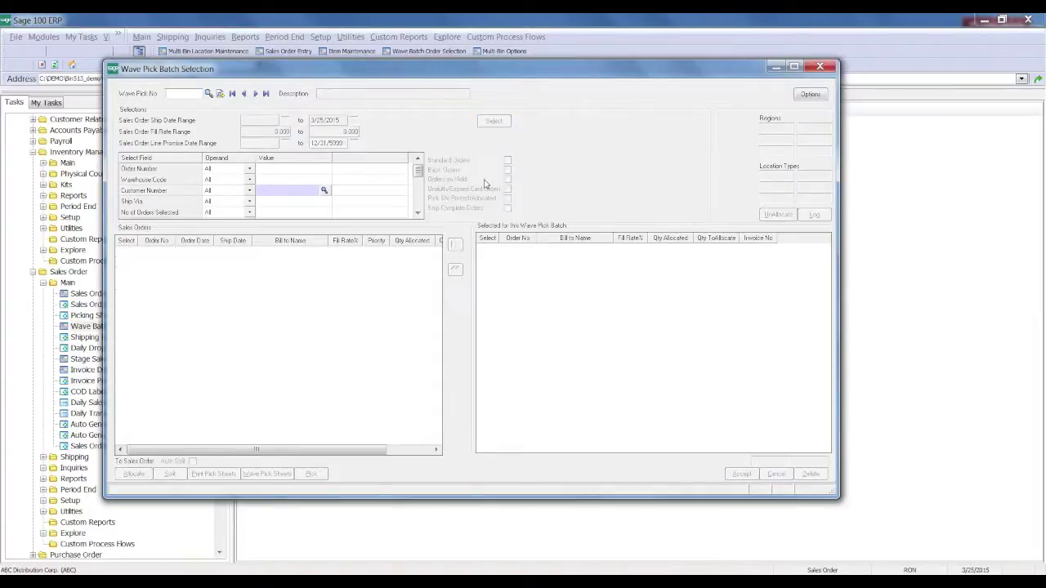
- Create another wave pick batch, select sales orders with ship dates up to 3/25/2015, and discard the batch
{"action": "left_click", "coordinate": [220, 93]}
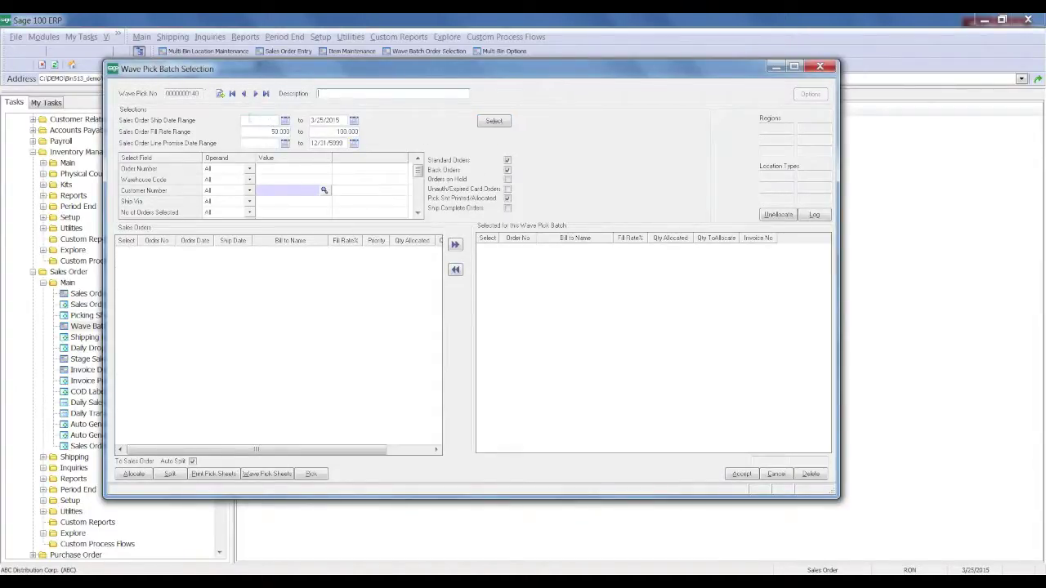
{"action": "left_click", "coordinate": [254, 119]}
{"action": "left_click", "coordinate": [497, 122]}
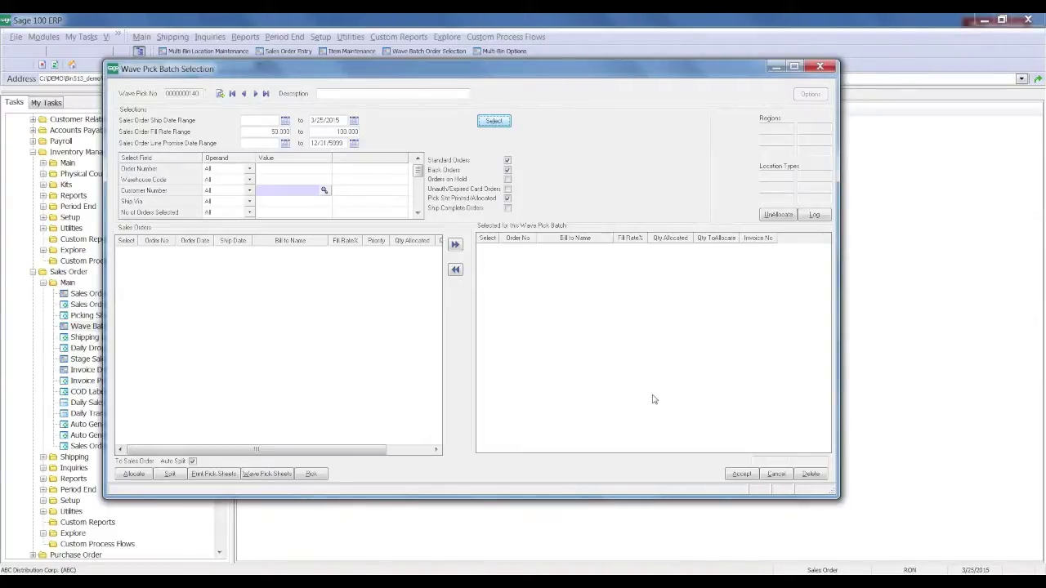
{"action": "left_click", "coordinate": [801, 476]}
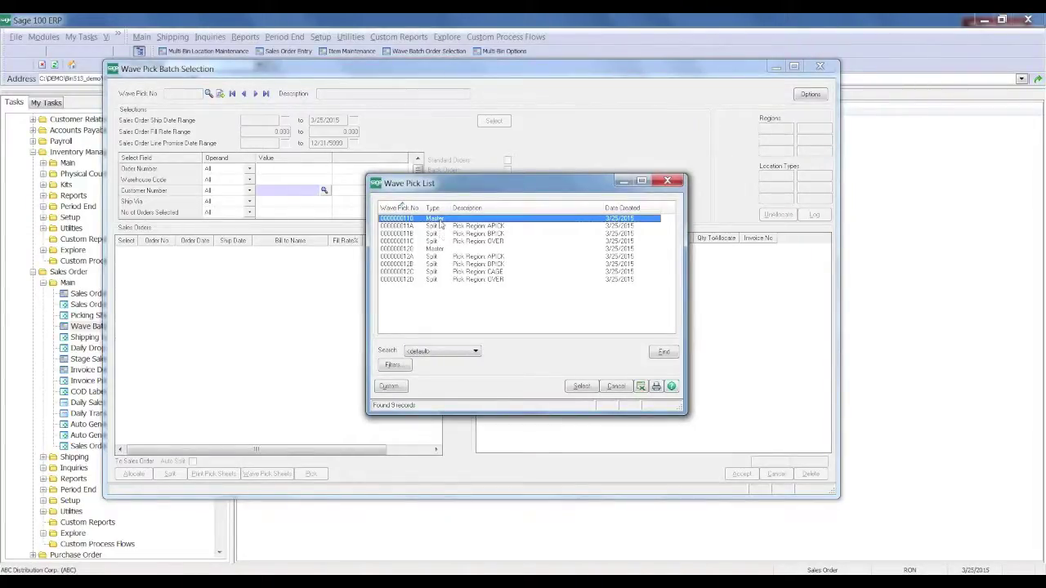
- Open the first master wave pick batch for picking and pick the full required quantities of all its warehouse 000 lines
{"action": "double_click", "coordinate": [439, 219]}
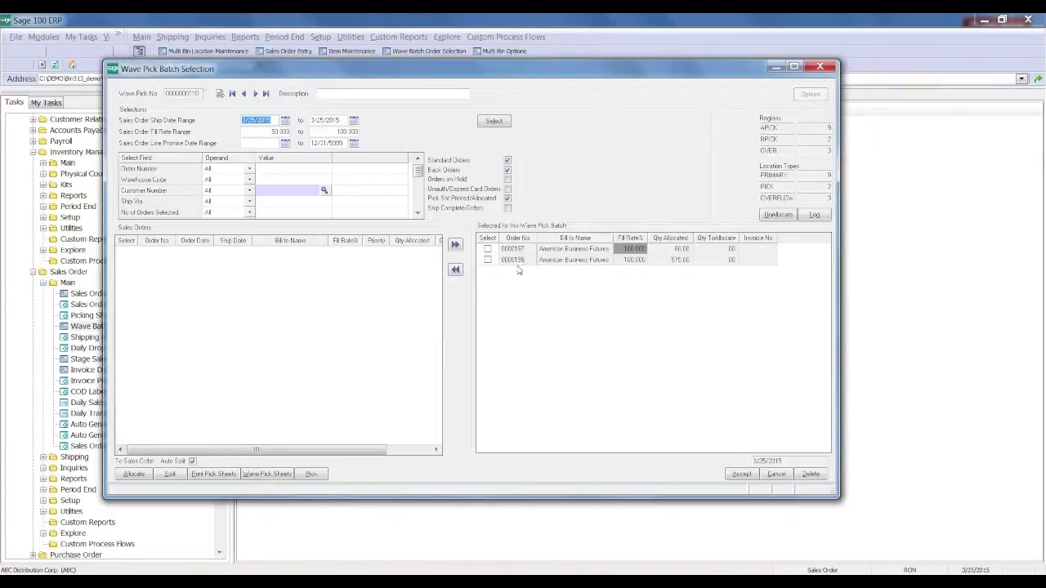
{"action": "left_click", "coordinate": [315, 475]}
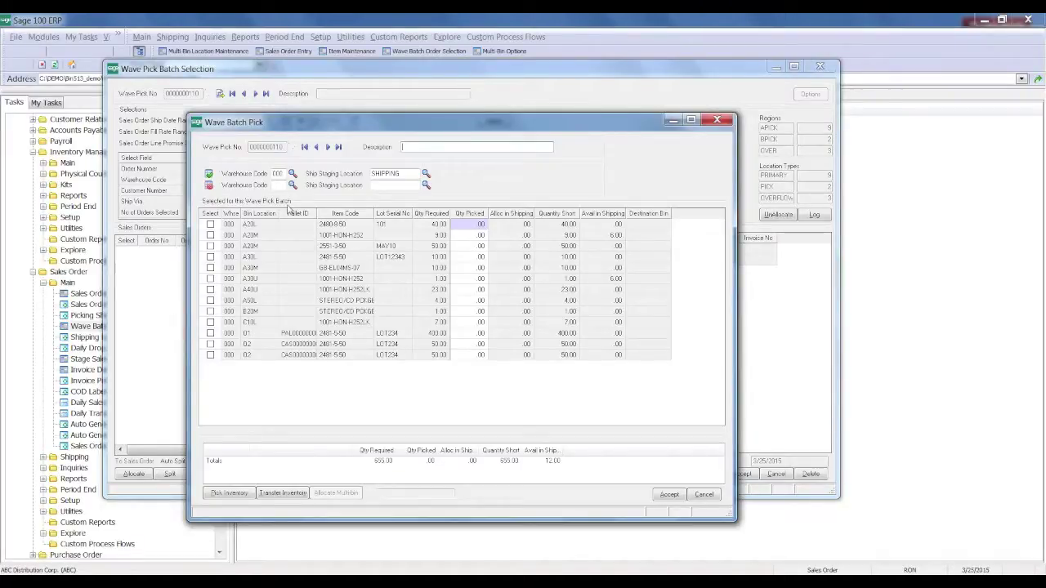
{"action": "left_click", "coordinate": [209, 174]}
{"action": "left_click", "coordinate": [249, 496]}
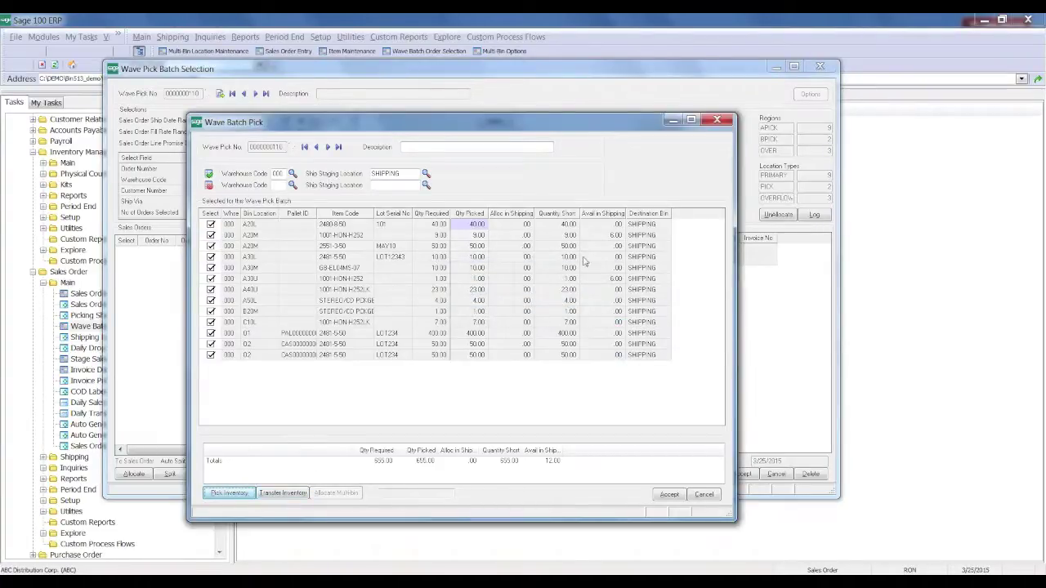
- Transfer the picked inventory to the SHIPPING staging location, save the wave batch pick, and accept the batch
{"action": "left_click", "coordinate": [395, 174]}
{"action": "double_click", "coordinate": [394, 173]}
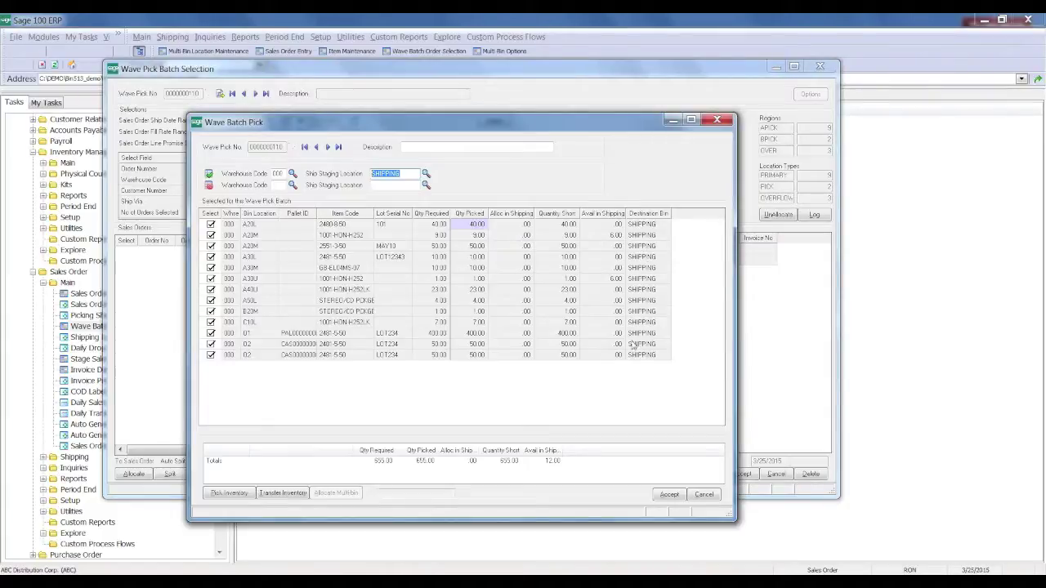
{"action": "left_click", "coordinate": [298, 494]}
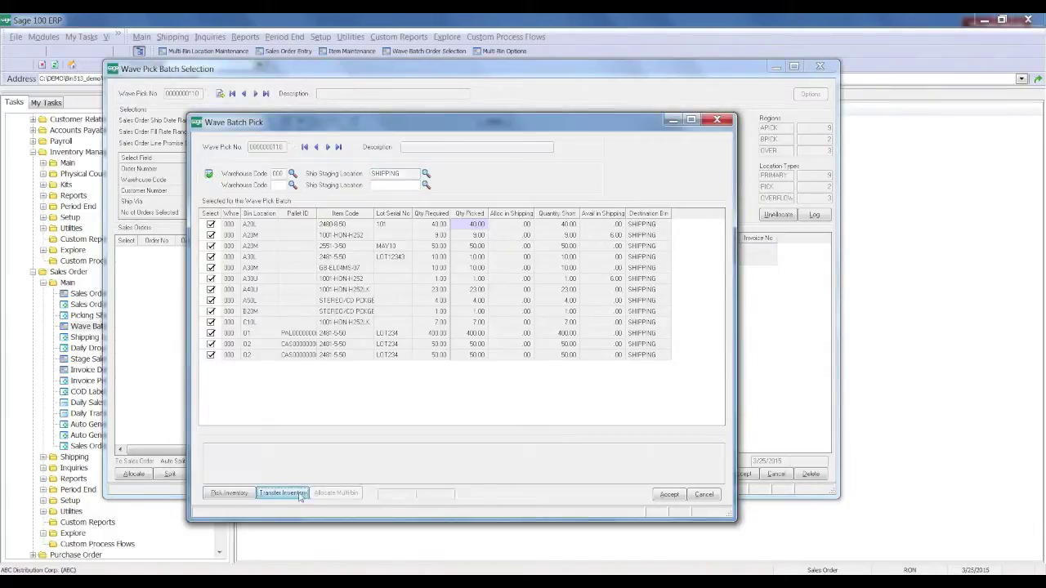
{"action": "left_click", "coordinate": [523, 231]}
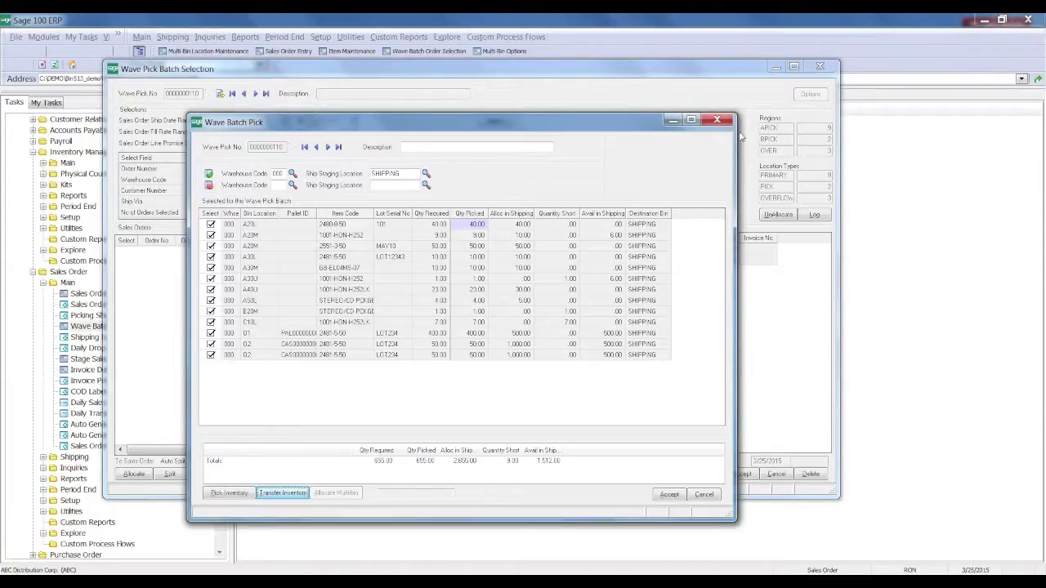
{"action": "left_click", "coordinate": [717, 120]}
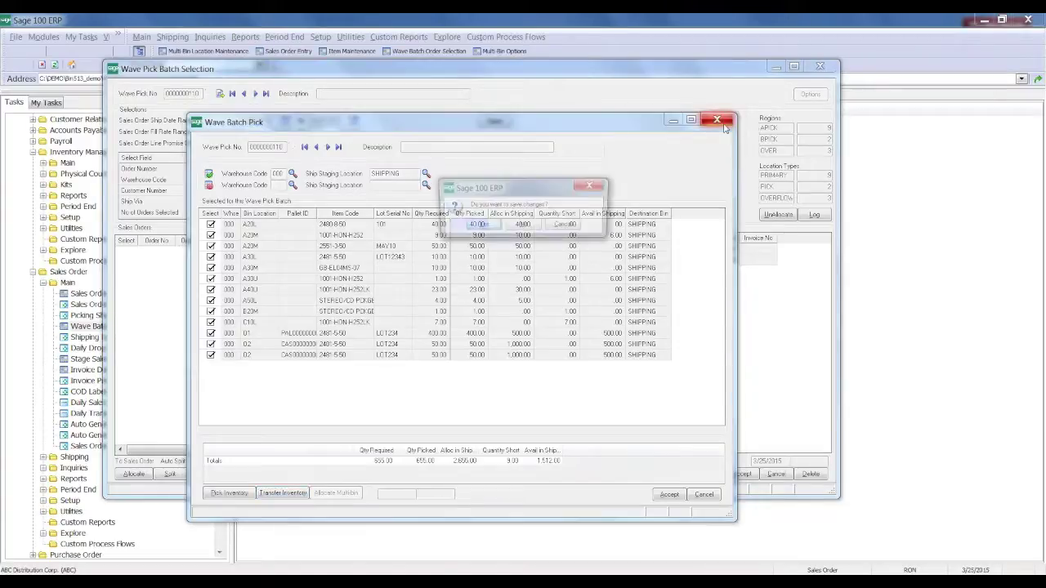
{"action": "left_click", "coordinate": [474, 227]}
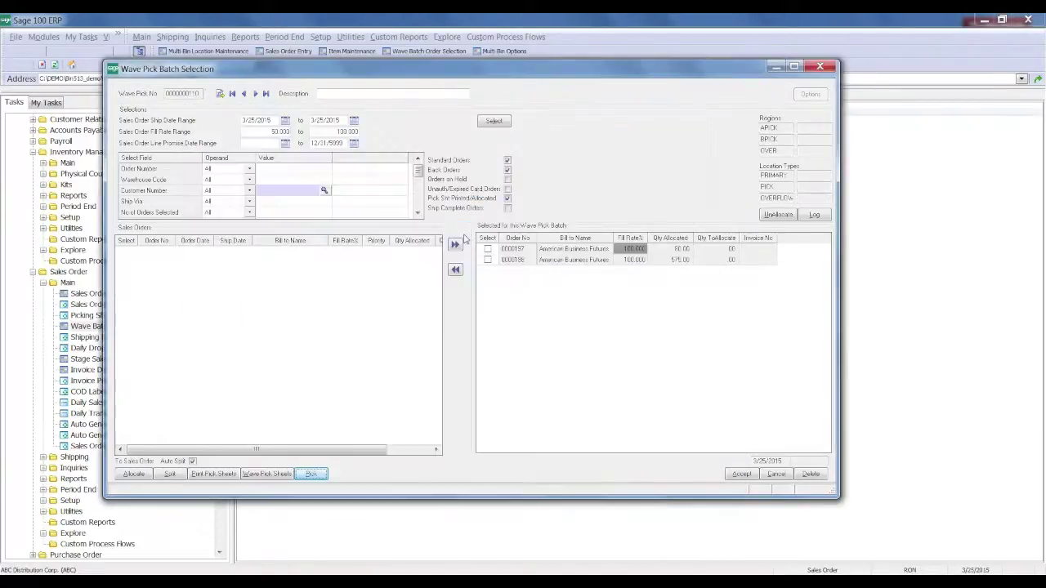
{"action": "left_click", "coordinate": [734, 475]}
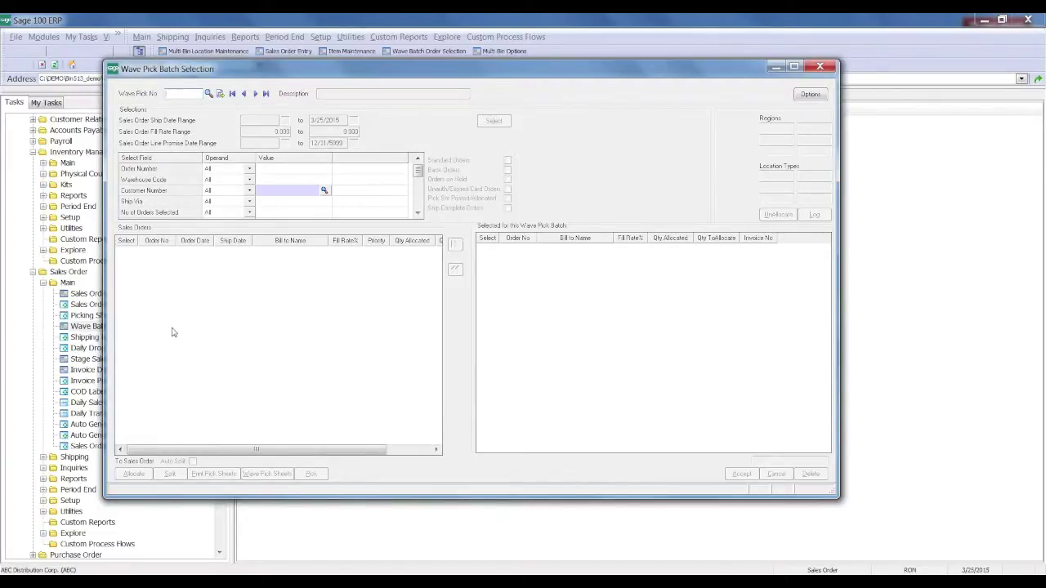
- Open Avnet Processing Corp's sales order by its order number and preview its REGION picking sheet with Create Wave Batch enabled
{"action": "double_click", "coordinate": [90, 296]}
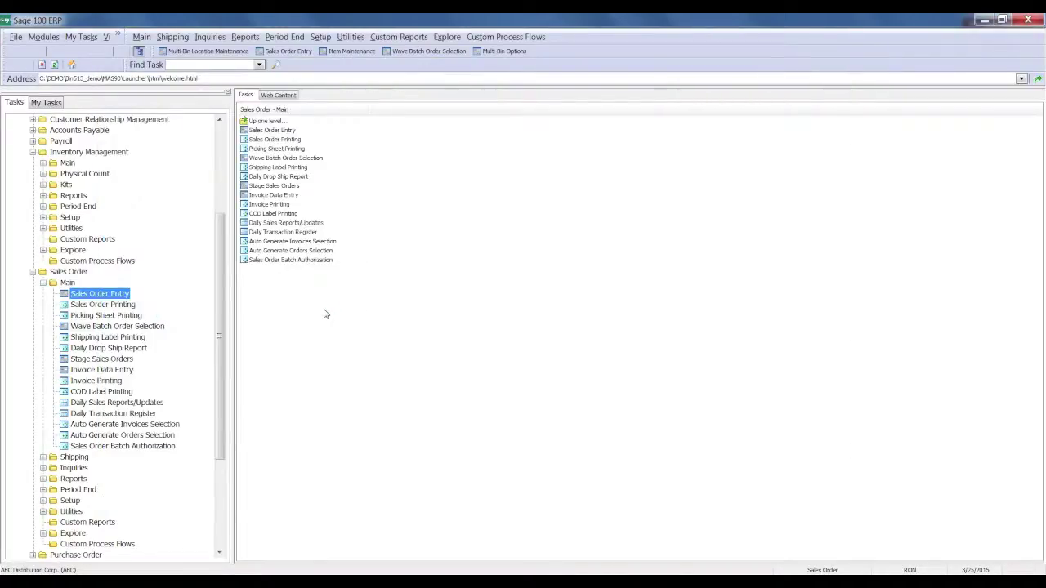
{"action": "type", "text": "202"}
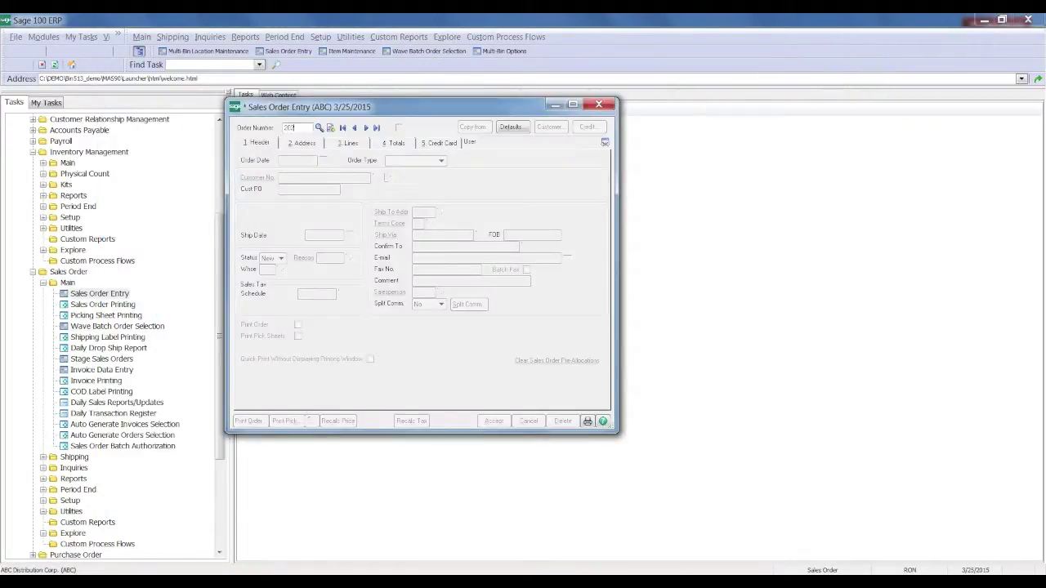
{"action": "key", "text": "Tab"}
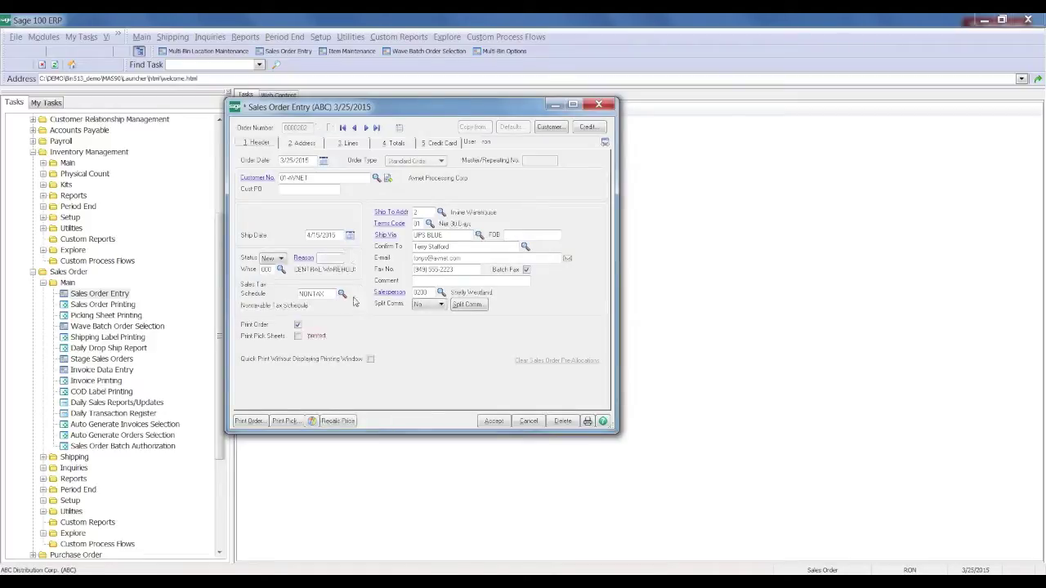
{"action": "left_click", "coordinate": [349, 144]}
{"action": "left_click", "coordinate": [287, 420]}
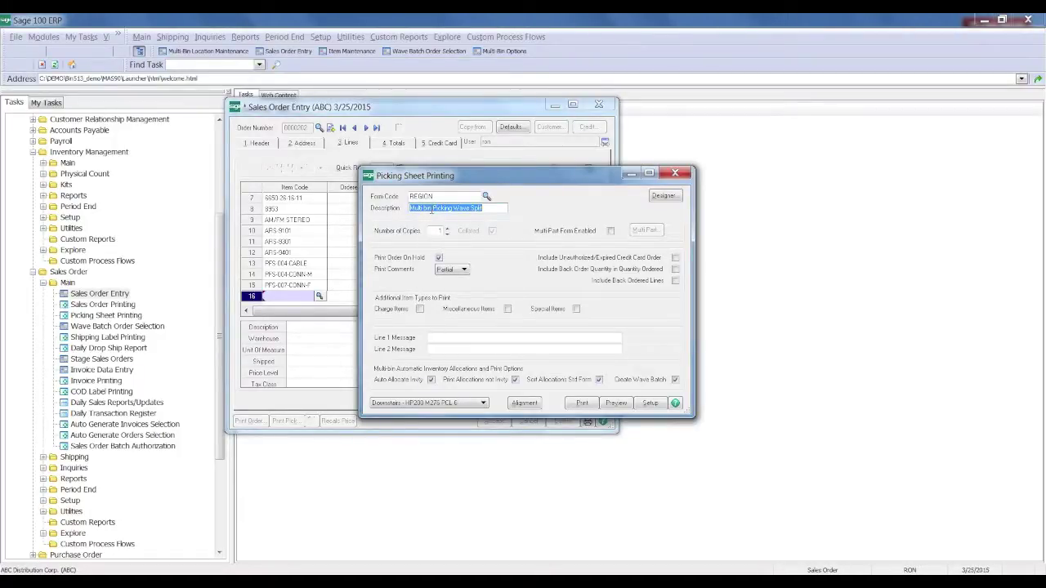
{"action": "left_click", "coordinate": [616, 403]}
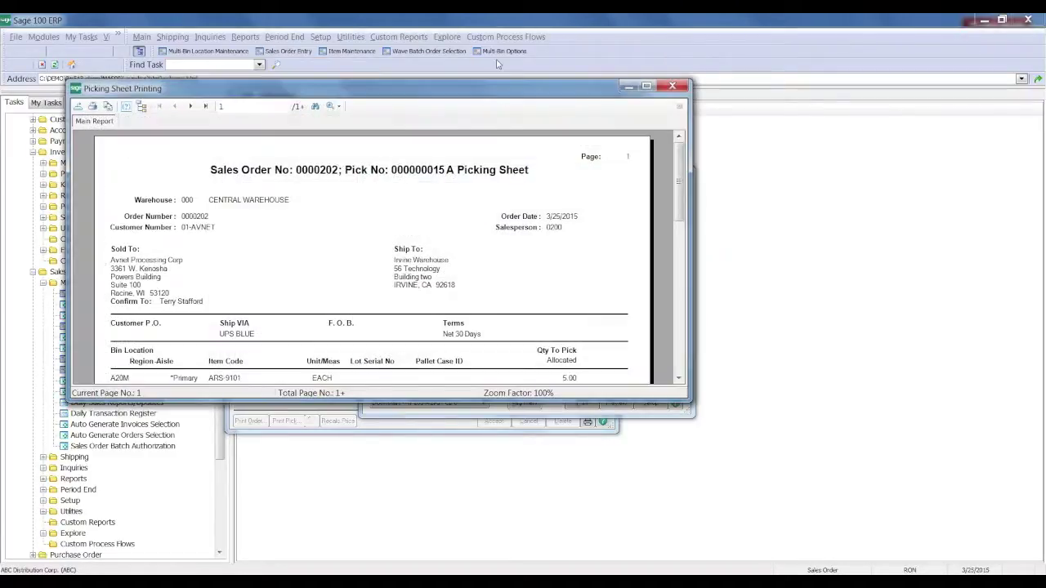
- Examine the split pick numbers and regions on pages 1 and 2 of the maximized picking sheet preview, and close the preview and Sales Order Entry
{"action": "double_click", "coordinate": [498, 88]}
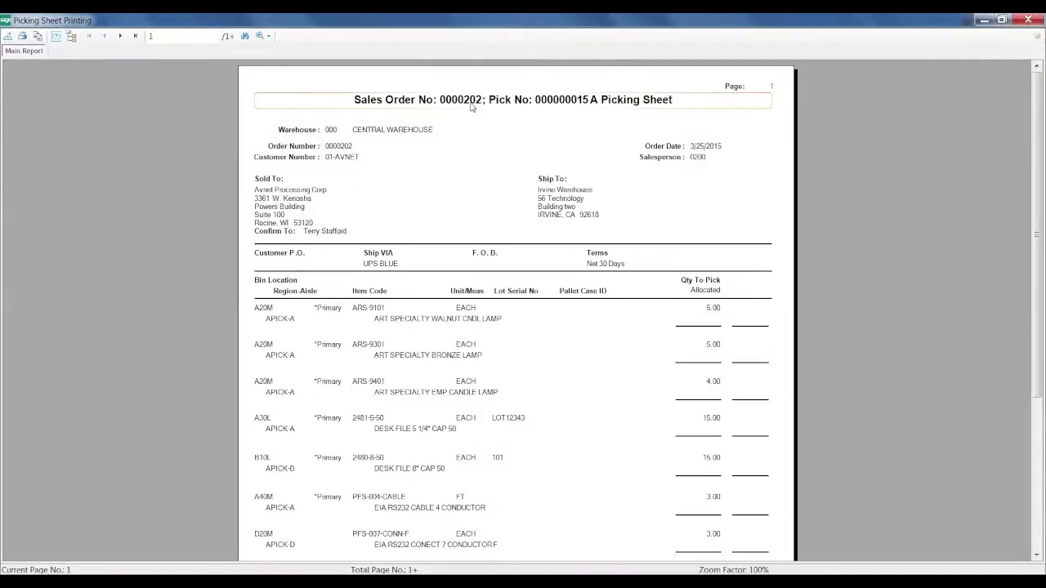
{"action": "left_click", "coordinate": [554, 107]}
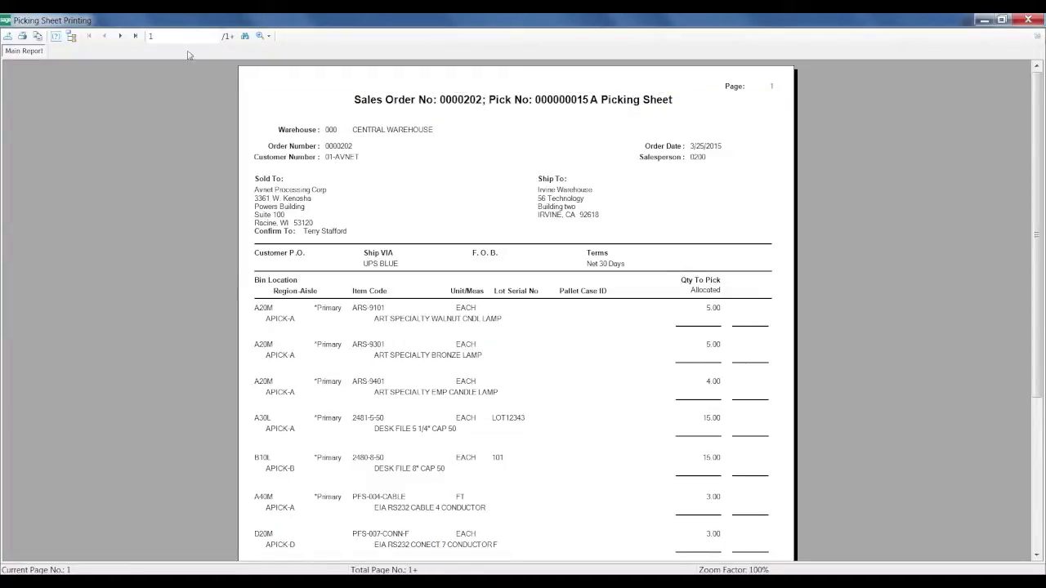
{"action": "left_click", "coordinate": [121, 36]}
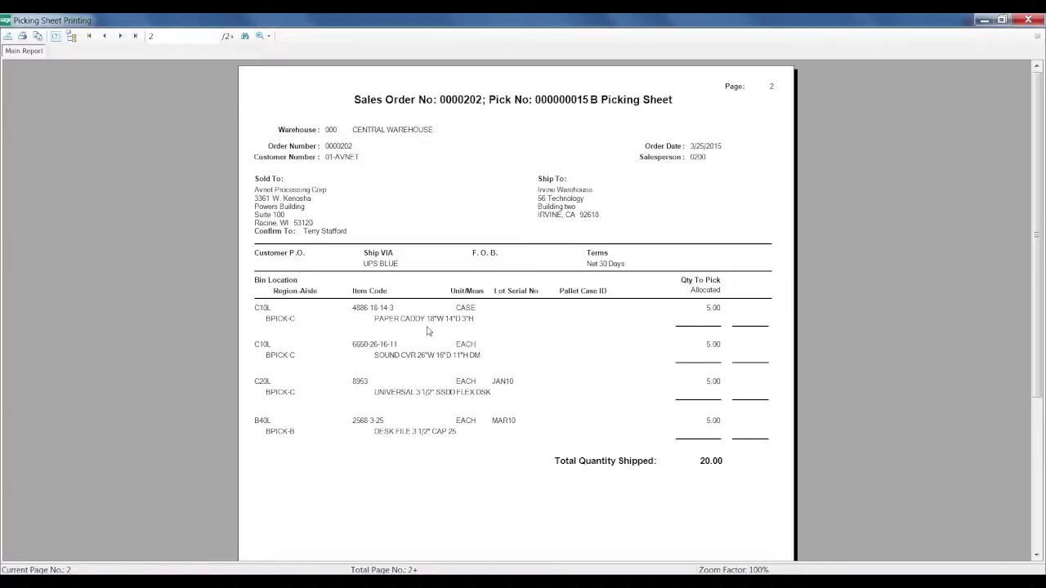
{"action": "left_click", "coordinate": [1027, 19]}
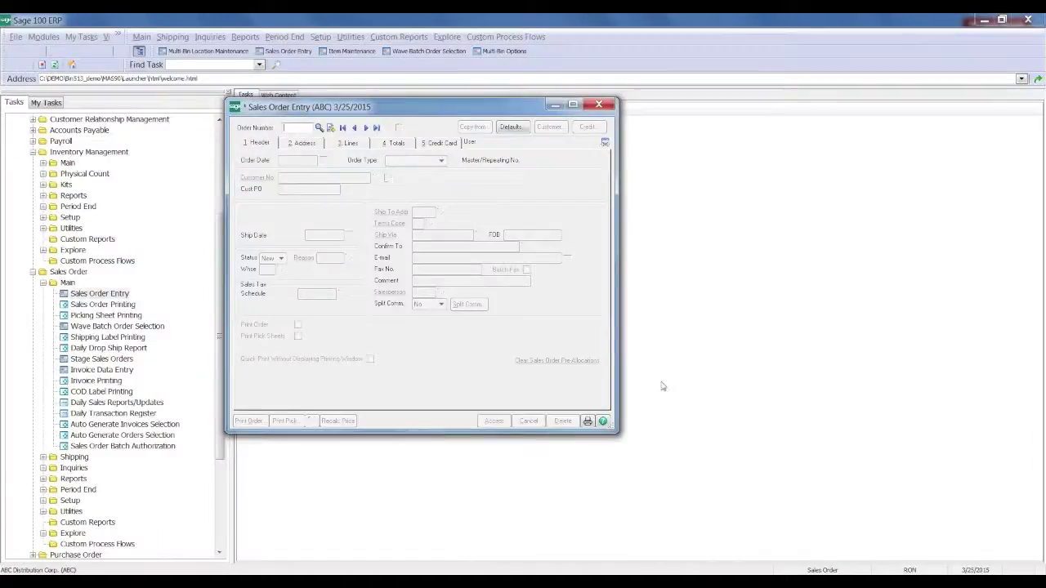
{"action": "left_click", "coordinate": [577, 419]}
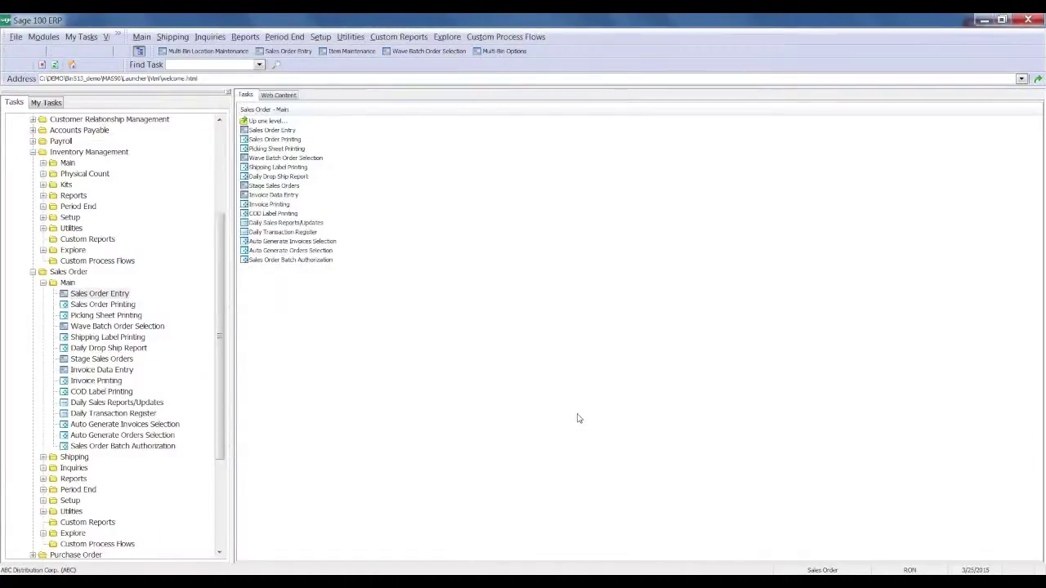
- Start a Shipping Data Entry record for Avnet Processing Corp's sales order by its order number and check the shipped quantity of line 1001-HON-H252
{"action": "left_click", "coordinate": [89, 458]}
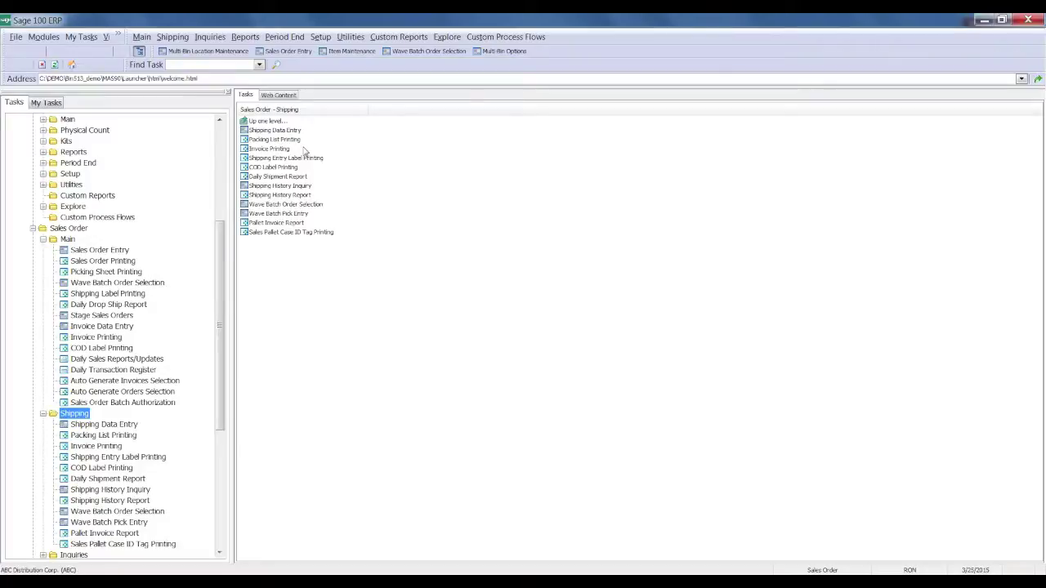
{"action": "left_click", "coordinate": [278, 130]}
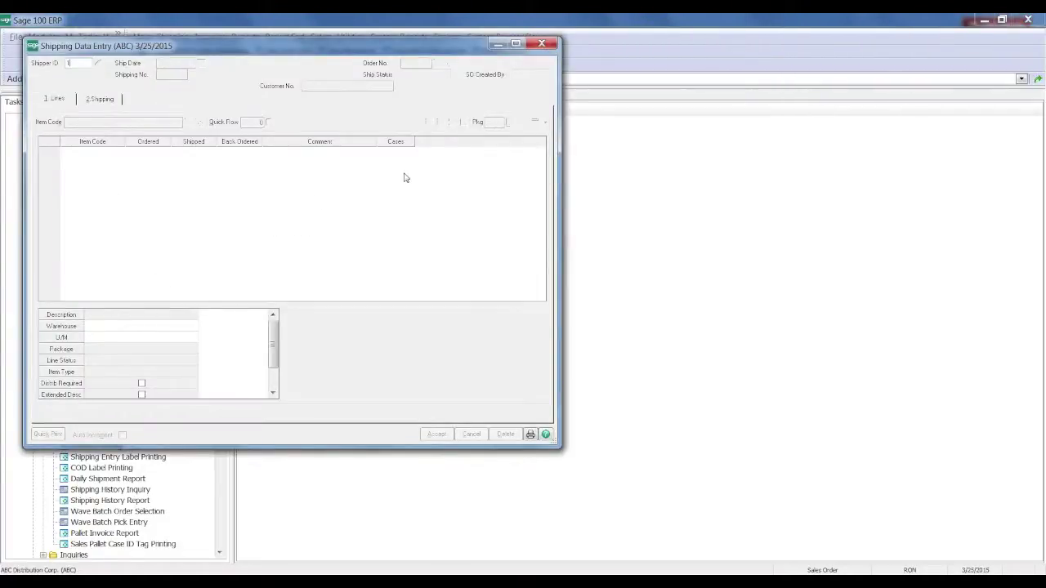
{"action": "type", "text": "202"}
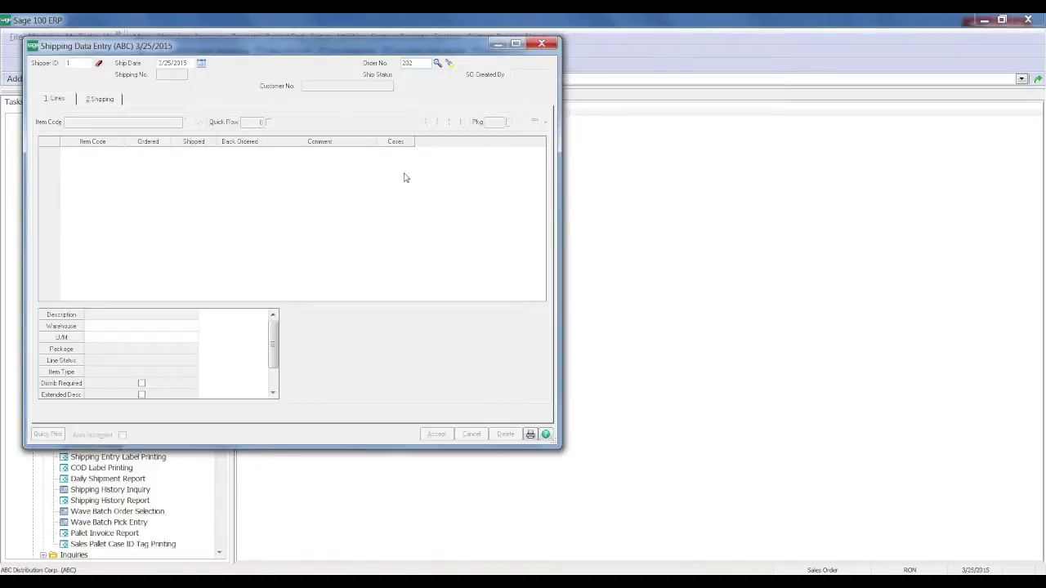
{"action": "key", "text": "Tab"}
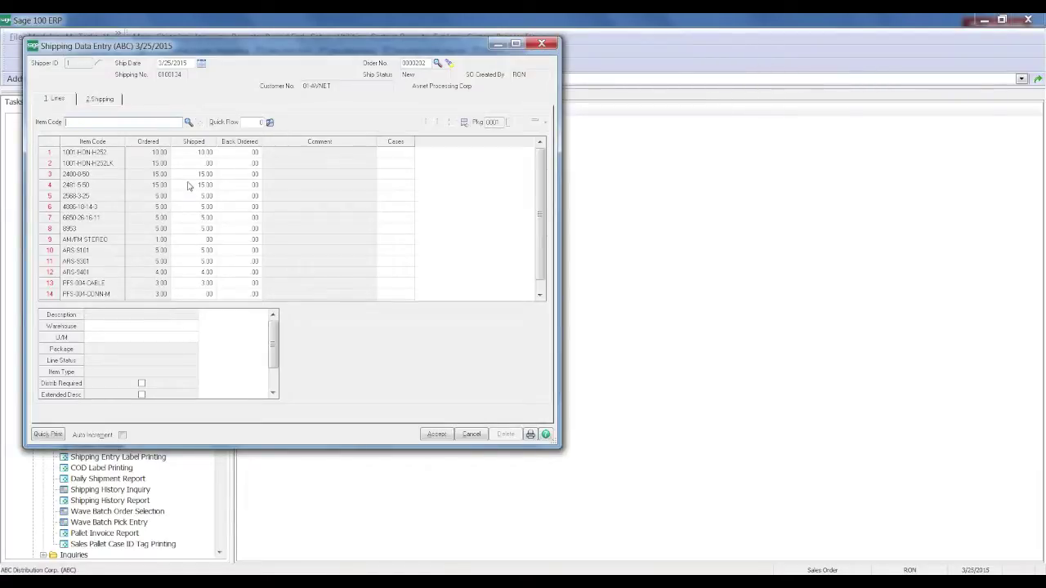
{"action": "left_click", "coordinate": [203, 153]}
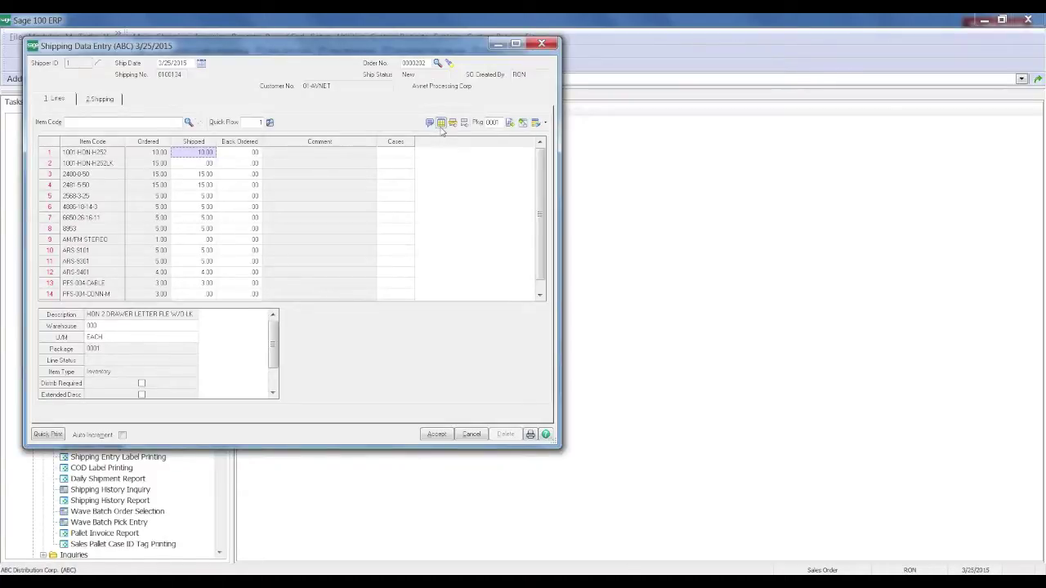
{"action": "left_click", "coordinate": [440, 123]}
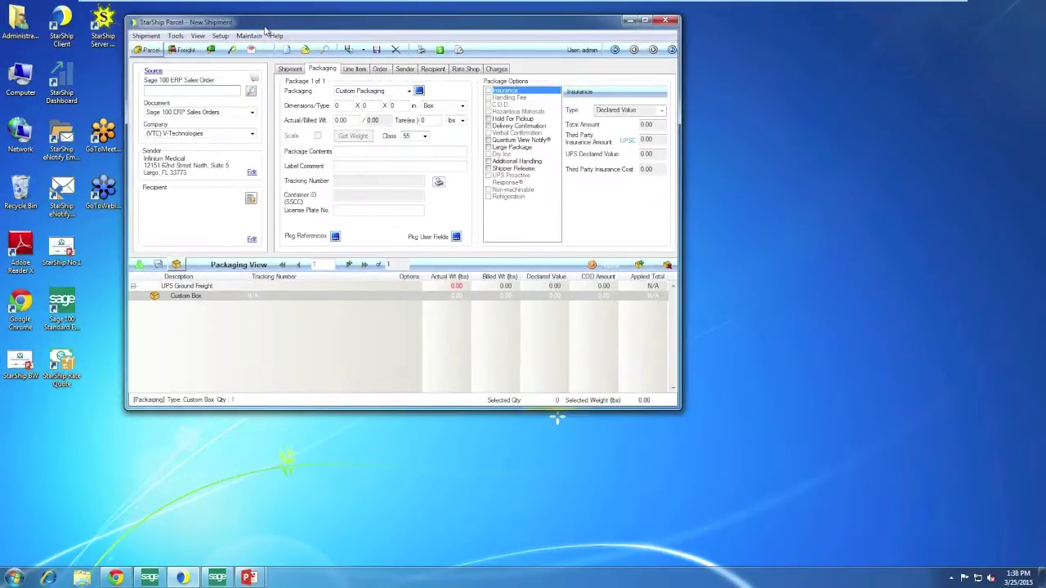
- Switch to StarShip, open the Sage 100 ERP sales order search, mark two orders for batch processing, unmark them, and cancel the search
{"action": "left_click_drag", "start_coordinate": [264, 28], "coordinate": [257, 28]}
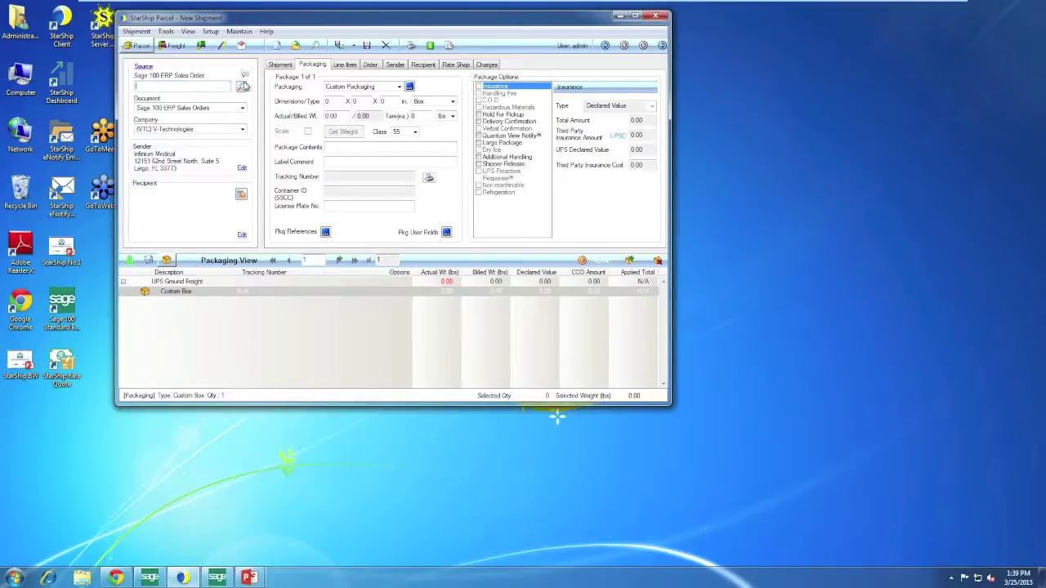
{"action": "left_click", "coordinate": [241, 89]}
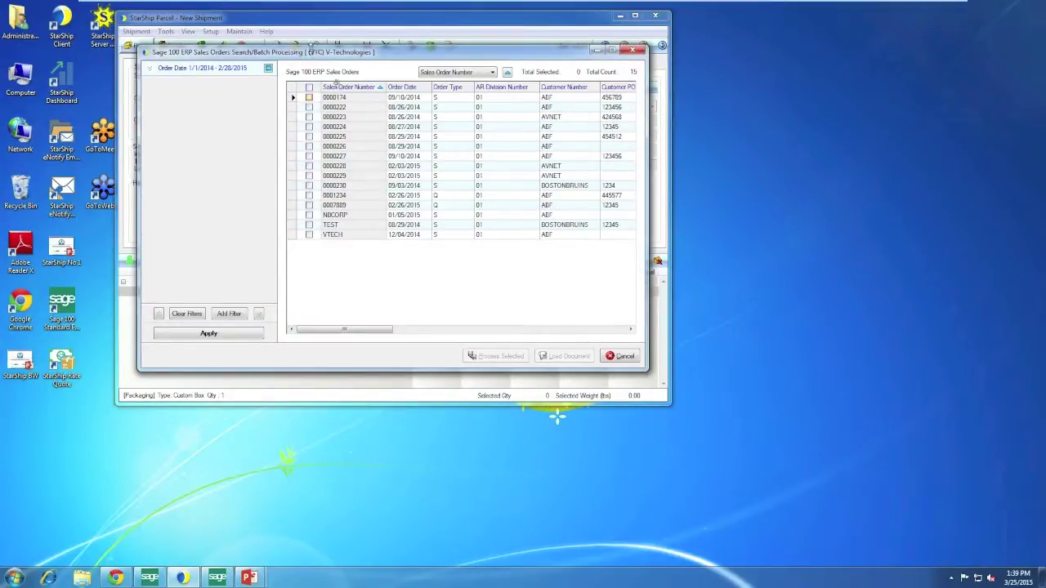
{"action": "left_click_drag", "start_coordinate": [281, 55], "coordinate": [308, 174]}
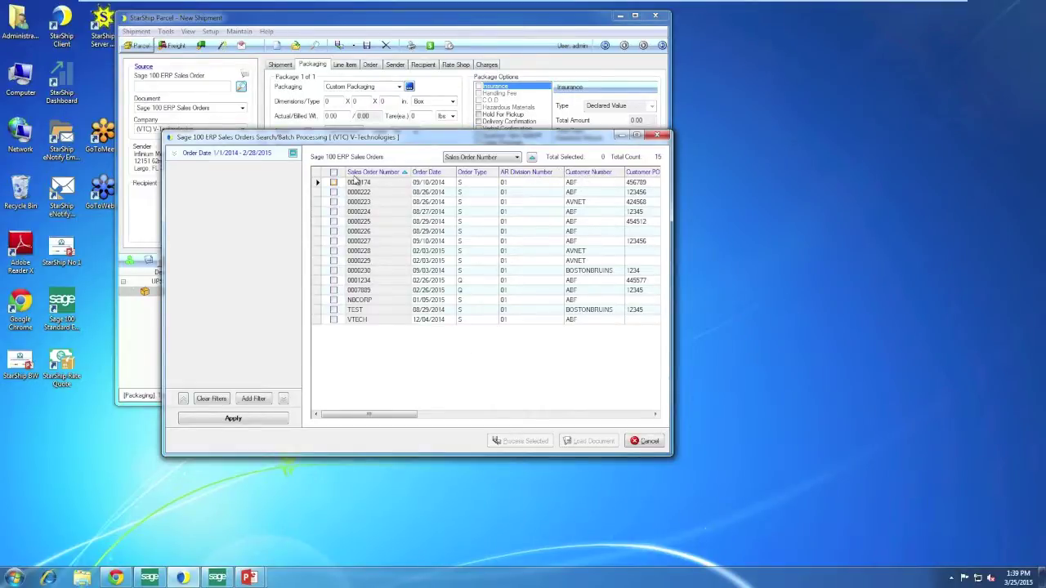
{"action": "left_click", "coordinate": [333, 192]}
{"action": "left_click", "coordinate": [333, 202]}
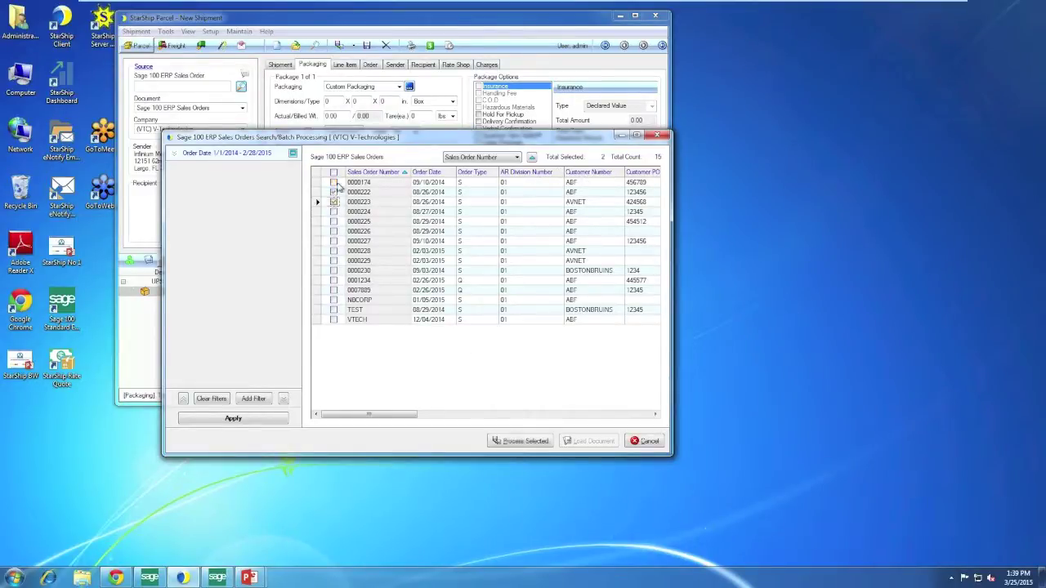
{"action": "left_click", "coordinate": [334, 202]}
{"action": "left_click", "coordinate": [334, 192]}
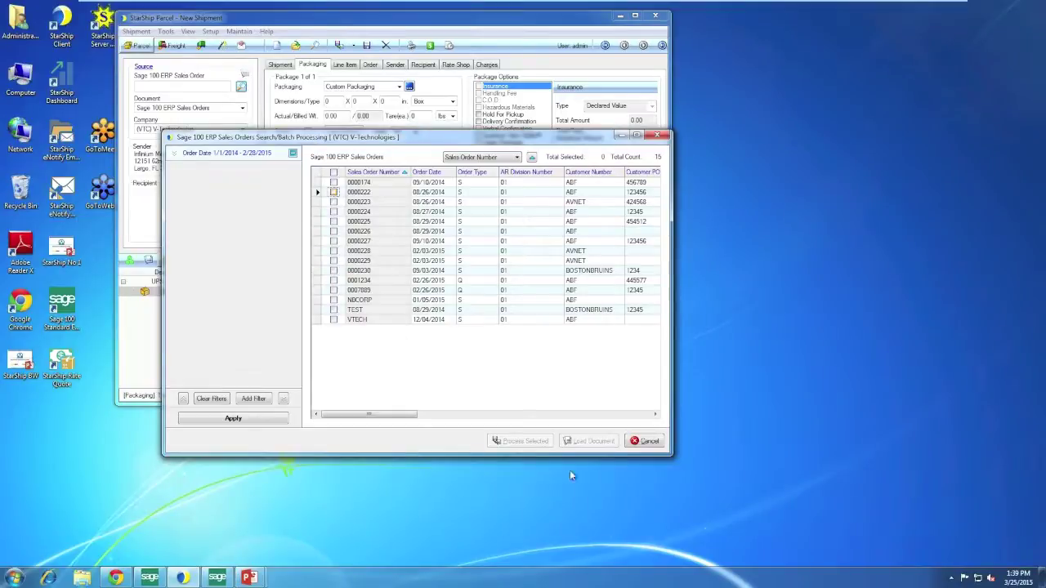
{"action": "left_click", "coordinate": [644, 440]}
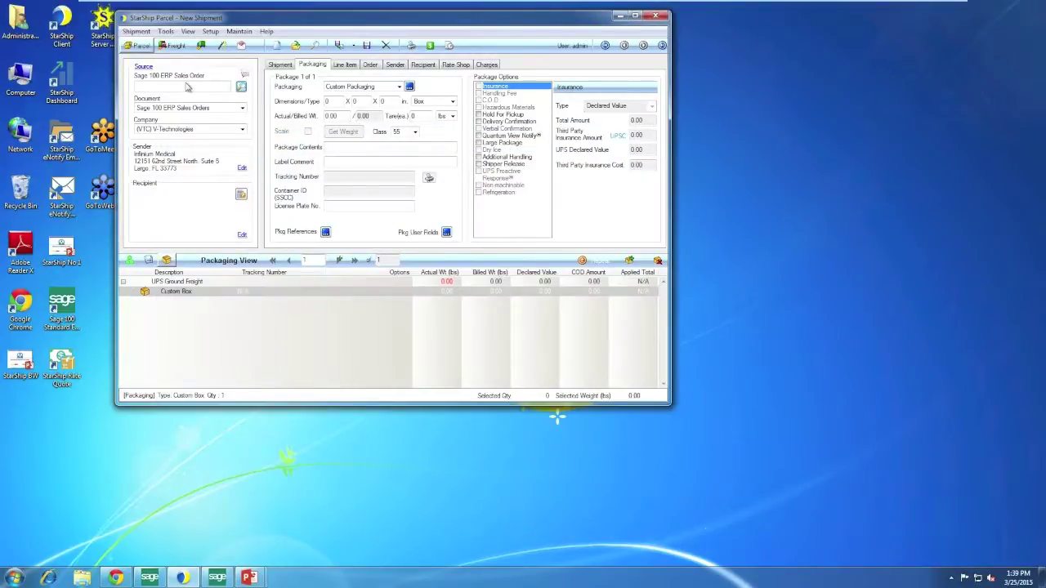
- Check the available source document types and load a Sage 100 ERP sales order into the new shipment by its order number
{"action": "left_click", "coordinate": [187, 86]}
{"action": "left_click", "coordinate": [181, 111]}
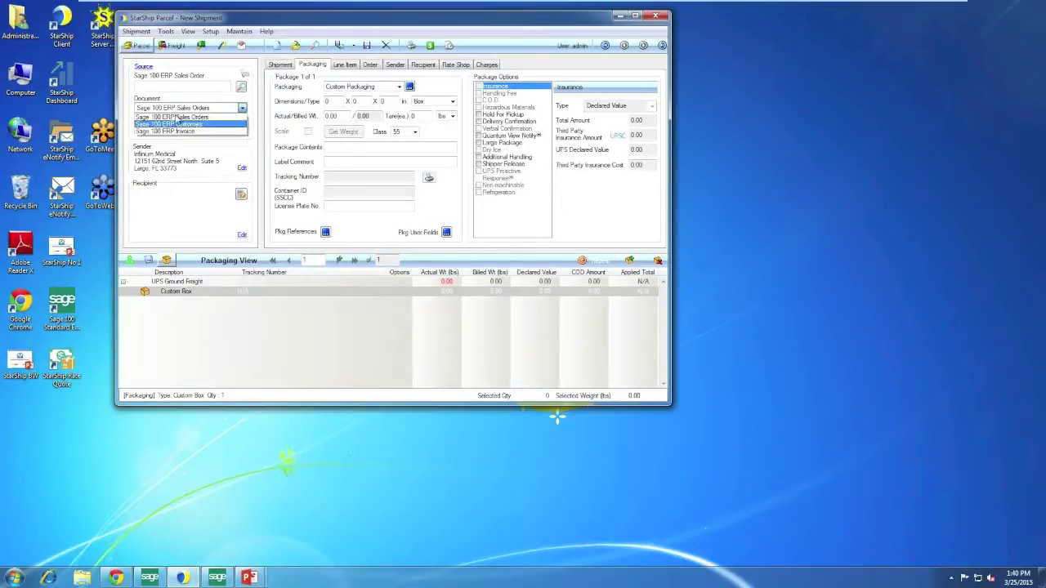
{"action": "left_click", "coordinate": [155, 87]}
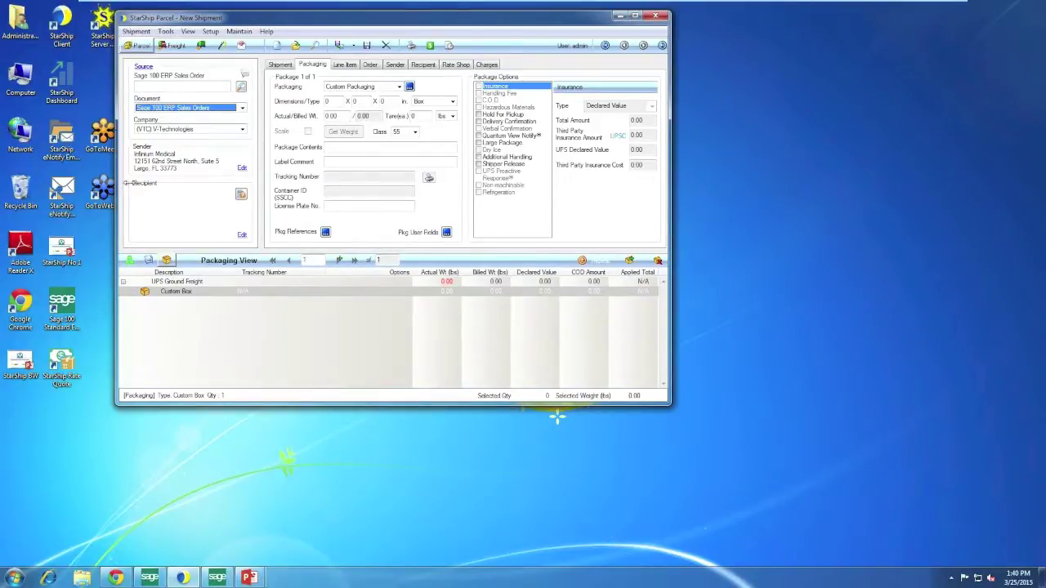
{"action": "left_click", "coordinate": [138, 86]}
{"action": "type", "text": "222"}
{"action": "key", "text": "Return"}
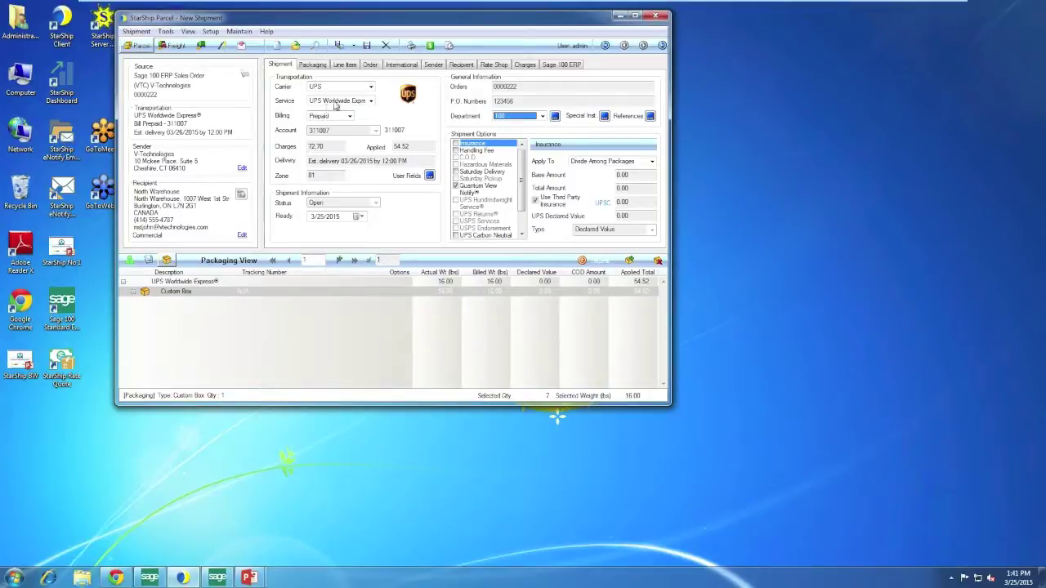
- Choose UPS Worldwide Express from the shipment's available services and expand the Custom Box to show its items
{"action": "left_click", "coordinate": [371, 102]}
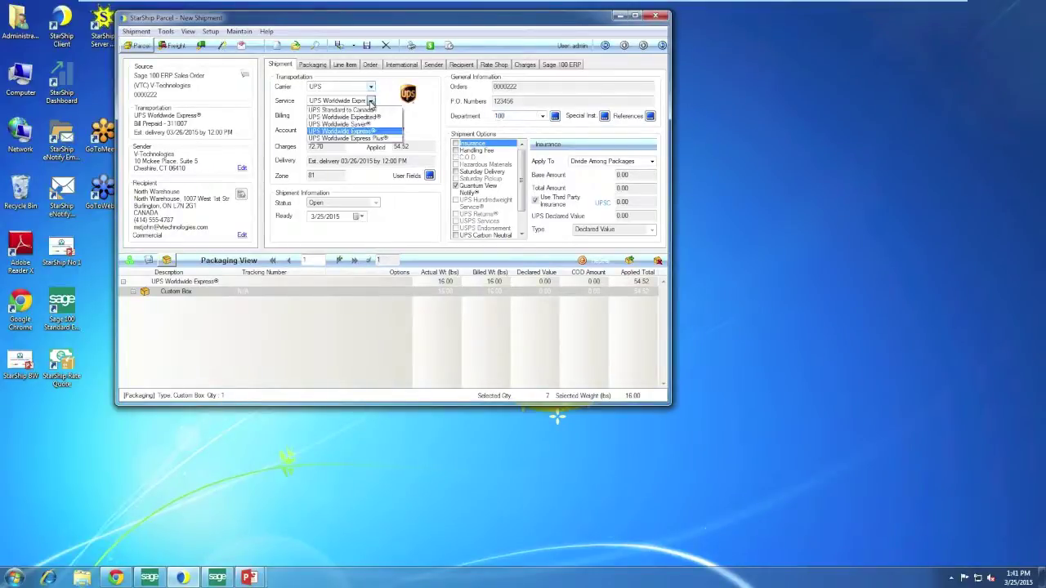
{"action": "left_click", "coordinate": [355, 131]}
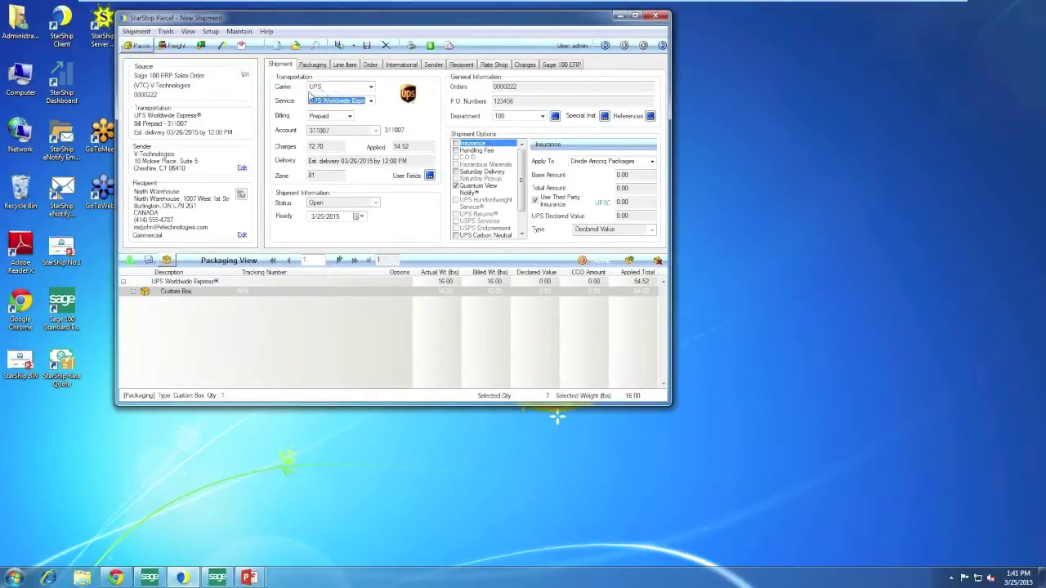
{"action": "right_click", "coordinate": [138, 298]}
{"action": "left_click", "coordinate": [155, 299]}
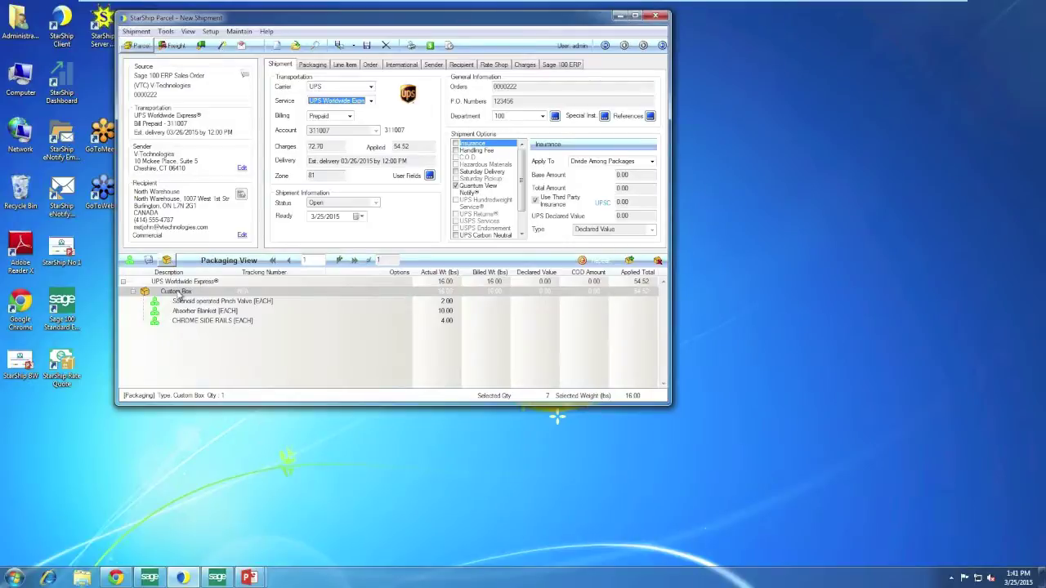
- Change the shipment's package from Custom Packaging to Large Box
{"action": "left_click", "coordinate": [312, 65]}
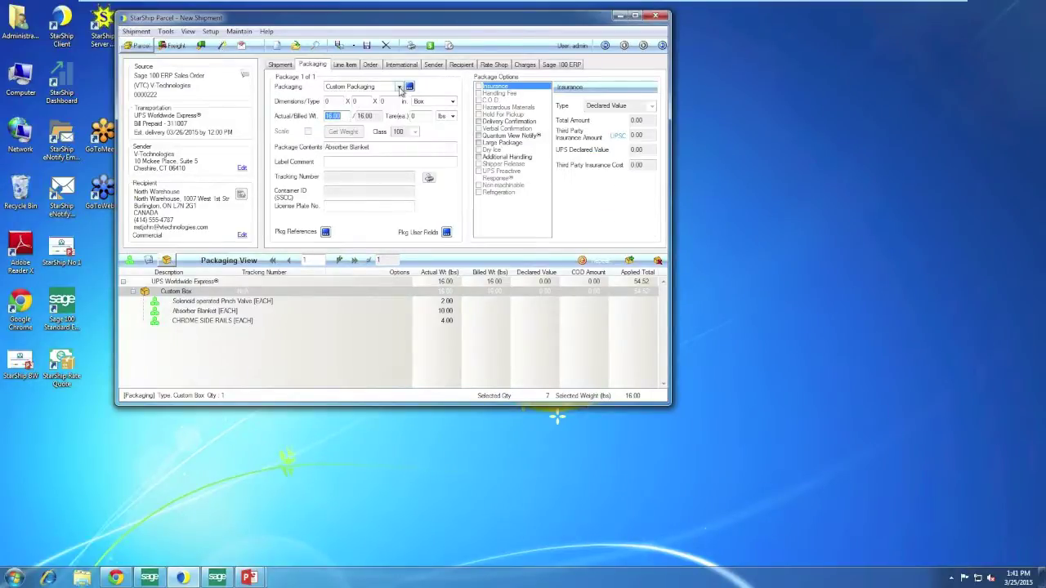
{"action": "left_click", "coordinate": [398, 87]}
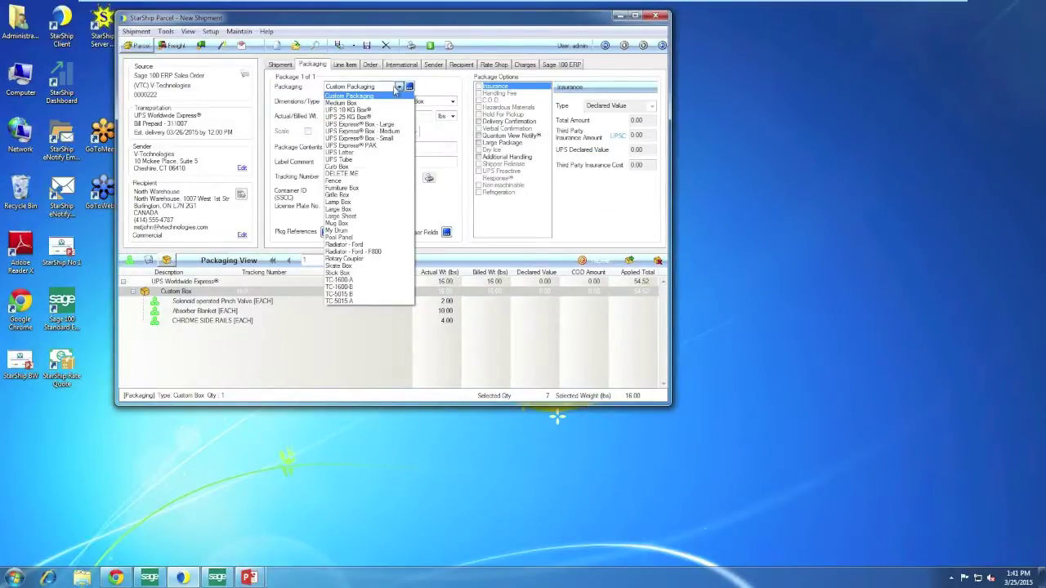
{"action": "left_click", "coordinate": [350, 210]}
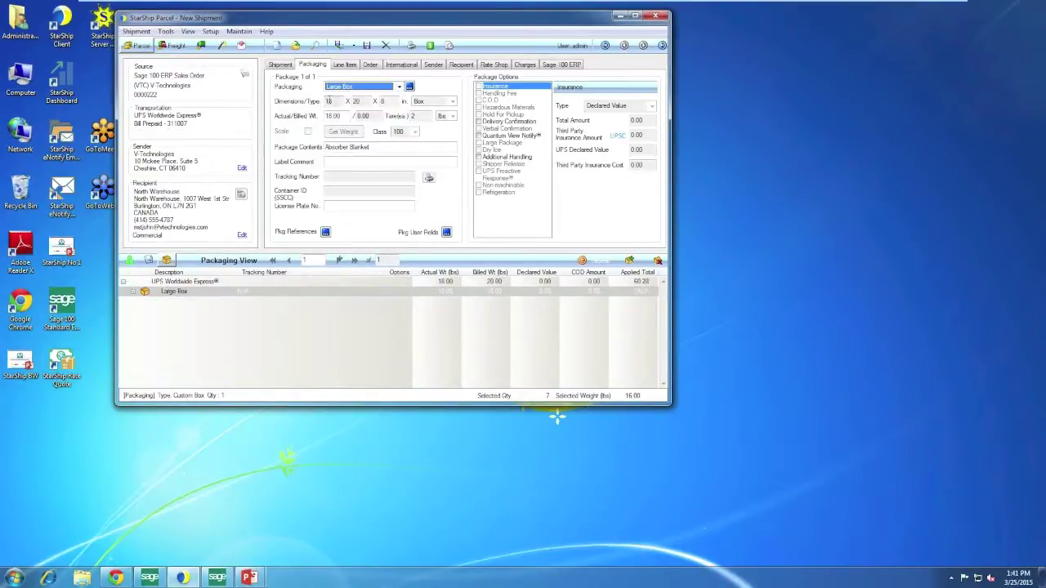
{"action": "key", "text": "Tab"}
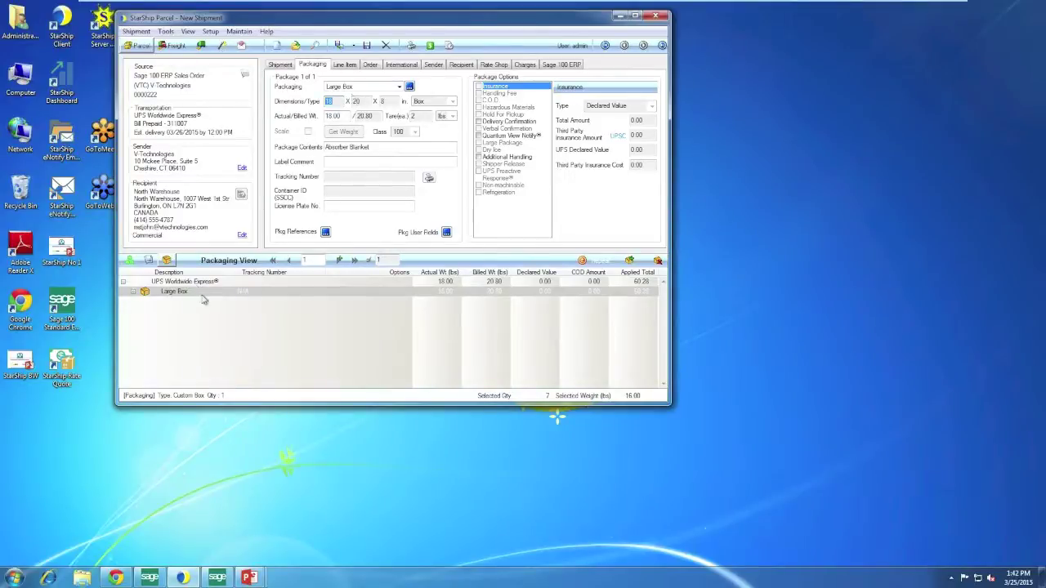
- Examine the Absorber Blanket line's commodity information in the Large Box, including its Schedule B code lookup and certificate of origin, and accept both dialogs
{"action": "right_click", "coordinate": [143, 292]}
{"action": "left_click", "coordinate": [167, 300]}
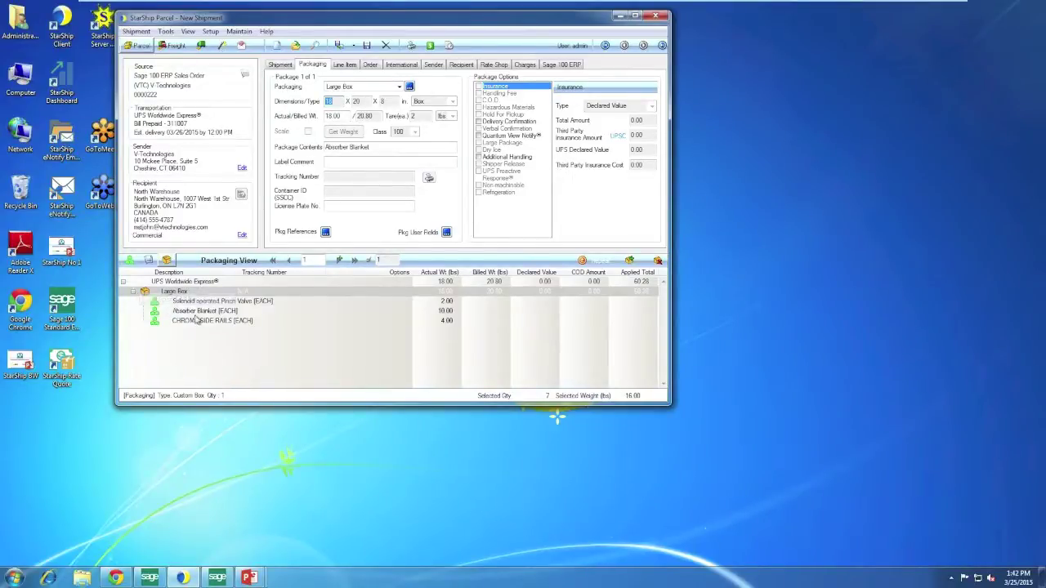
{"action": "left_click", "coordinate": [215, 314]}
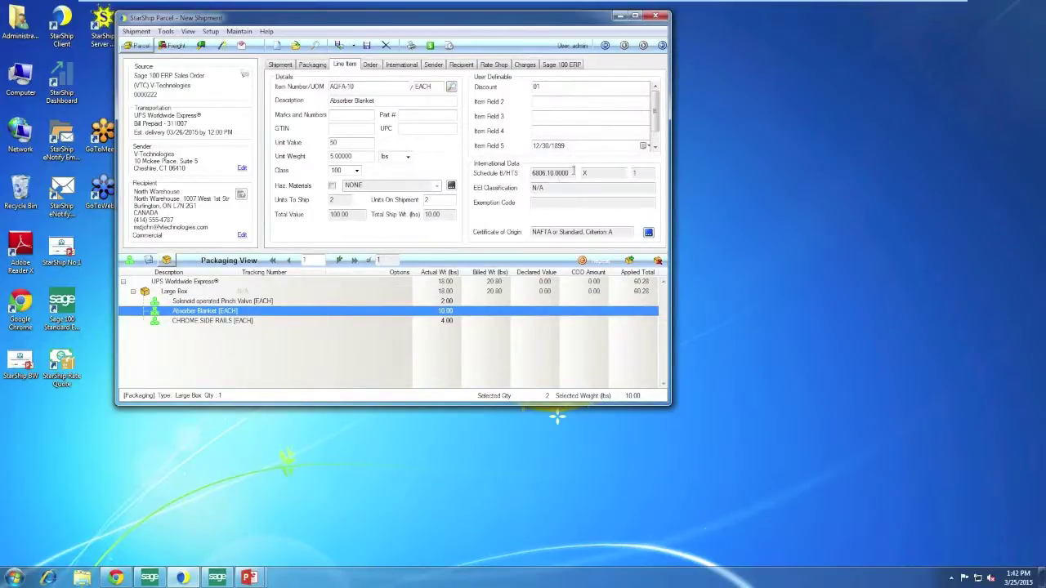
{"action": "left_click", "coordinate": [649, 234]}
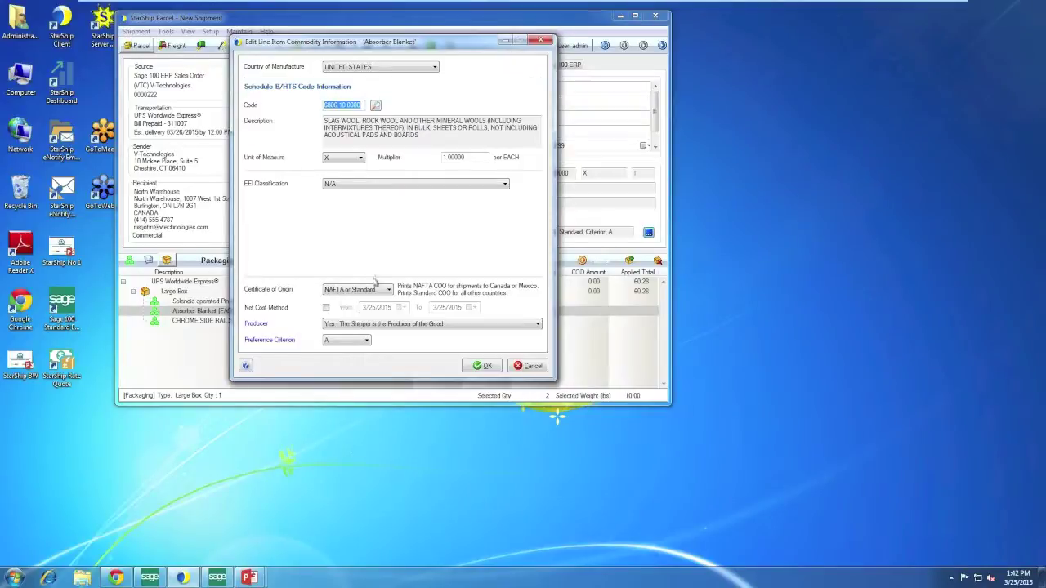
{"action": "left_click", "coordinate": [376, 106]}
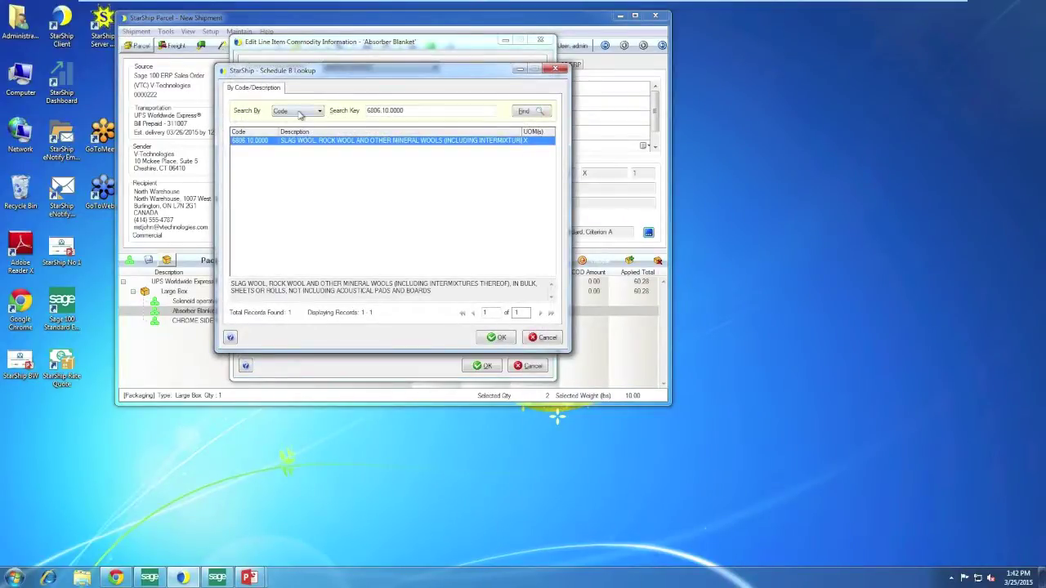
{"action": "left_click", "coordinate": [301, 115]}
{"action": "left_click", "coordinate": [309, 104]}
{"action": "left_click", "coordinate": [499, 337]}
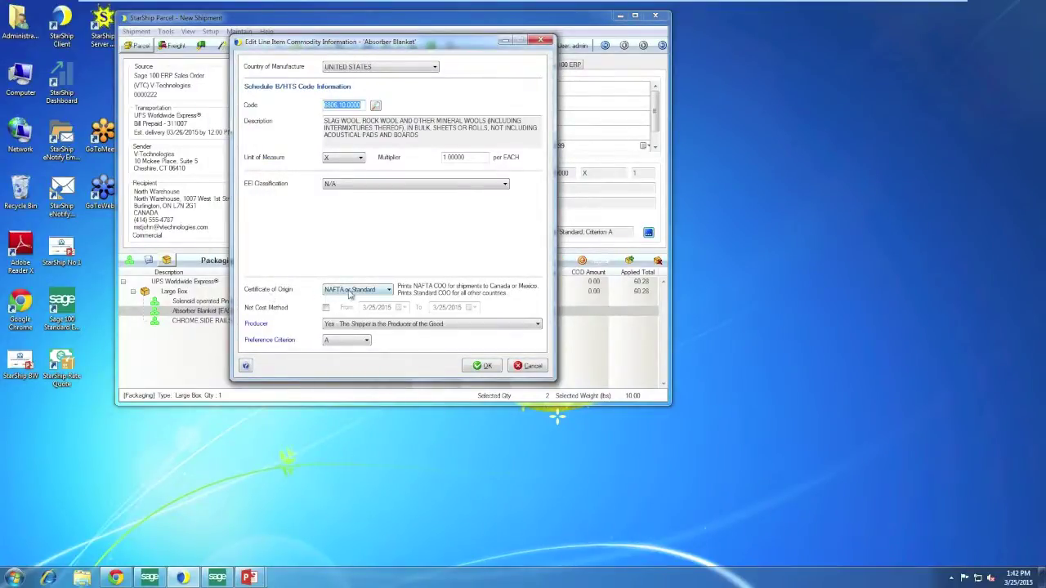
{"action": "left_click", "coordinate": [484, 365]}
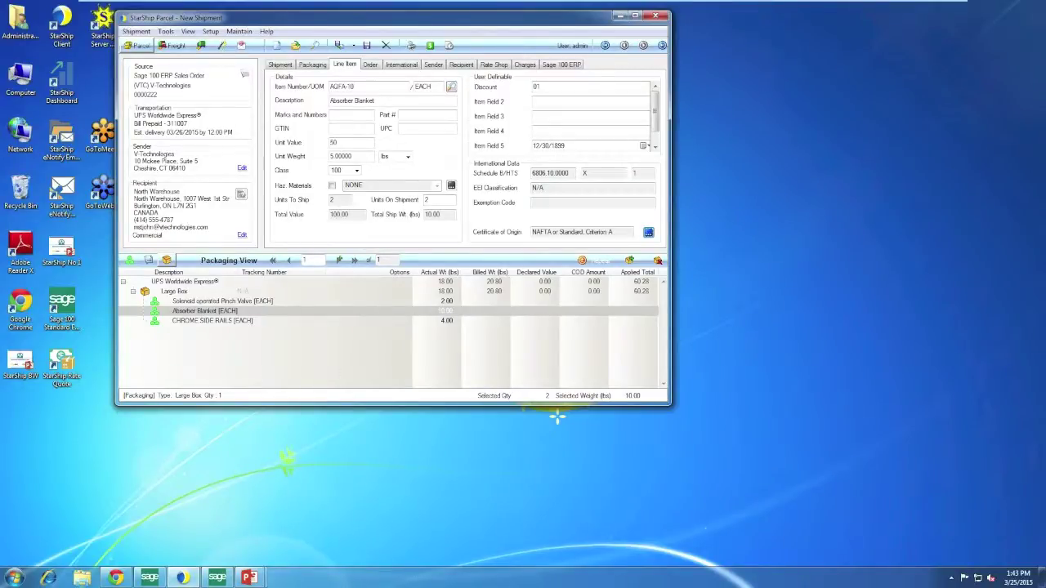
- Examine the shipment's international details and the broker choices
{"action": "left_click", "coordinate": [408, 64]}
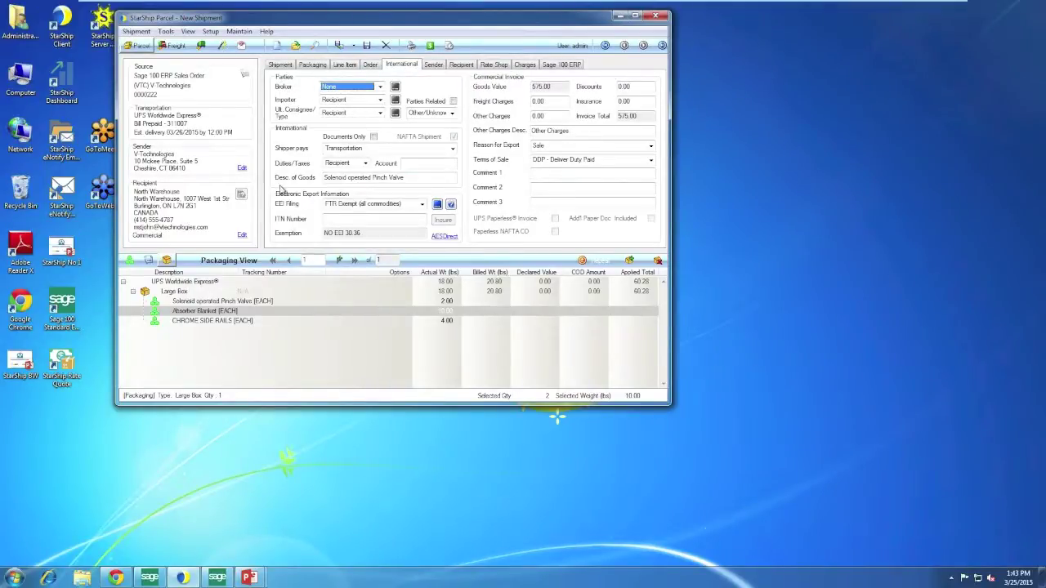
{"action": "left_click", "coordinate": [341, 89]}
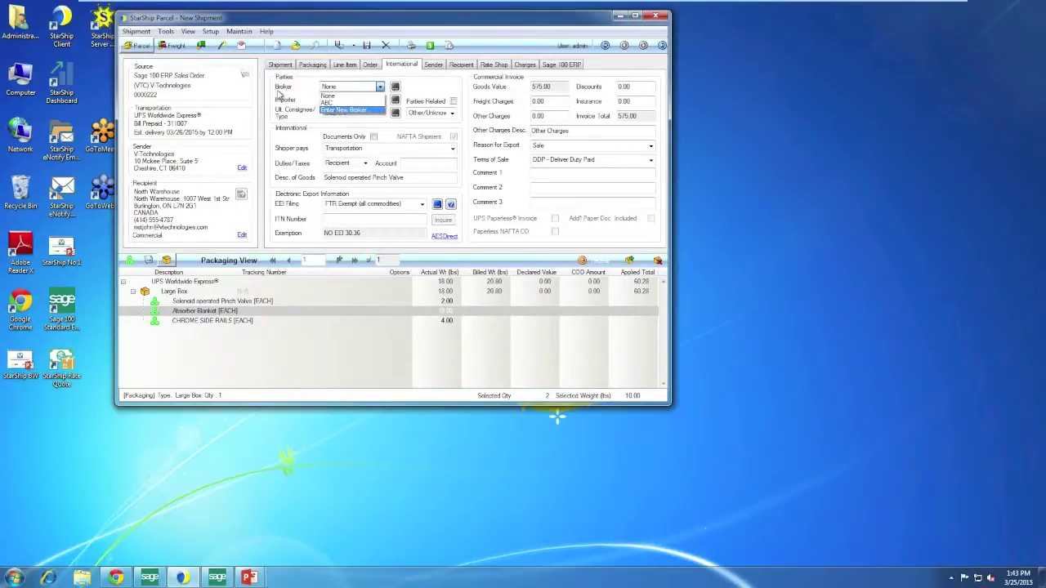
{"action": "left_click", "coordinate": [279, 97]}
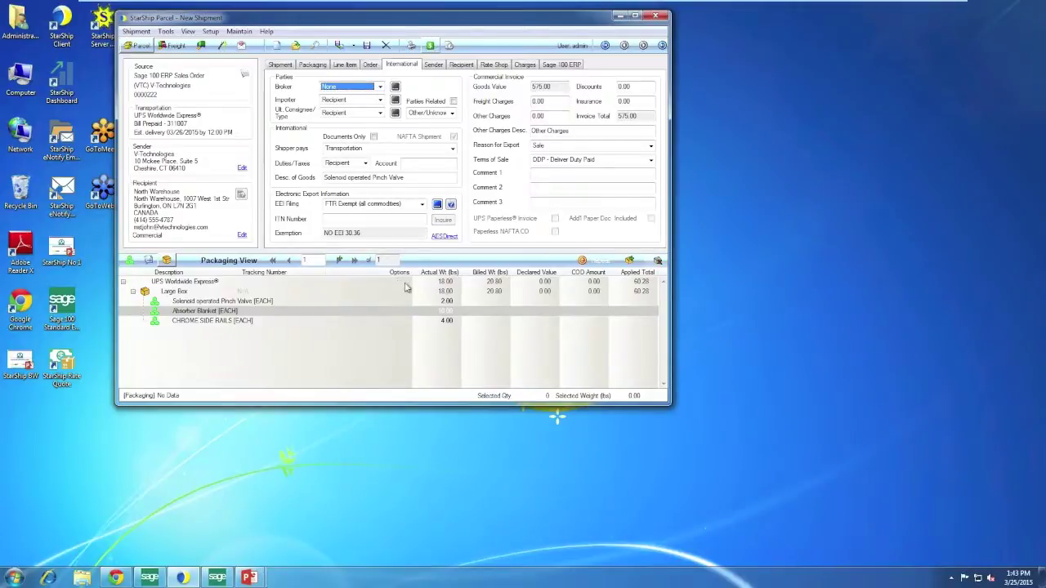
- Rate shop the shipment with the Parcel Carriers scenario, compare another rate type with Contract charges, and expand the FedEx Ground charge breakdown
{"action": "left_click", "coordinate": [431, 45]}
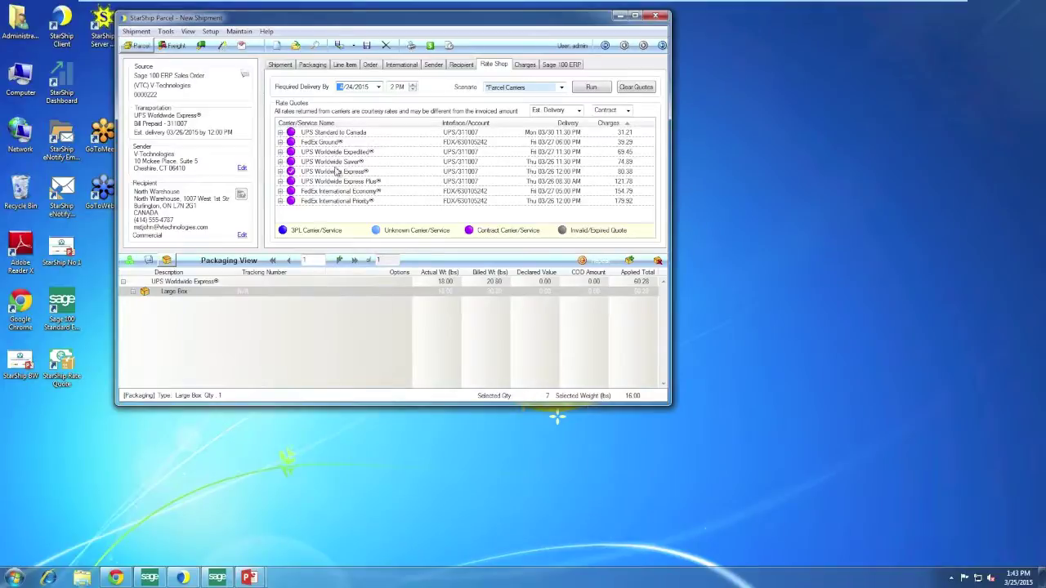
{"action": "left_click", "coordinate": [606, 111]}
{"action": "left_click", "coordinate": [610, 125]}
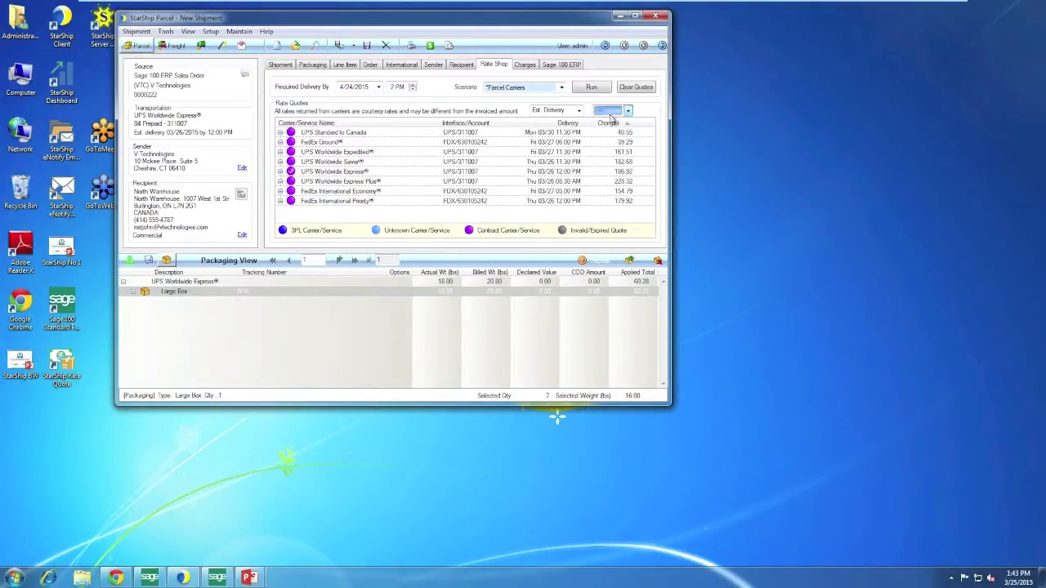
{"action": "left_click", "coordinate": [609, 111]}
{"action": "left_click", "coordinate": [615, 131]}
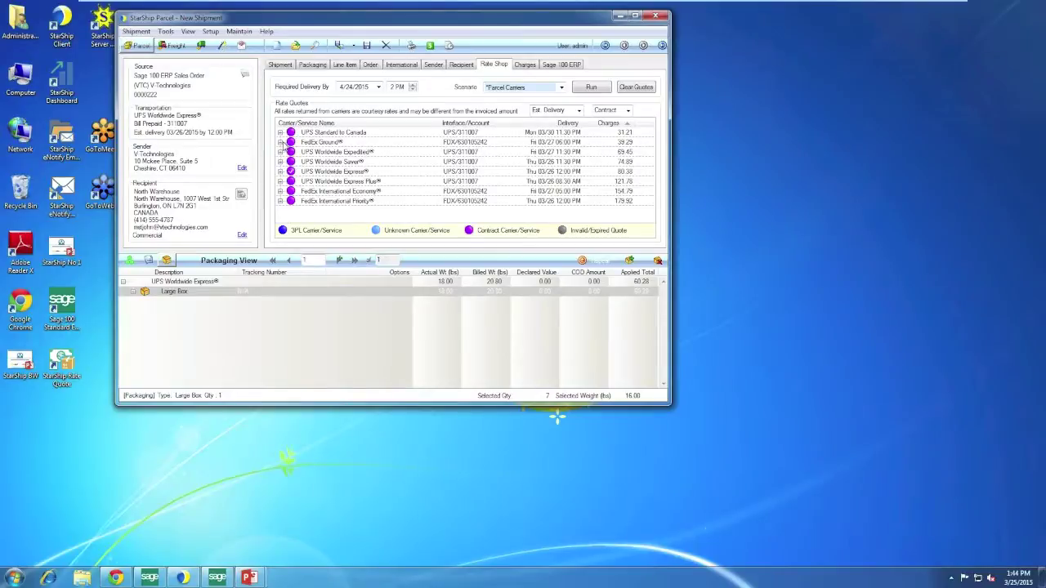
{"action": "left_click", "coordinate": [281, 143]}
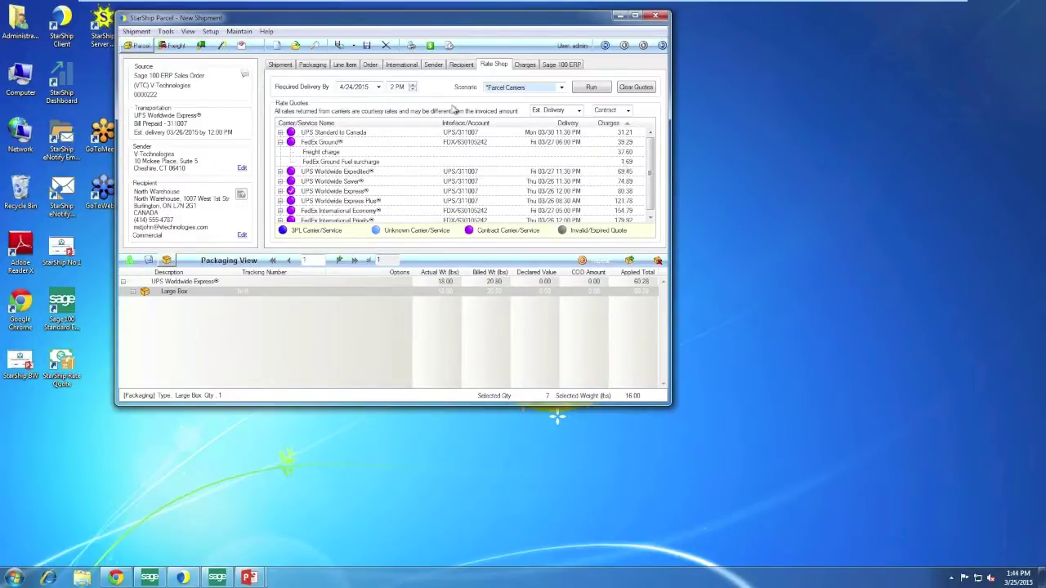
- Examine the single package's charges and the applied freight rule behind the total applied freight, then dismiss the rule details
{"action": "left_click", "coordinate": [524, 64]}
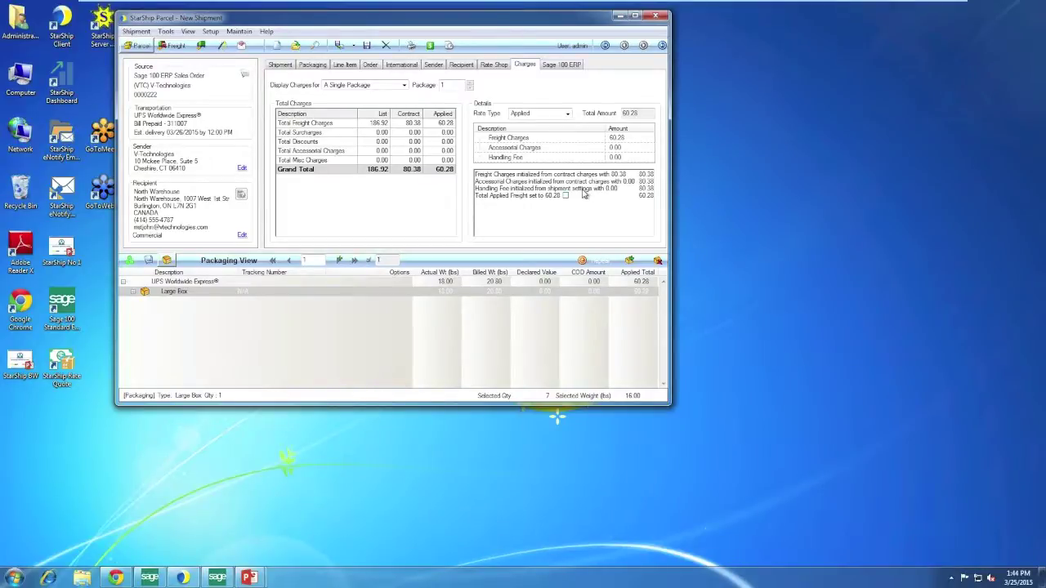
{"action": "left_click", "coordinate": [564, 196]}
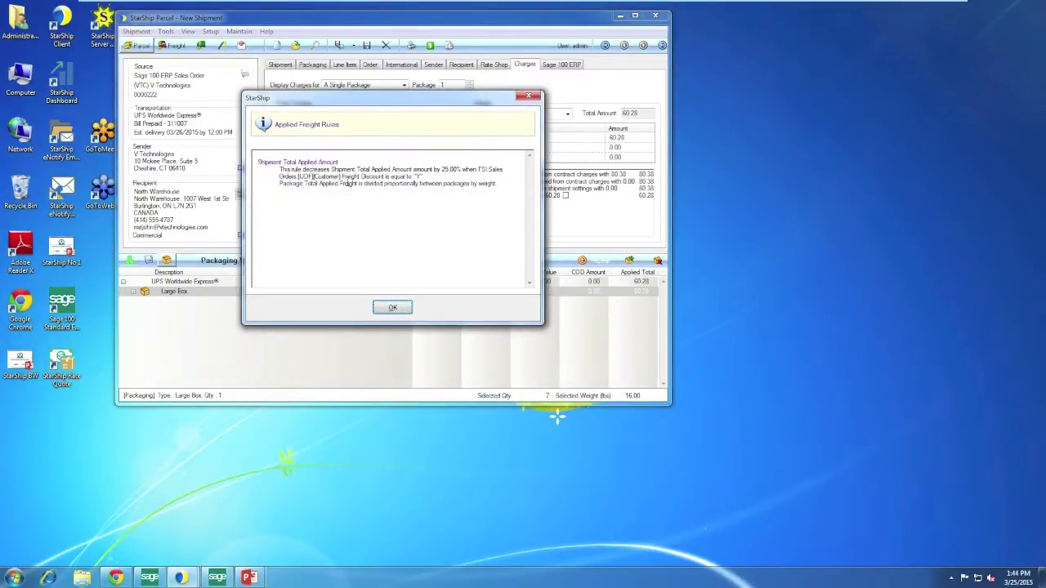
{"action": "left_click_drag", "start_coordinate": [341, 177], "coordinate": [410, 176]}
{"action": "left_click", "coordinate": [393, 308]}
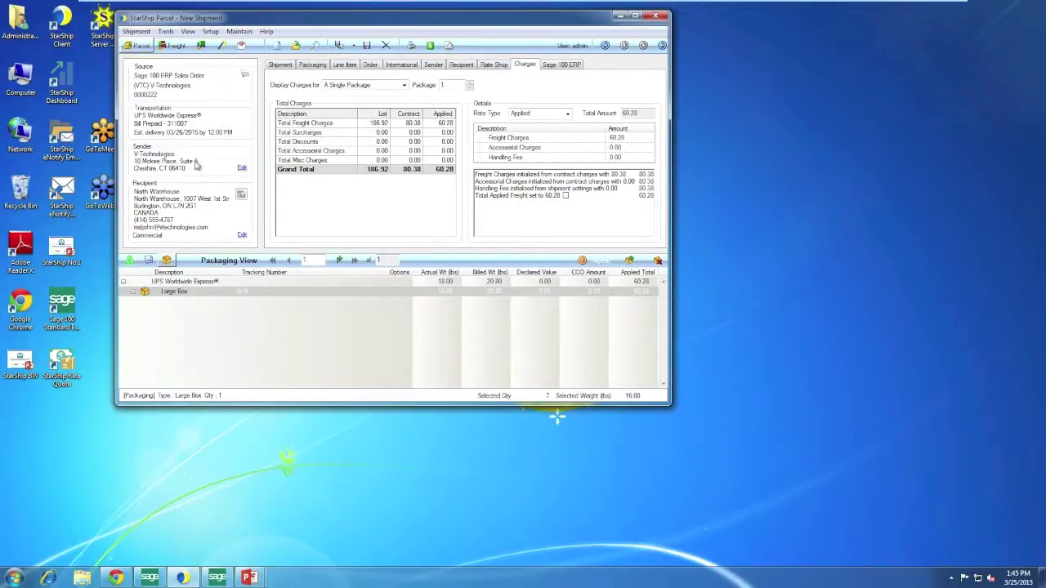
- Process the UPS Worldwide Express shipment, review the enlarged shipping label and package packing list, and close the preview
{"action": "left_click", "coordinate": [338, 46]}
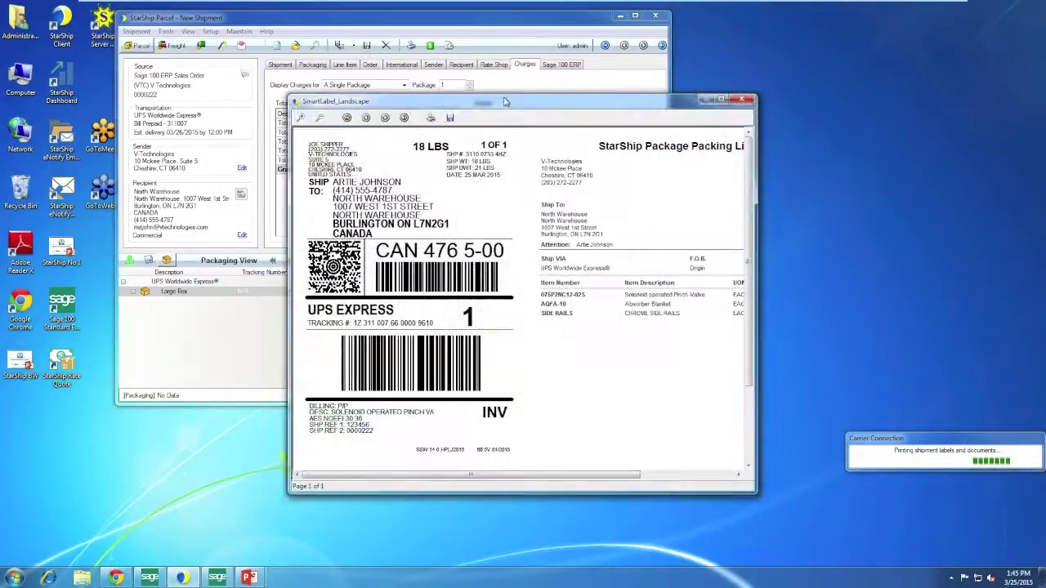
{"action": "left_click_drag", "start_coordinate": [506, 102], "coordinate": [375, 52]}
{"action": "left_click_drag", "start_coordinate": [626, 438], "coordinate": [791, 446]}
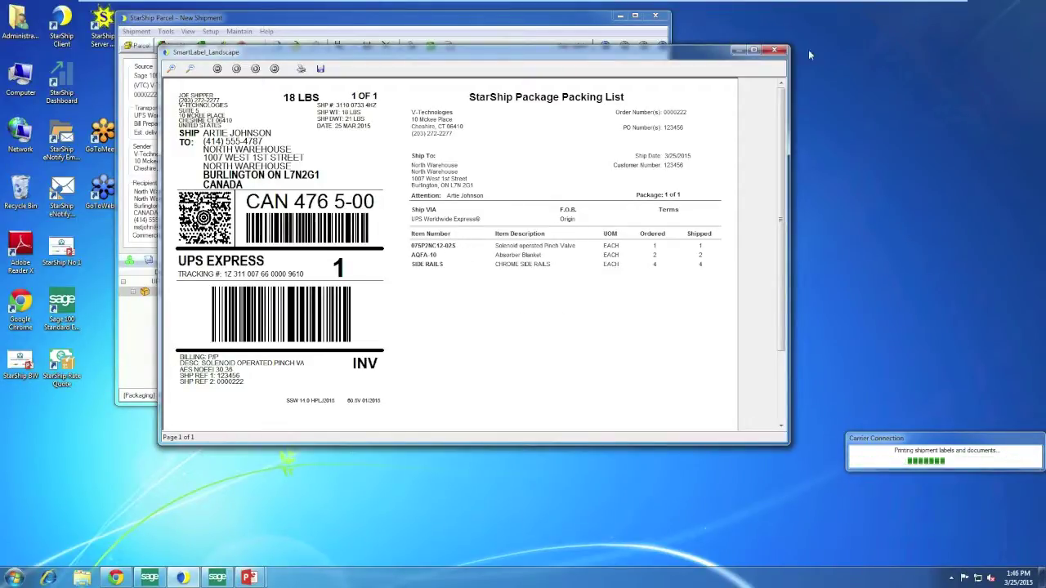
{"action": "left_click", "coordinate": [774, 49]}
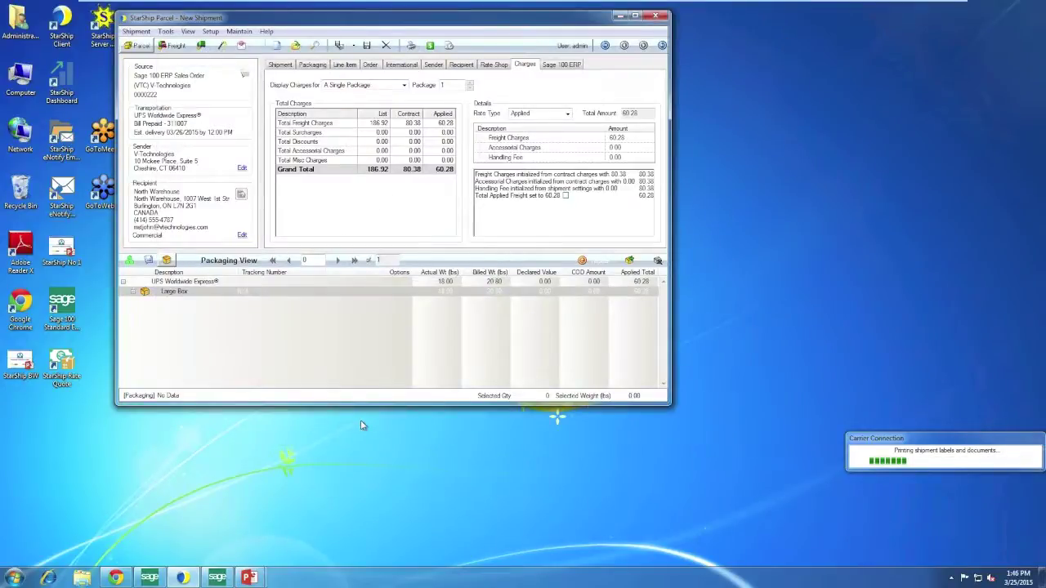
- Review the full NAFTA Certificate of Origin in an enlarged preview, then close it
{"action": "left_click_drag", "start_coordinate": [426, 96], "coordinate": [329, 32]}
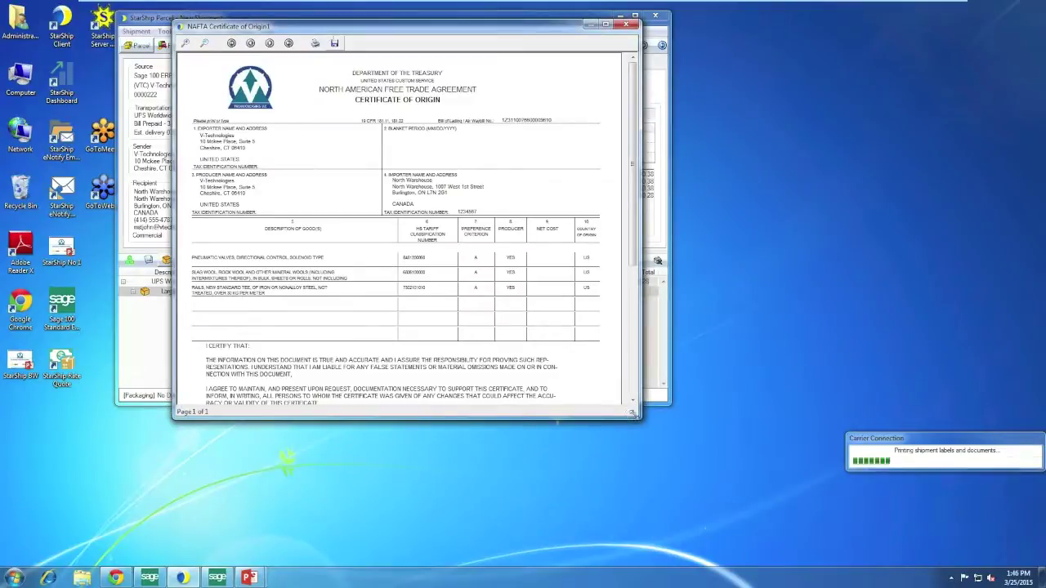
{"action": "left_click_drag", "start_coordinate": [638, 427], "coordinate": [705, 561]}
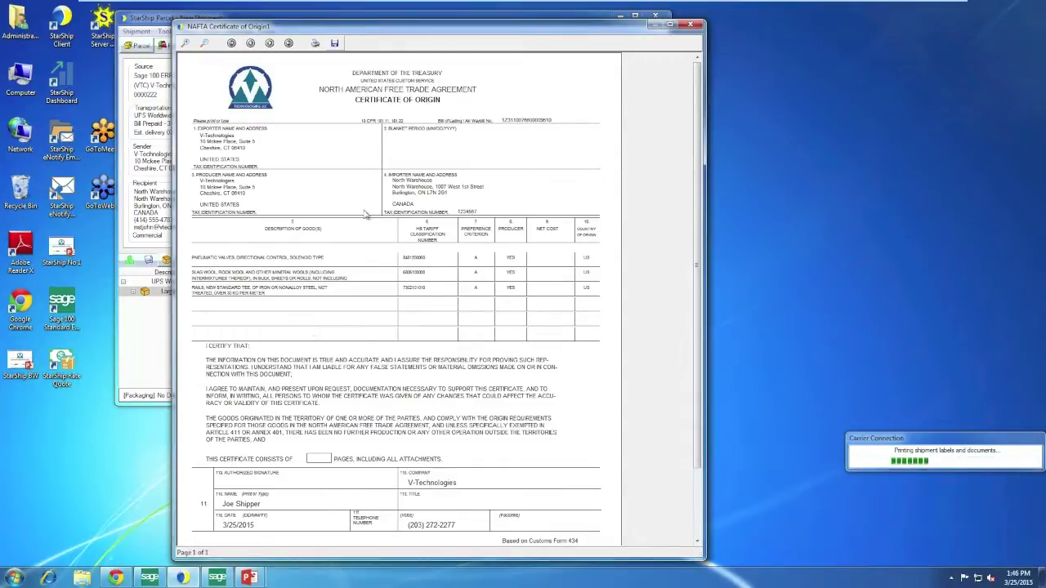
{"action": "left_click", "coordinate": [694, 26]}
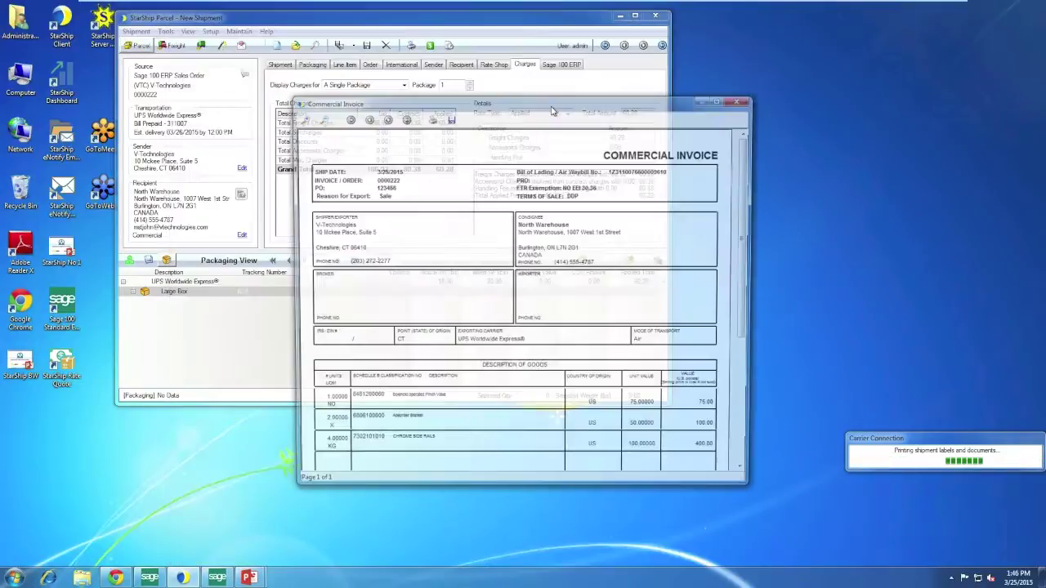
- Review the Commercial Invoice in an enlarged preview down to its totals, then close it
{"action": "left_click_drag", "start_coordinate": [552, 110], "coordinate": [378, 65]}
{"action": "left_click_drag", "start_coordinate": [578, 448], "coordinate": [624, 562]}
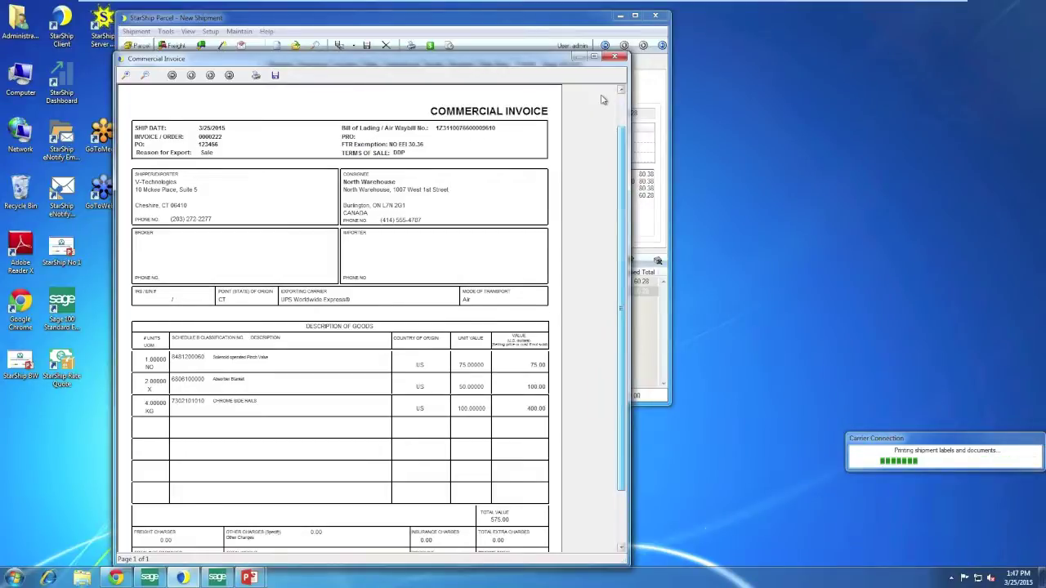
{"action": "scroll", "coordinate": [622, 319], "scroll_direction": "down", "scroll_amount": 2}
{"action": "left_click", "coordinate": [614, 58]}
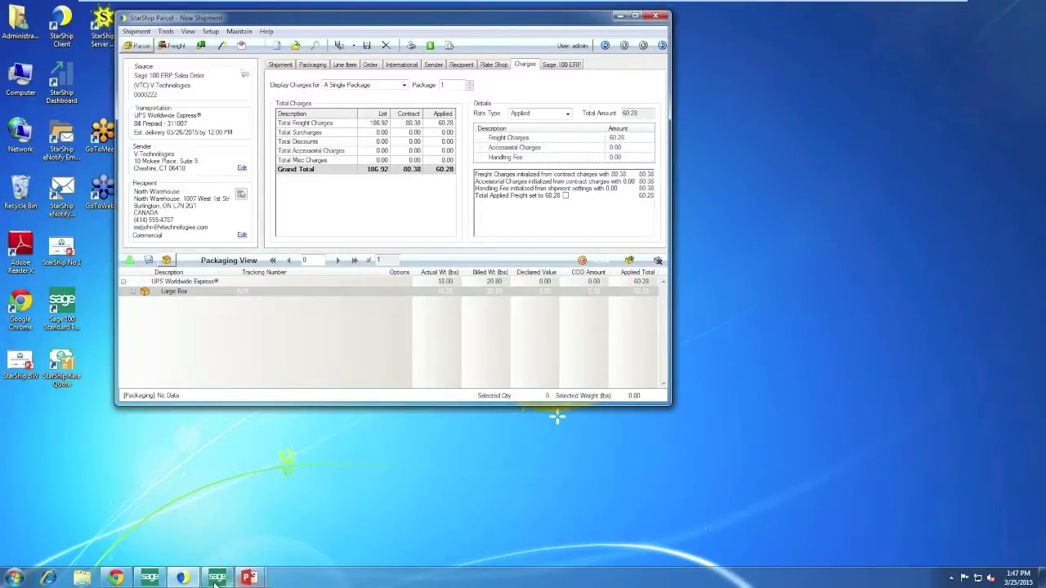
- Switch to Sage 100 ERP, open the last invoice in S/O Invoice Data Entry, and check its header and tracking information
{"action": "left_click", "coordinate": [148, 578]}
{"action": "left_click", "coordinate": [363, 42]}
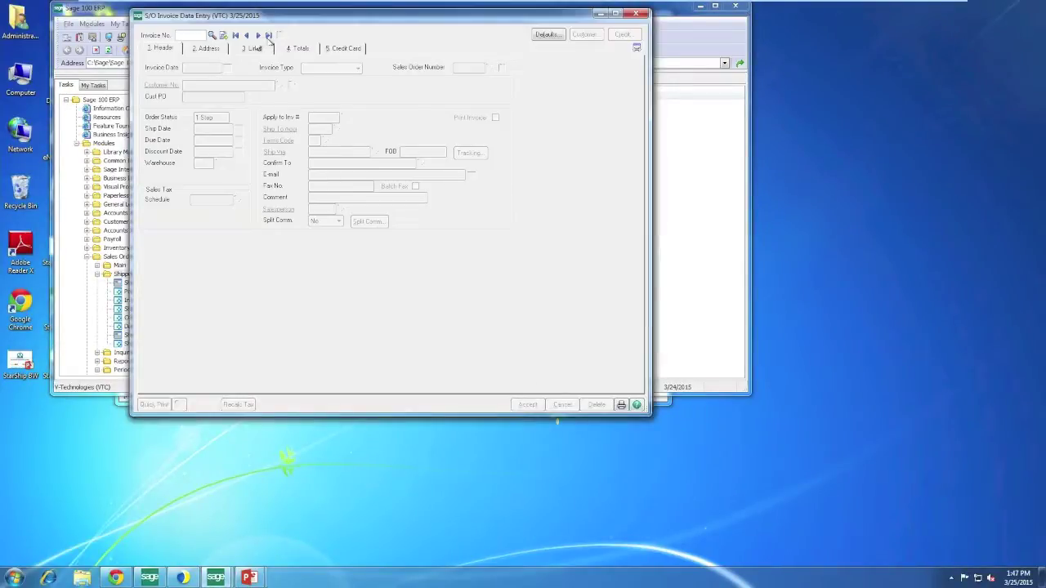
{"action": "left_click", "coordinate": [269, 36]}
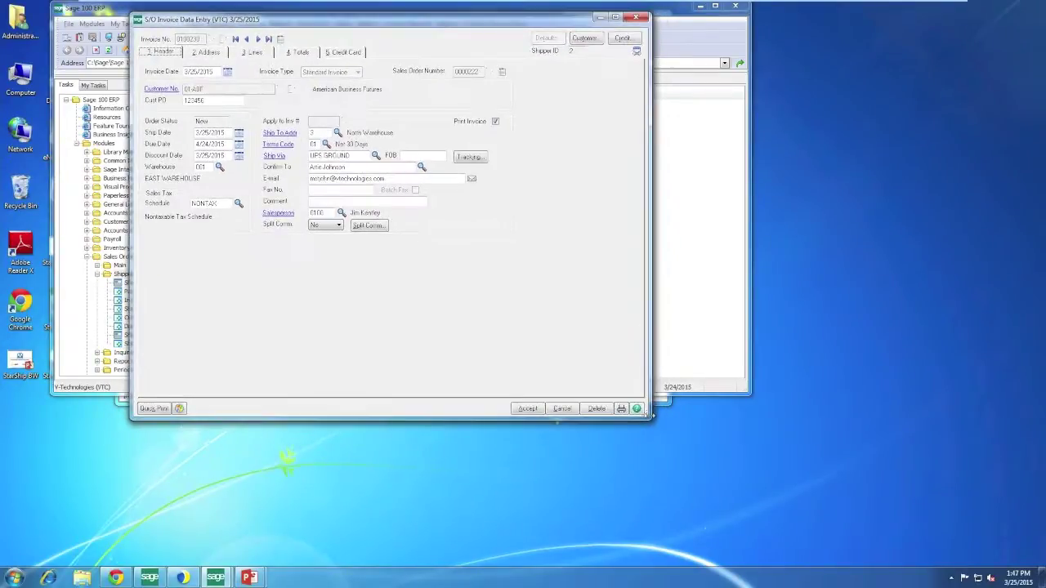
{"action": "left_click_drag", "start_coordinate": [650, 419], "coordinate": [686, 496]}
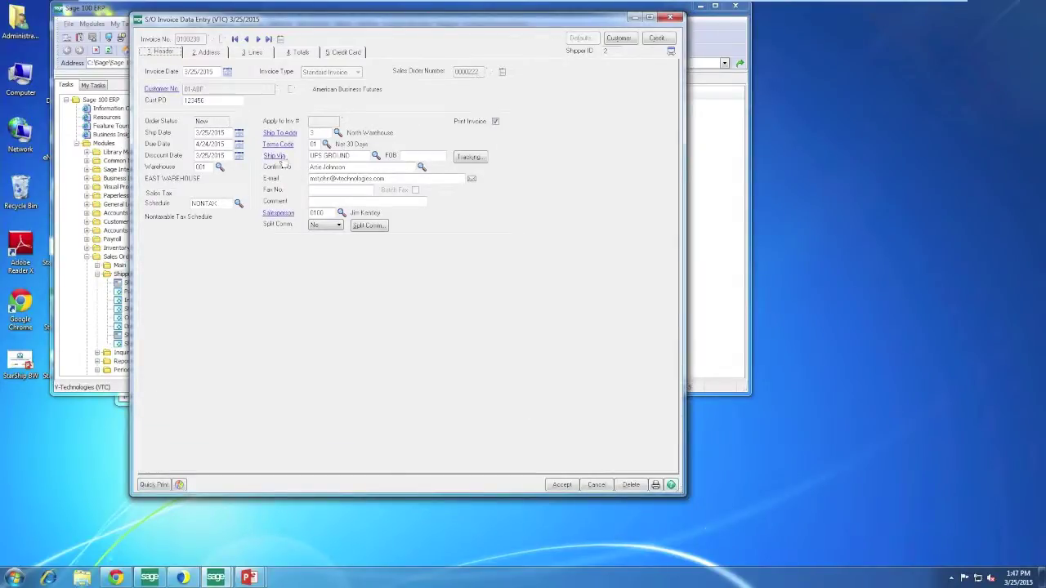
{"action": "left_click", "coordinate": [472, 160]}
- Examine the ship weight and freight amount in the invoice's totals
{"action": "left_click", "coordinate": [299, 53]}
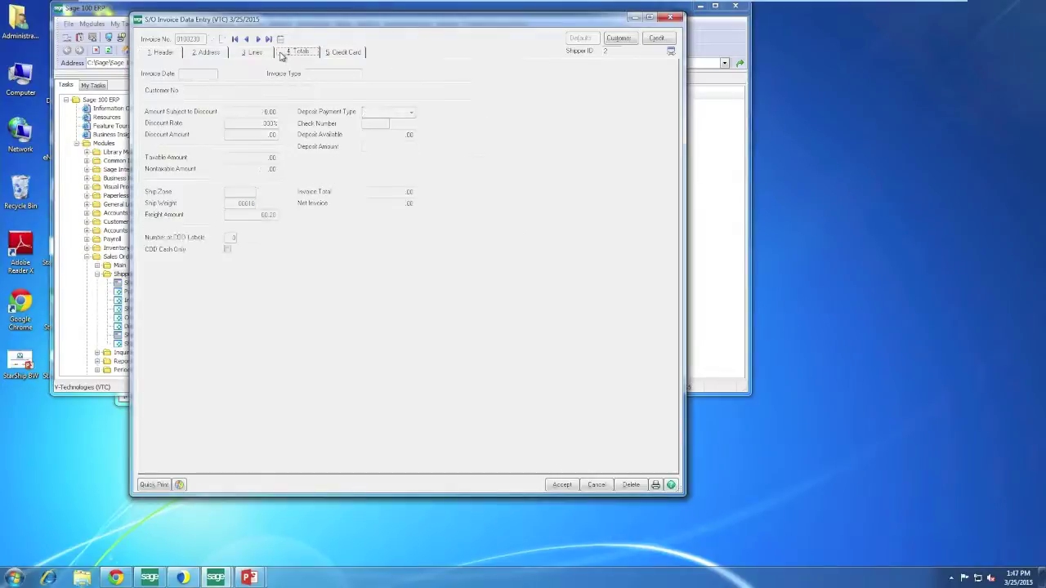
{"action": "left_click", "coordinate": [242, 203]}
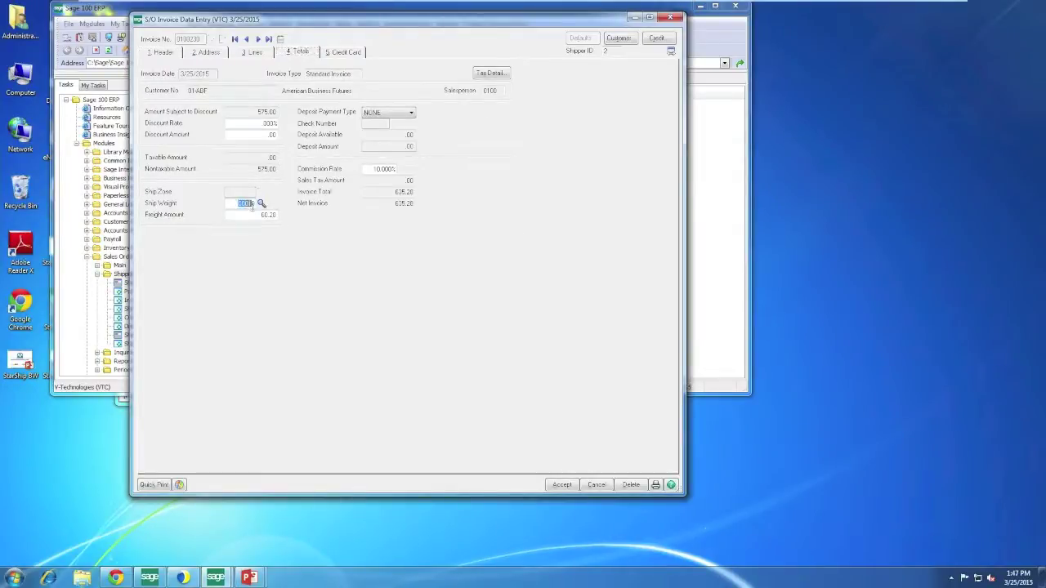
{"action": "left_click", "coordinate": [254, 214]}
{"action": "left_click_drag", "start_coordinate": [254, 214], "coordinate": [286, 219]}
- Switch to the eNotify Email Viewer in Chrome, enlarge its window, reload it, and log on with the saved credentials
{"action": "left_click", "coordinate": [185, 578]}
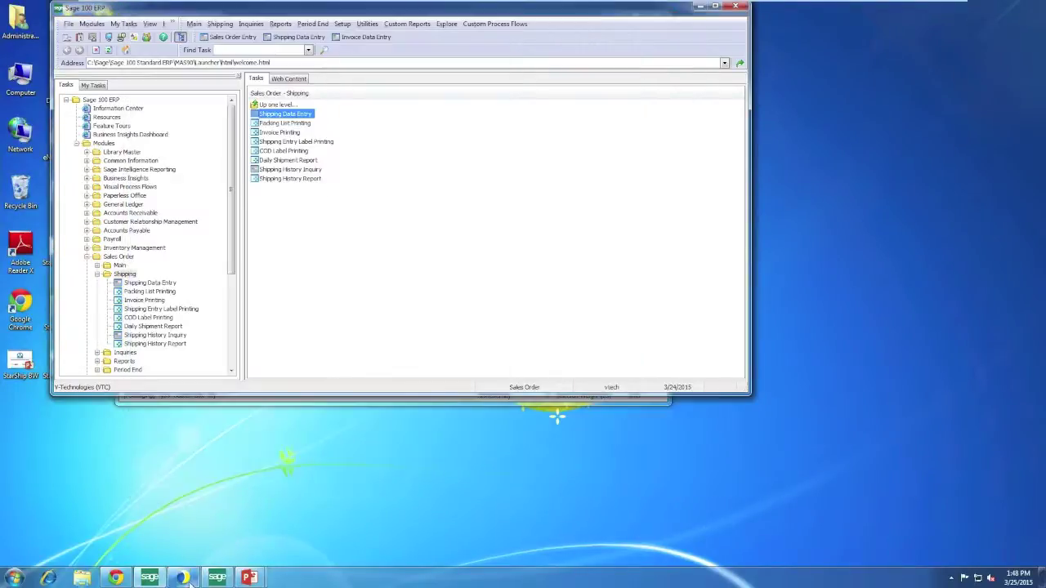
{"action": "left_click", "coordinate": [115, 578]}
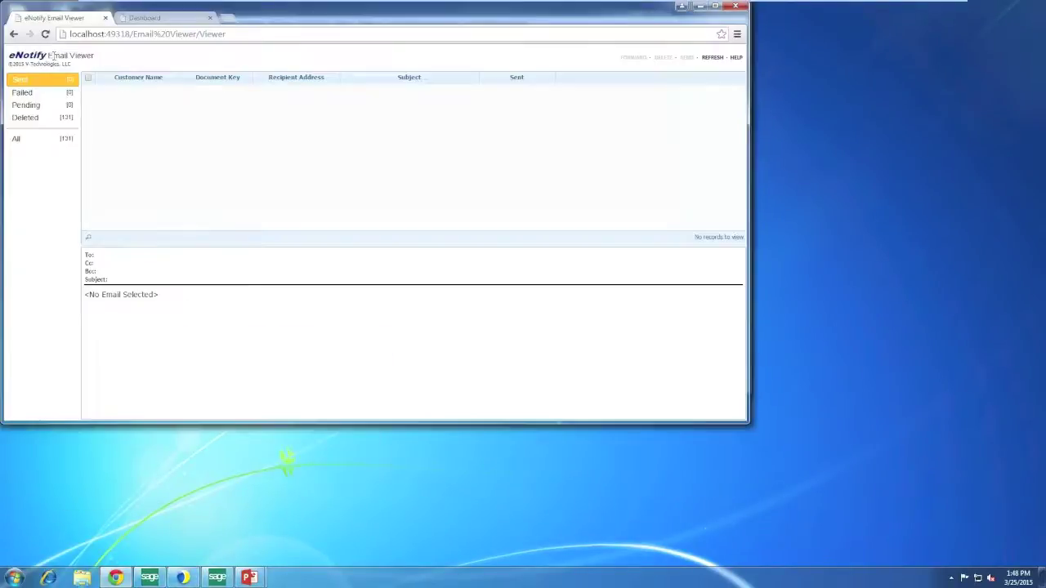
{"action": "left_click_drag", "start_coordinate": [272, 13], "coordinate": [314, 25]}
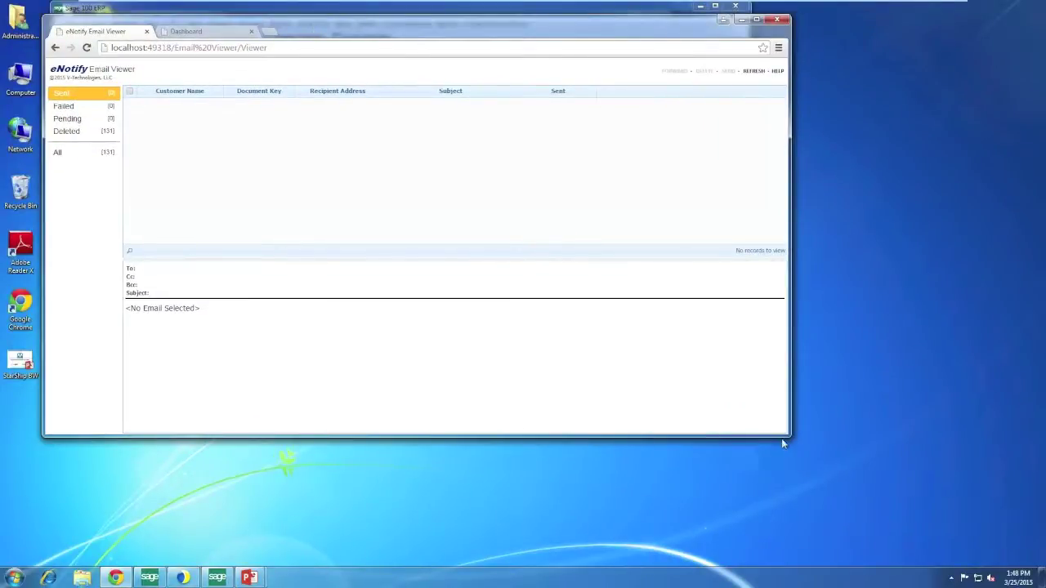
{"action": "left_click_drag", "start_coordinate": [790, 434], "coordinate": [815, 499]}
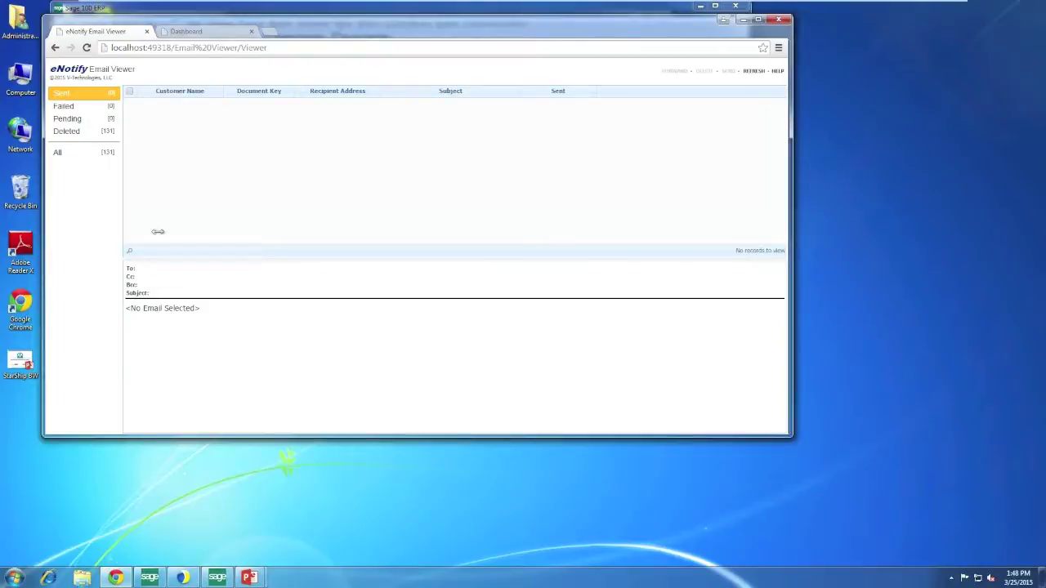
{"action": "left_click", "coordinate": [86, 47]}
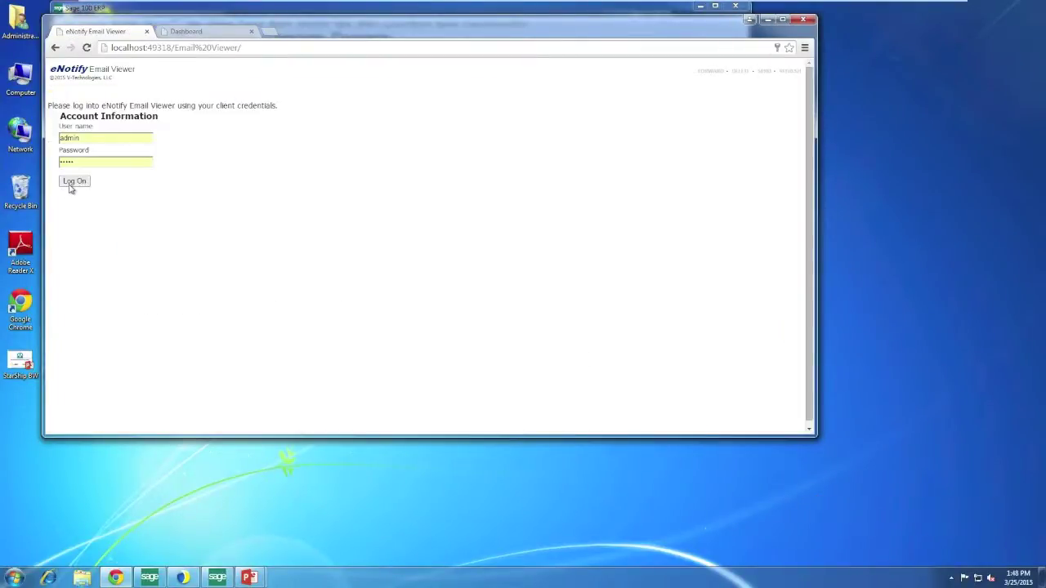
{"action": "left_click", "coordinate": [71, 185]}
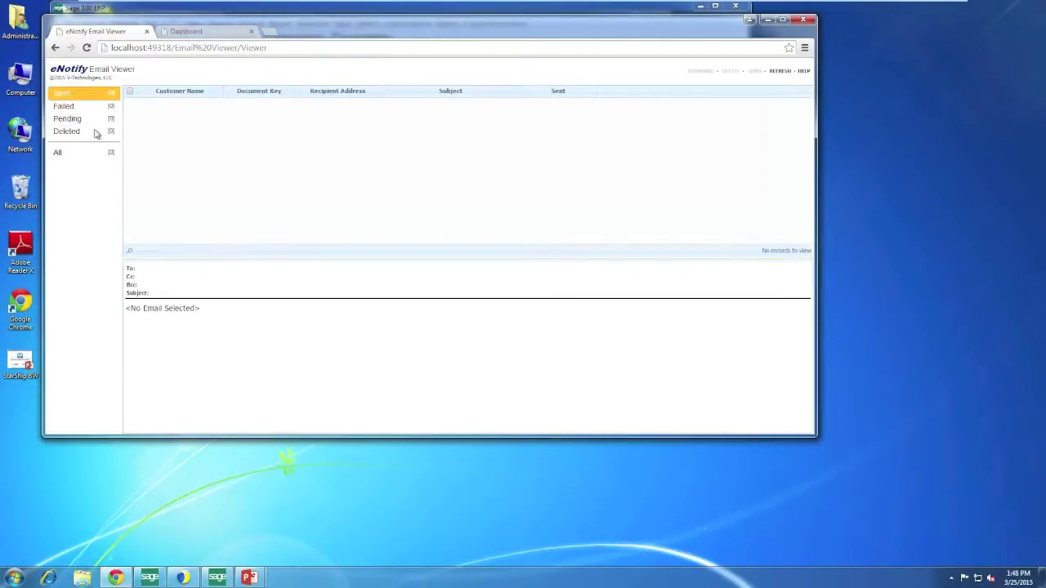
- Open the pending ship notification for North Warehouse and enlarge the message preview and browser window
{"action": "left_click", "coordinate": [68, 119]}
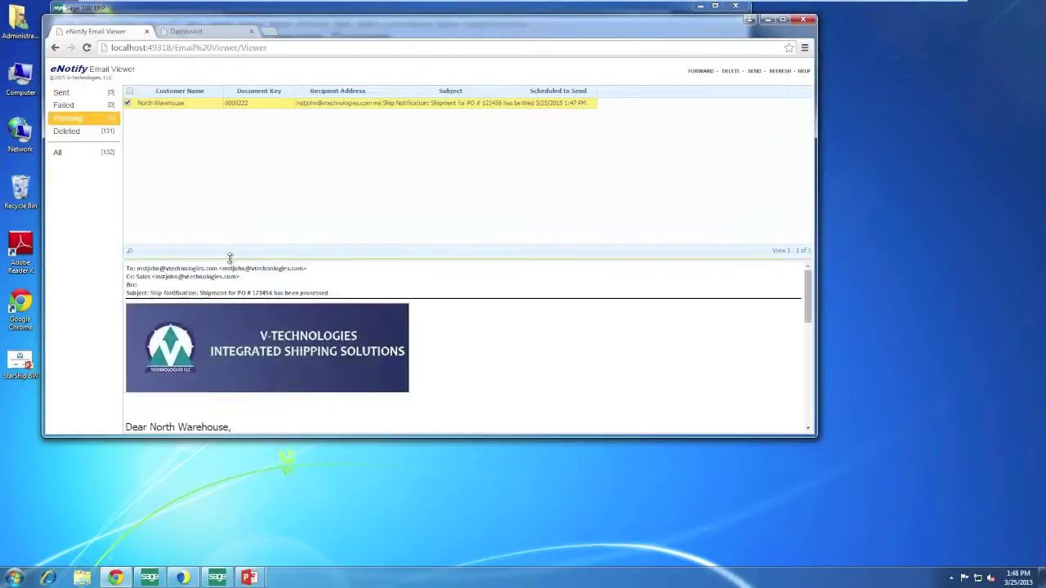
{"action": "left_click_drag", "start_coordinate": [230, 257], "coordinate": [222, 107]}
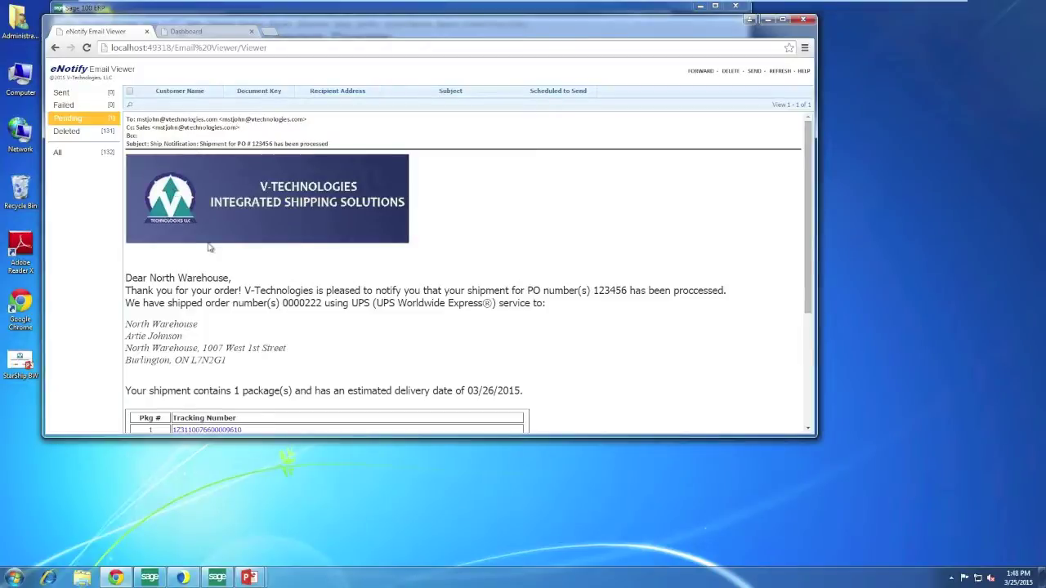
{"action": "left_click_drag", "start_coordinate": [296, 23], "coordinate": [280, 18]}
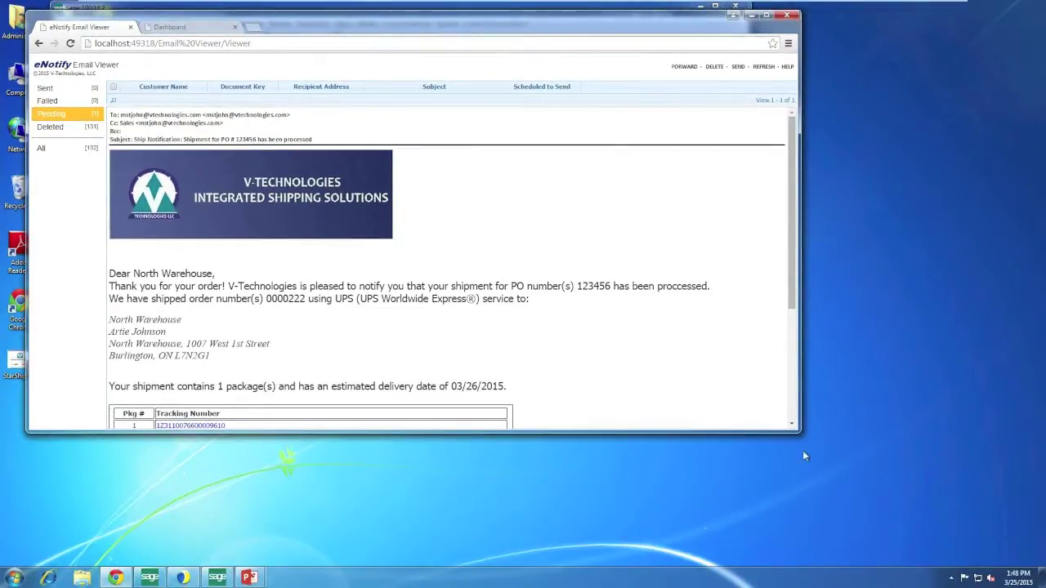
{"action": "left_click_drag", "start_coordinate": [799, 432], "coordinate": [798, 475]}
{"action": "left_click_drag", "start_coordinate": [802, 524], "coordinate": [807, 557]}
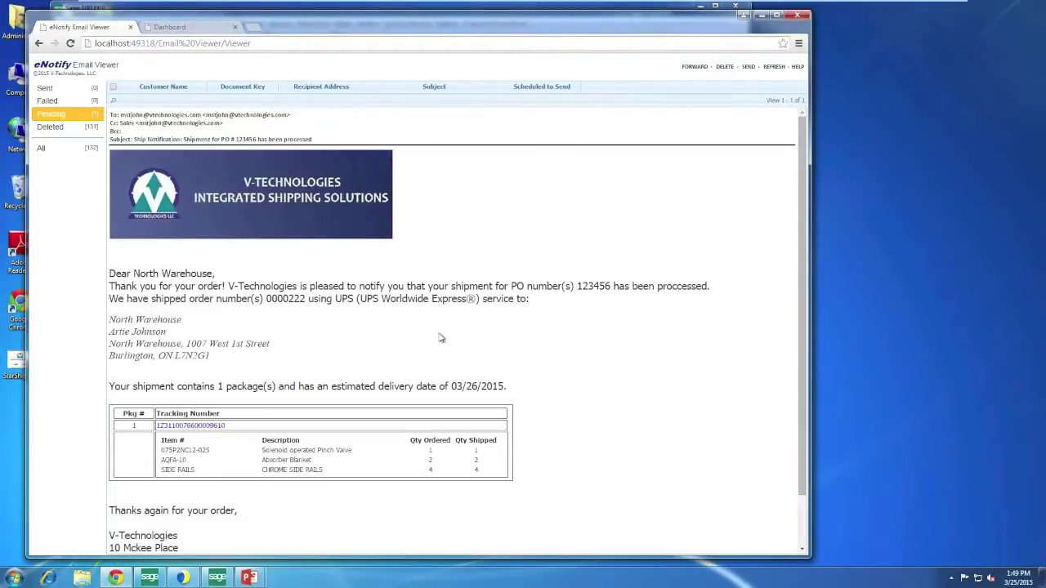
- Read through the ship notification, highlighting the purchase order number and the shipped order number
{"action": "scroll", "coordinate": [509, 275], "scroll_direction": "down", "scroll_amount": 1}
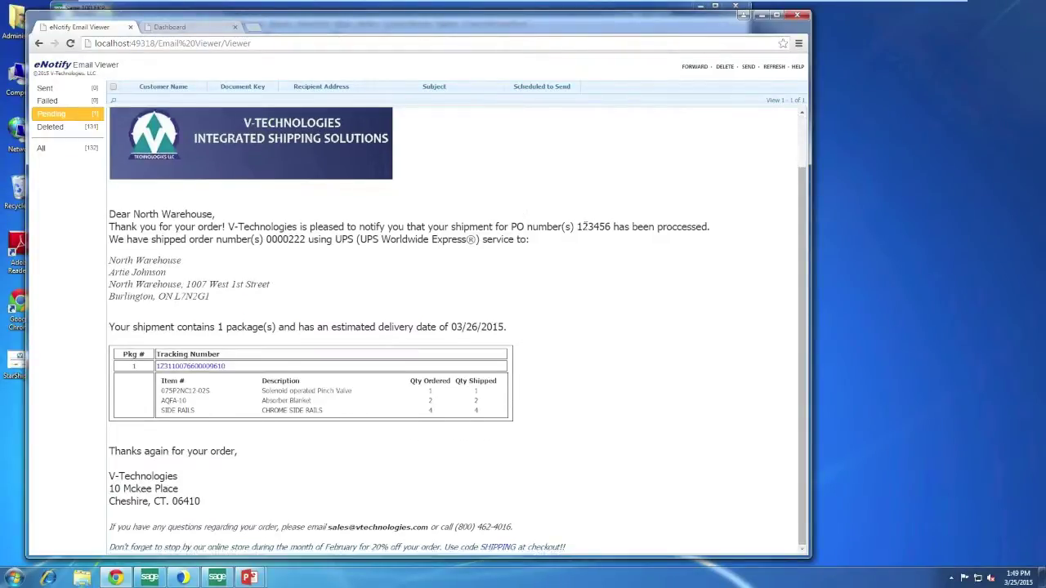
{"action": "left_click_drag", "start_coordinate": [606, 227], "coordinate": [511, 228]}
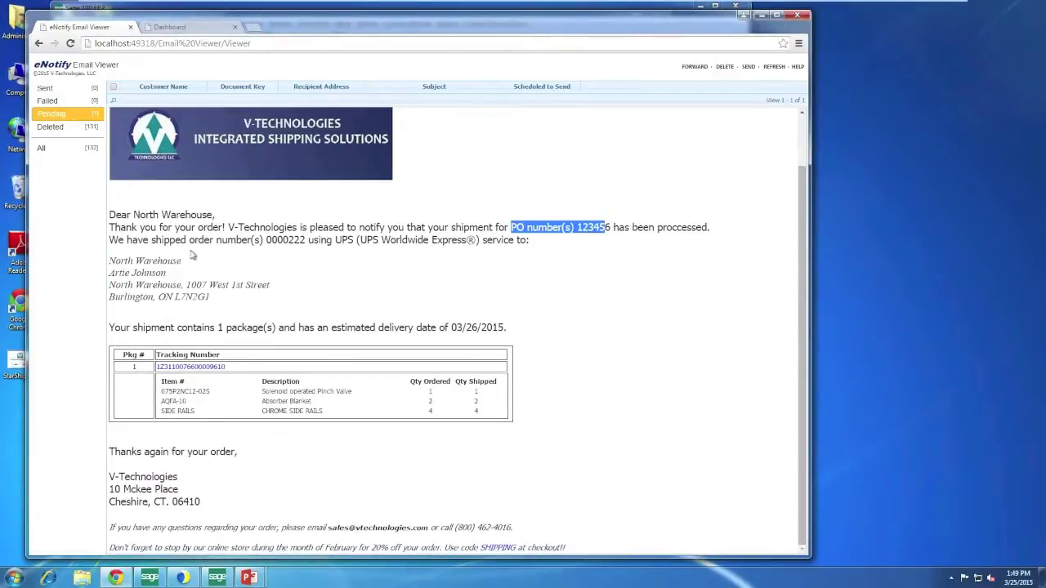
{"action": "left_click_drag", "start_coordinate": [155, 240], "coordinate": [308, 239]}
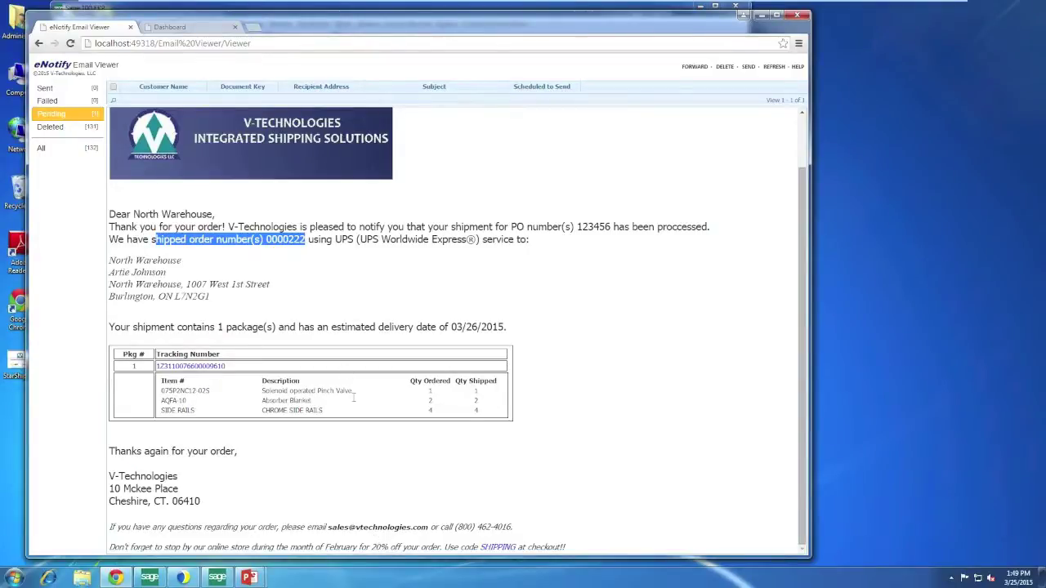
{"action": "scroll", "coordinate": [351, 383], "scroll_direction": "up", "scroll_amount": 1}
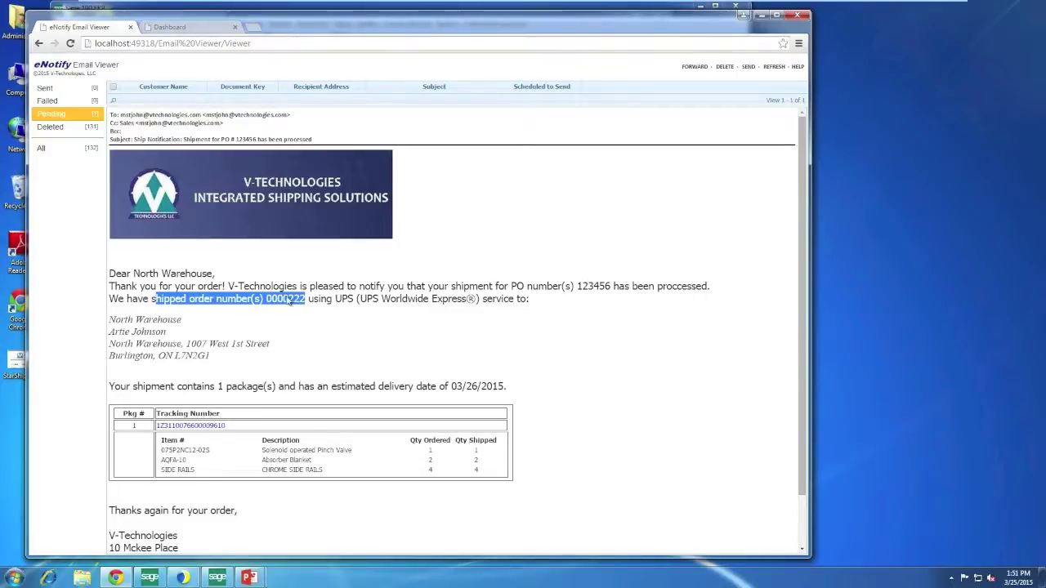
- Switch to the Dashboard, widen it, and examine the line items of the second 06/26/2014 American Business Futures Ohio shipment
{"action": "left_click", "coordinate": [181, 29]}
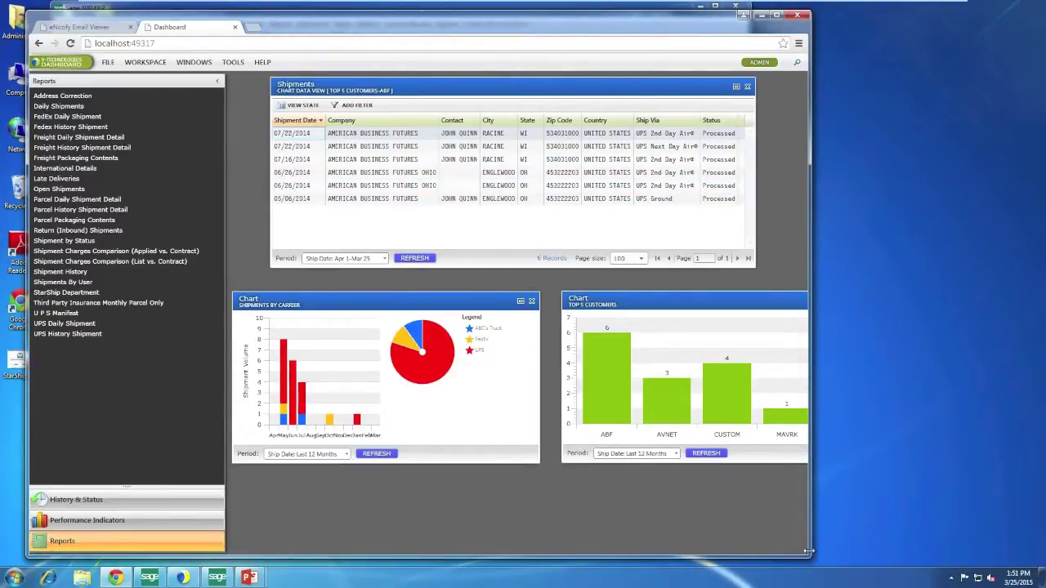
{"action": "left_click_drag", "start_coordinate": [813, 551], "coordinate": [928, 524]}
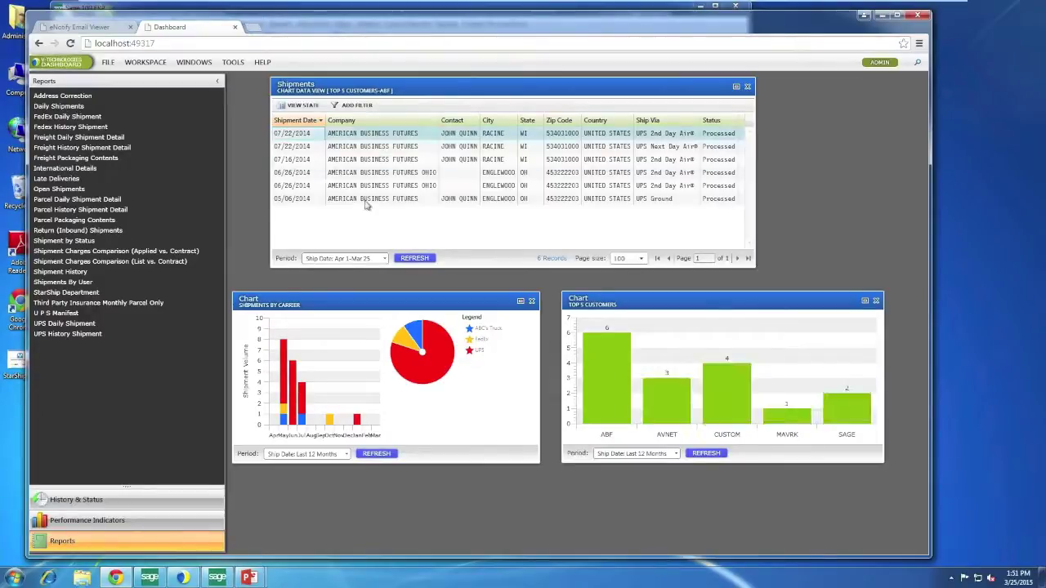
{"action": "double_click", "coordinate": [313, 188]}
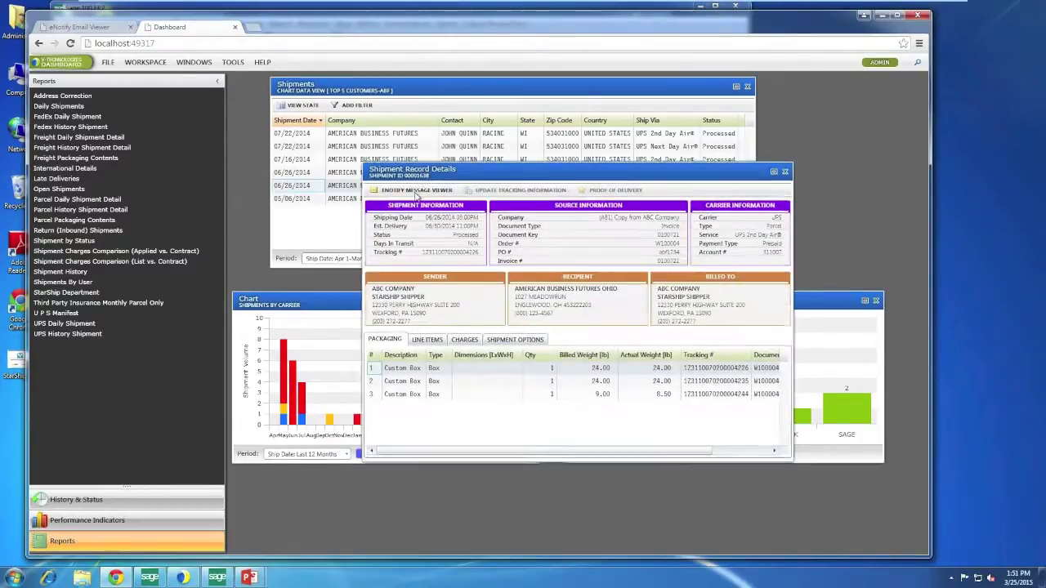
{"action": "left_click_drag", "start_coordinate": [421, 172], "coordinate": [358, 149]}
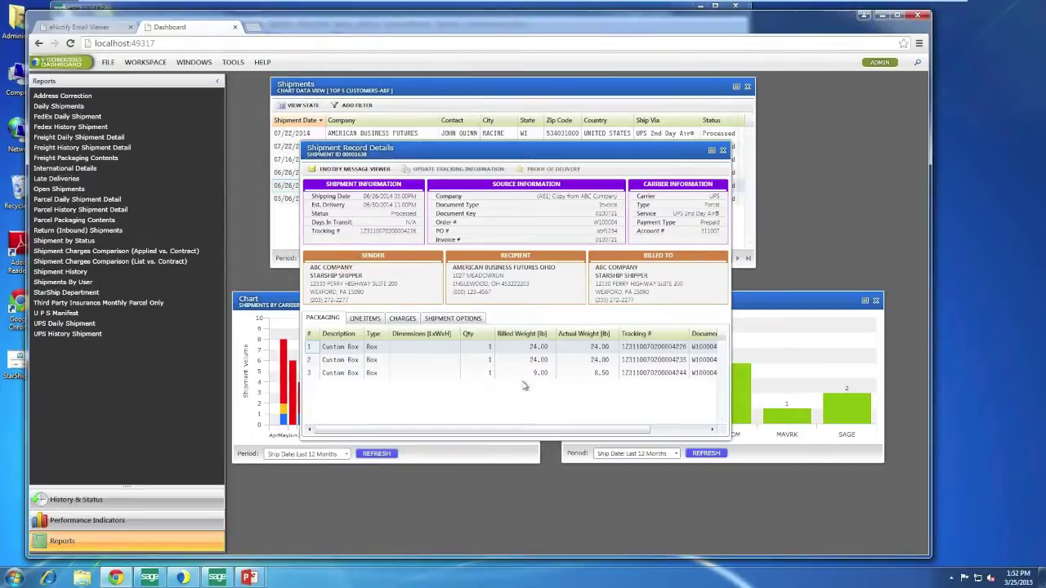
{"action": "left_click", "coordinate": [356, 319]}
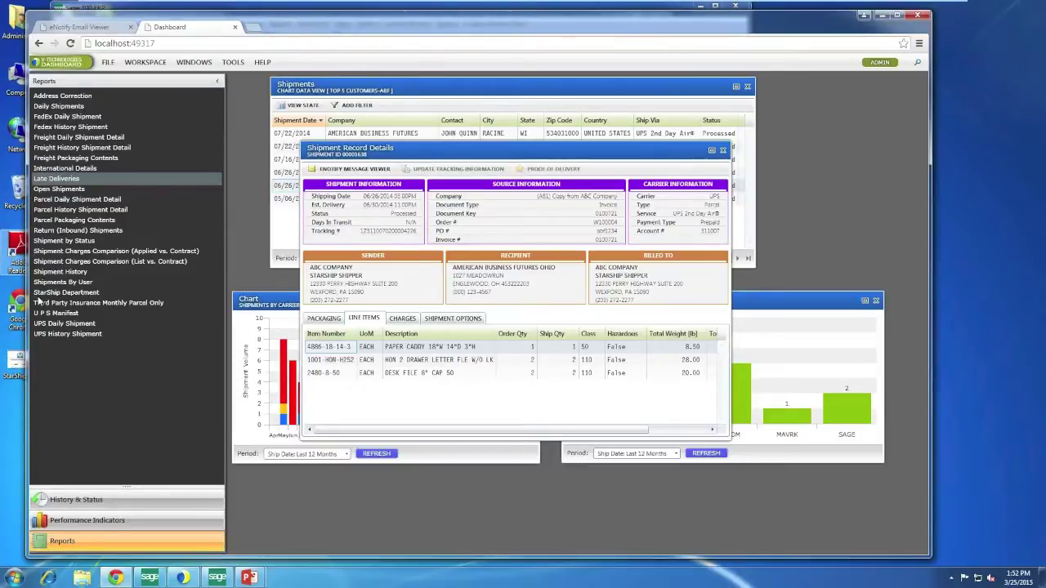
- Select the Shipment Charges Comparison (Applied vs. Contract) report, minimize the Dashboard browser, and switch to Sales Order Entry in Sage 100 ERP
{"action": "left_click", "coordinate": [61, 251]}
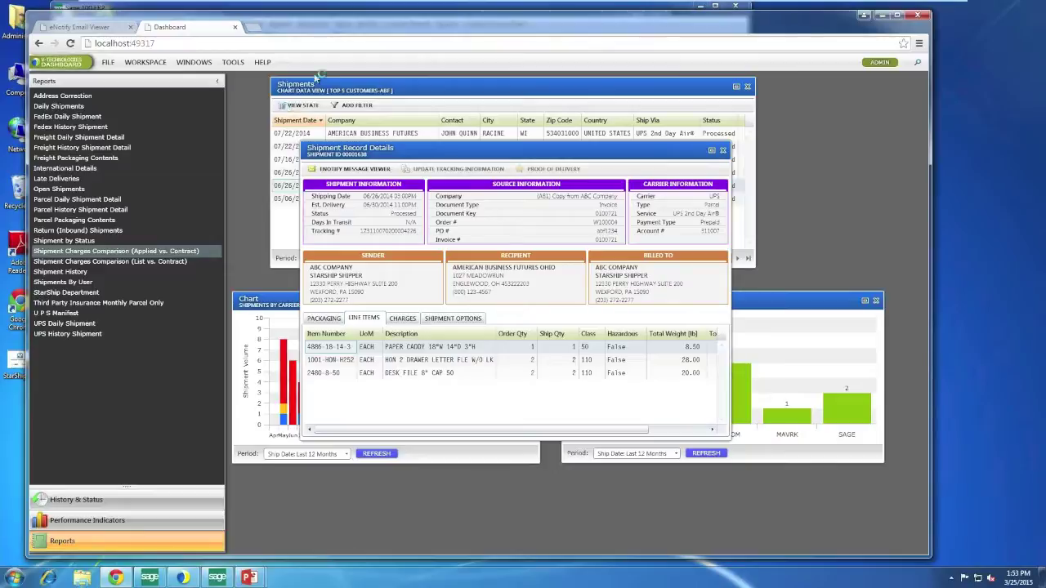
{"action": "left_click", "coordinate": [882, 15]}
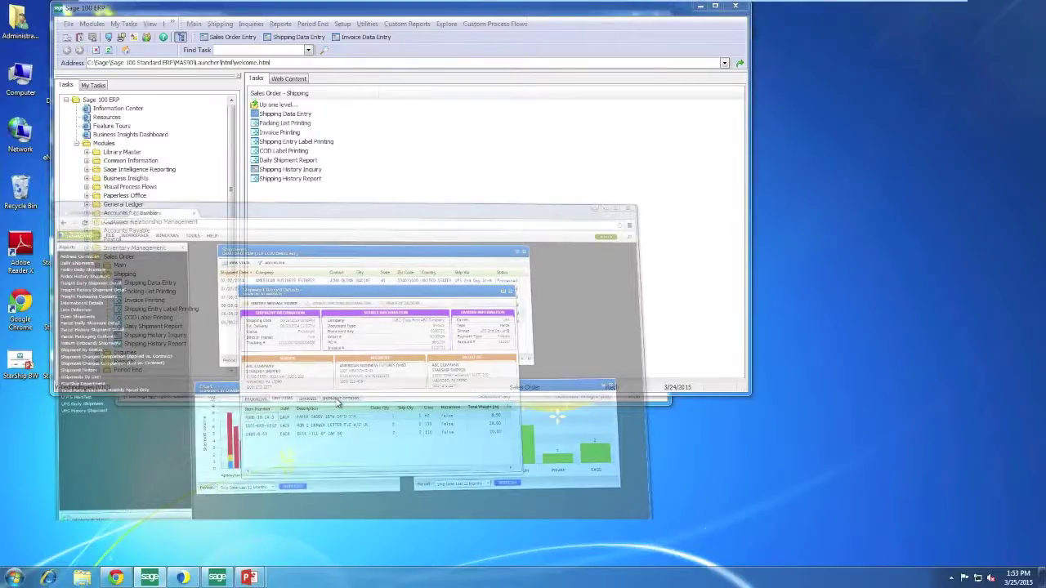
{"action": "left_click", "coordinate": [214, 577]}
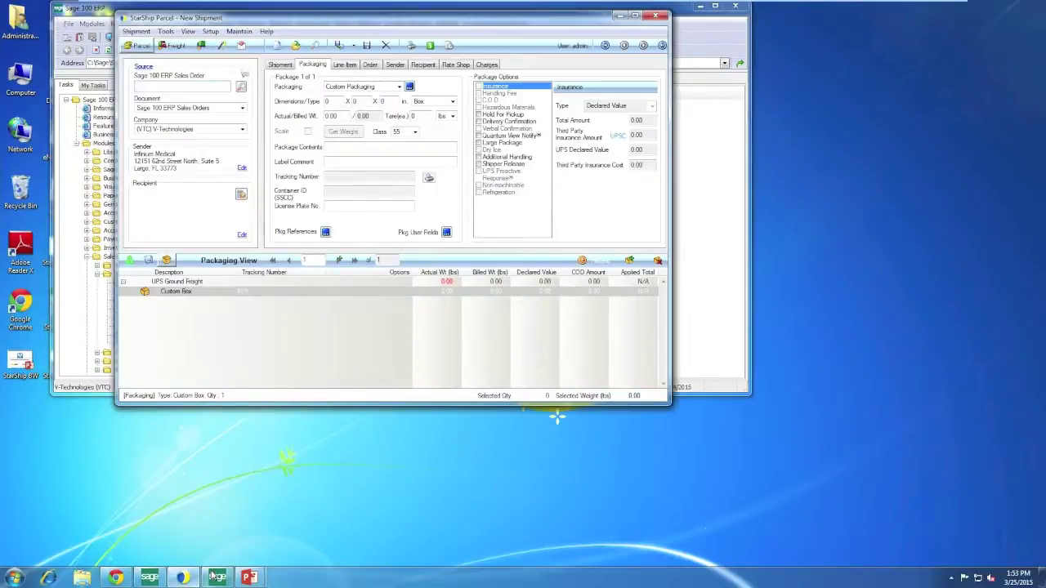
{"action": "left_click", "coordinate": [216, 577]}
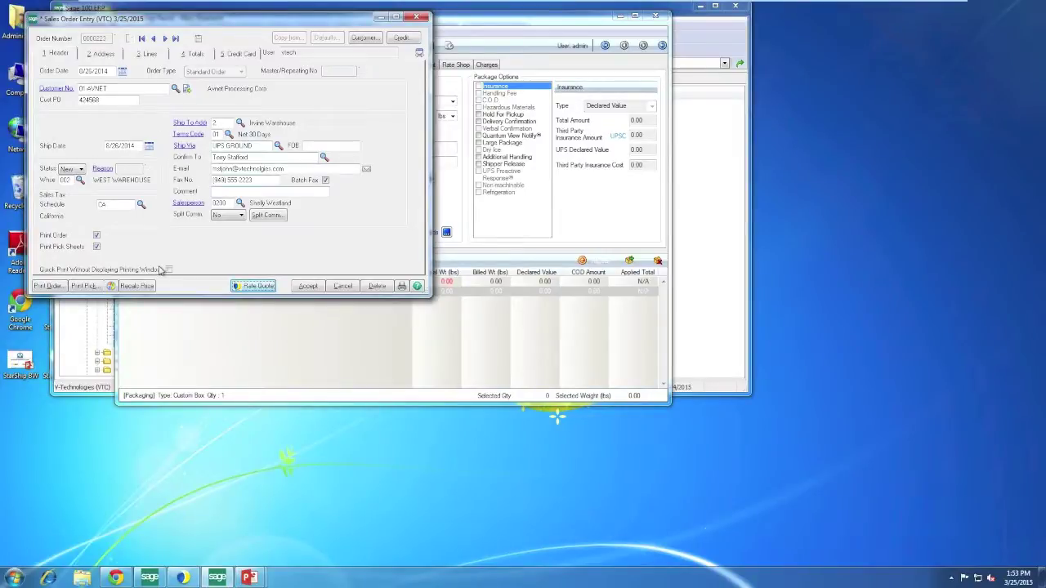
- Open the StarShip rate quote for the Avnet Processing sales order, rate shop the shipment, and review the carrier quotes and recipient details
{"action": "left_click", "coordinate": [261, 287]}
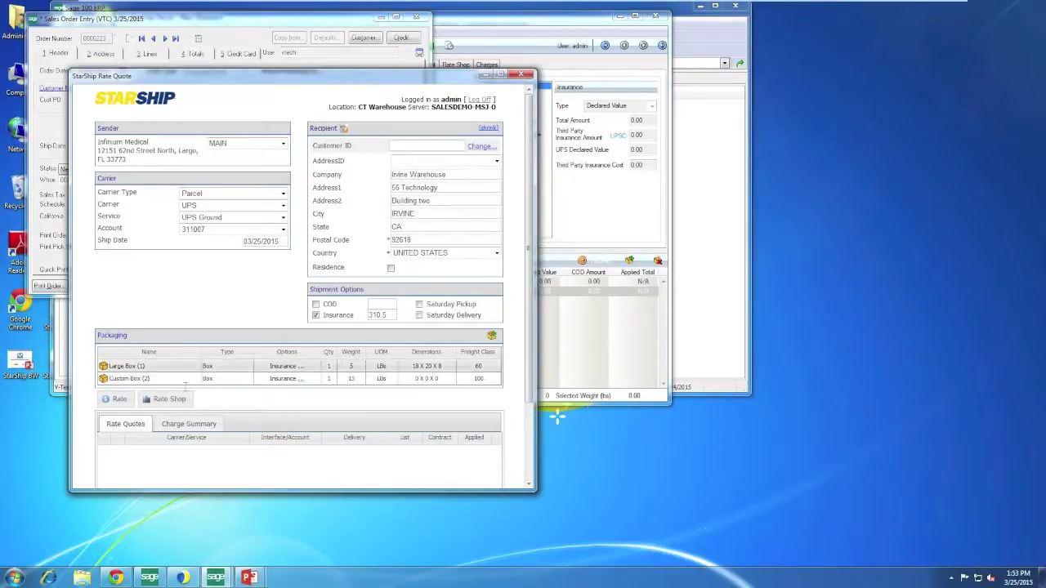
{"action": "left_click", "coordinate": [170, 399]}
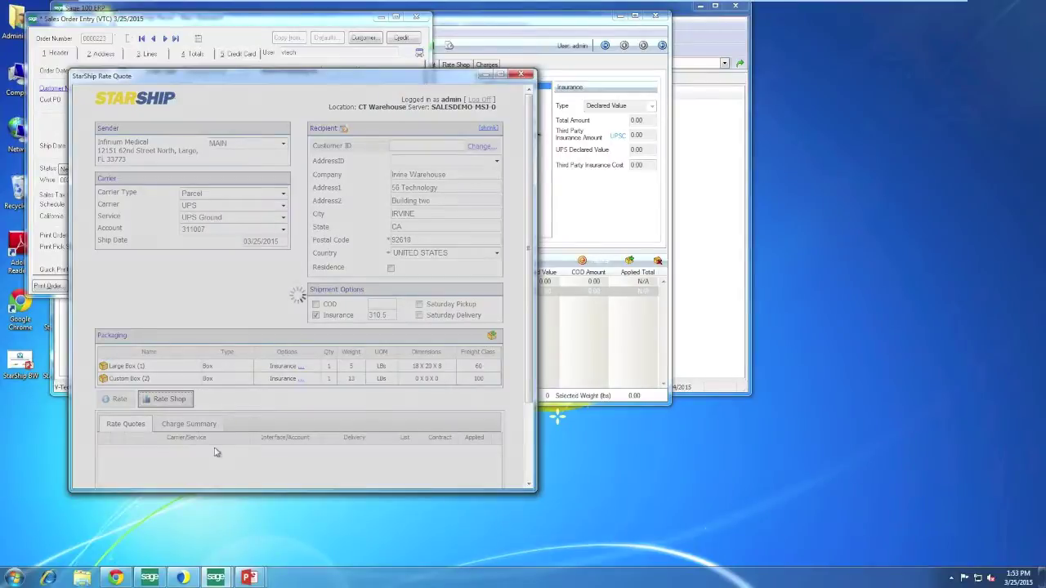
{"action": "left_click_drag", "start_coordinate": [529, 377], "coordinate": [534, 438]}
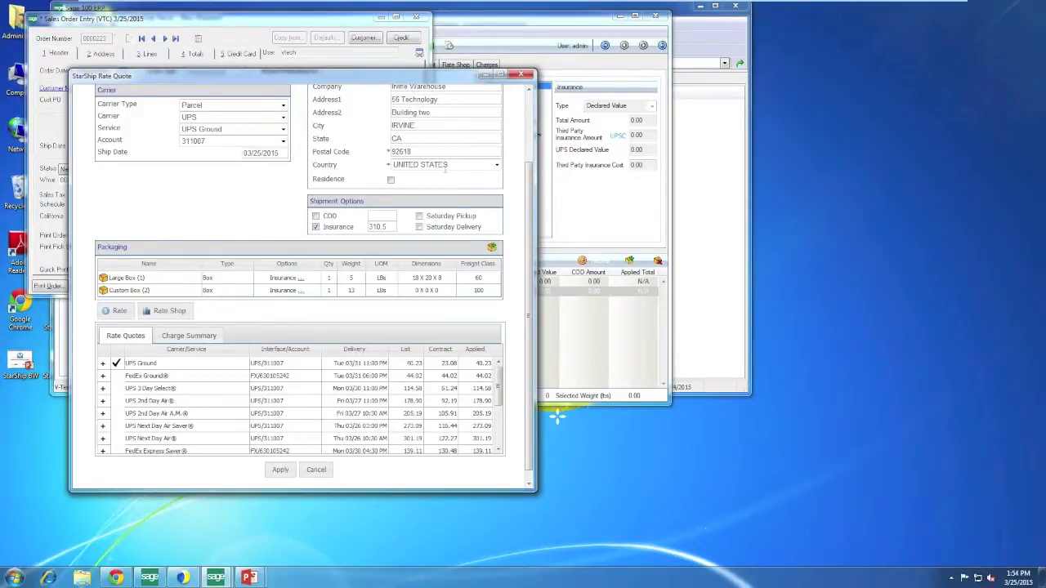
{"action": "scroll", "coordinate": [528, 175], "scroll_direction": "up", "scroll_amount": 2}
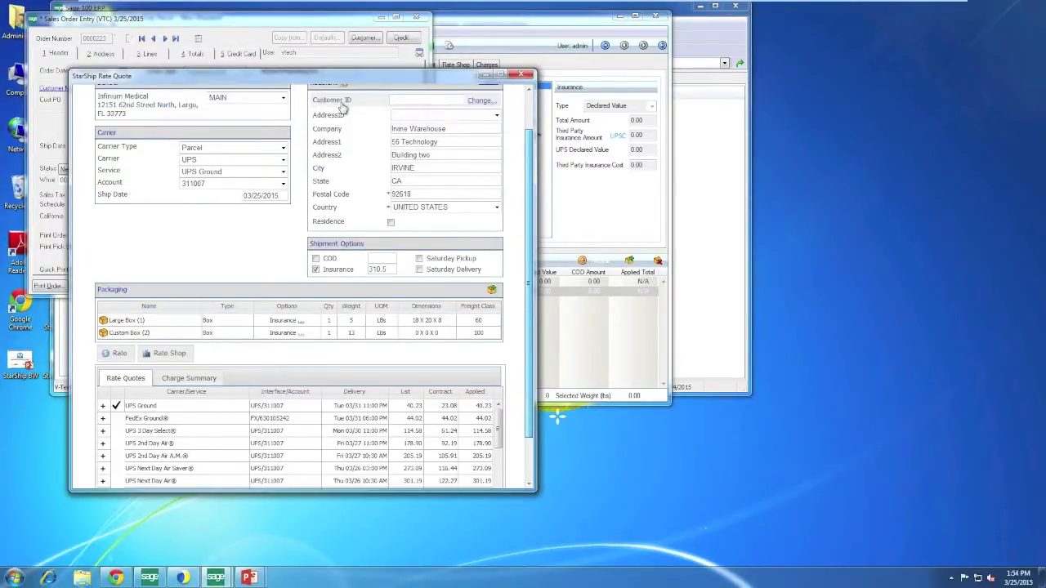
{"action": "mouse_move", "coordinate": [343, 104]}
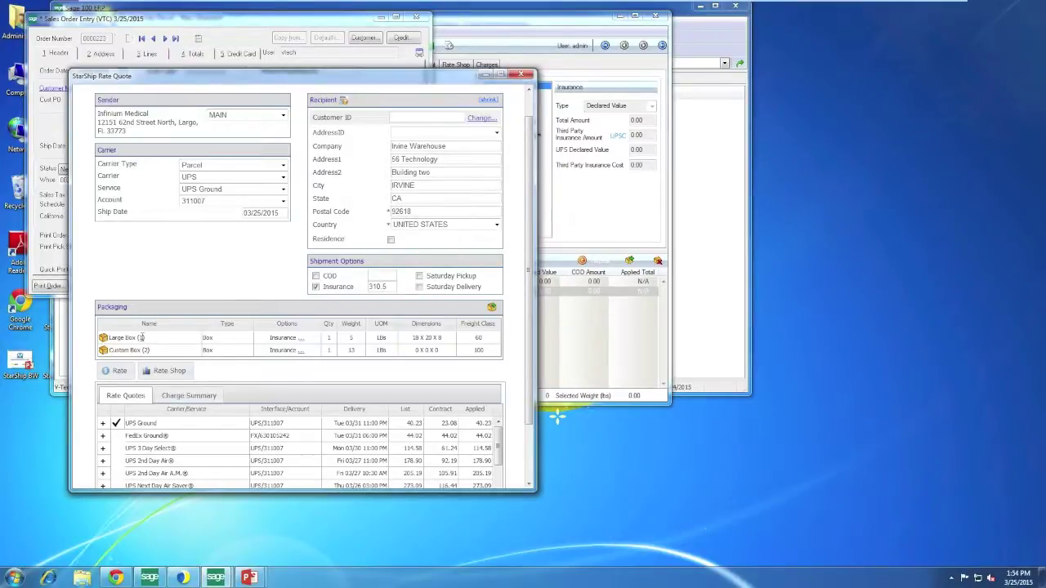
- Add a third package to the rate quote's packaging, set it to Large Box, and open its weight for editing
{"action": "left_click", "coordinate": [142, 337]}
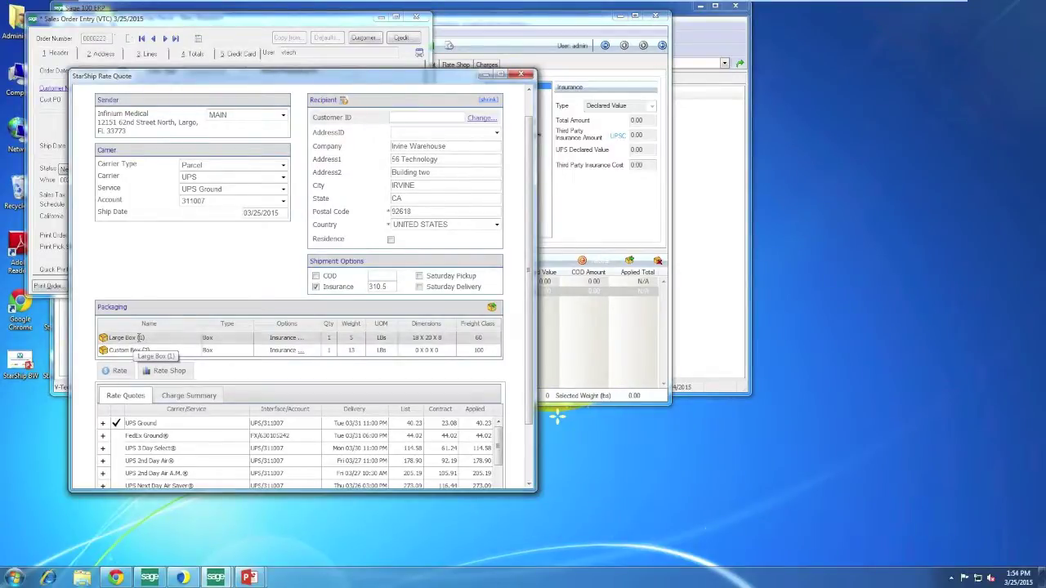
{"action": "left_click", "coordinate": [127, 351]}
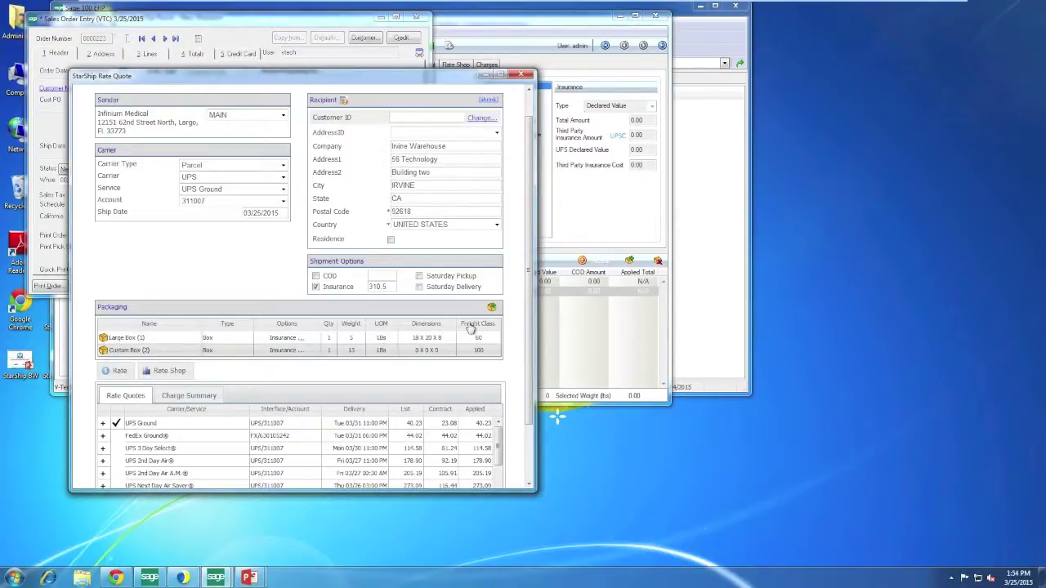
{"action": "left_click", "coordinate": [492, 308]}
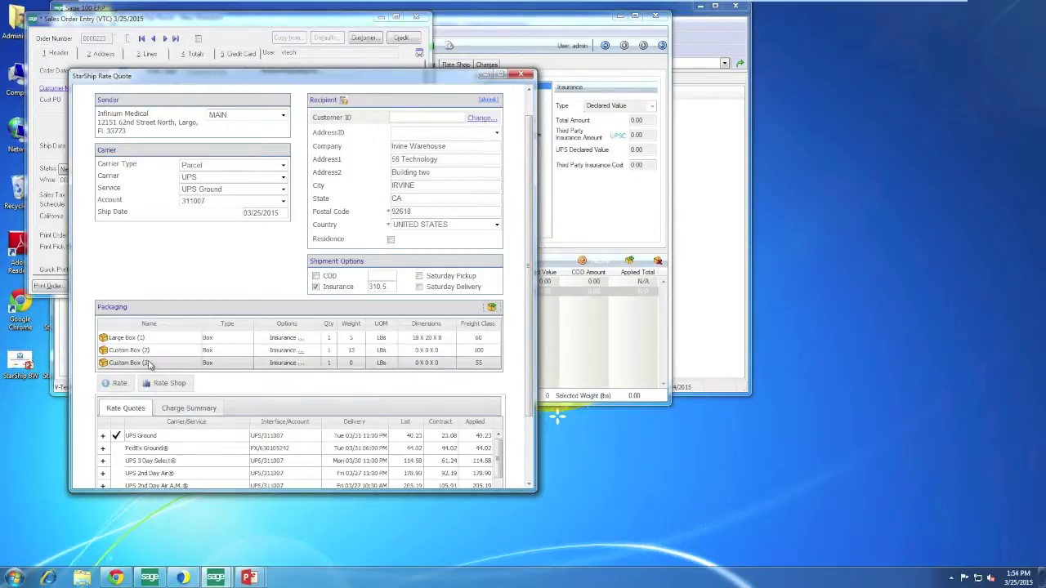
{"action": "left_click", "coordinate": [150, 366]}
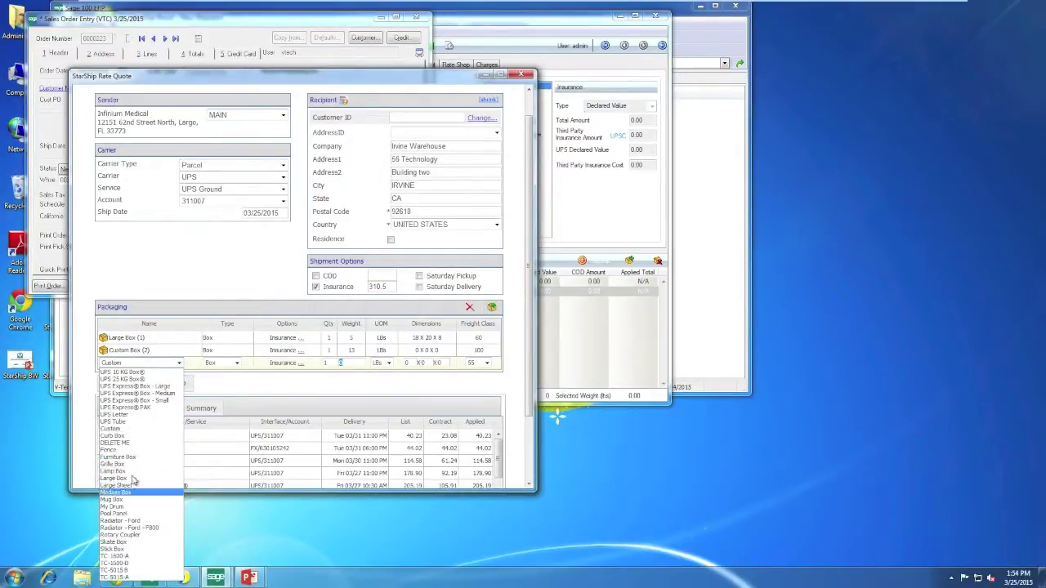
{"action": "left_click", "coordinate": [131, 479]}
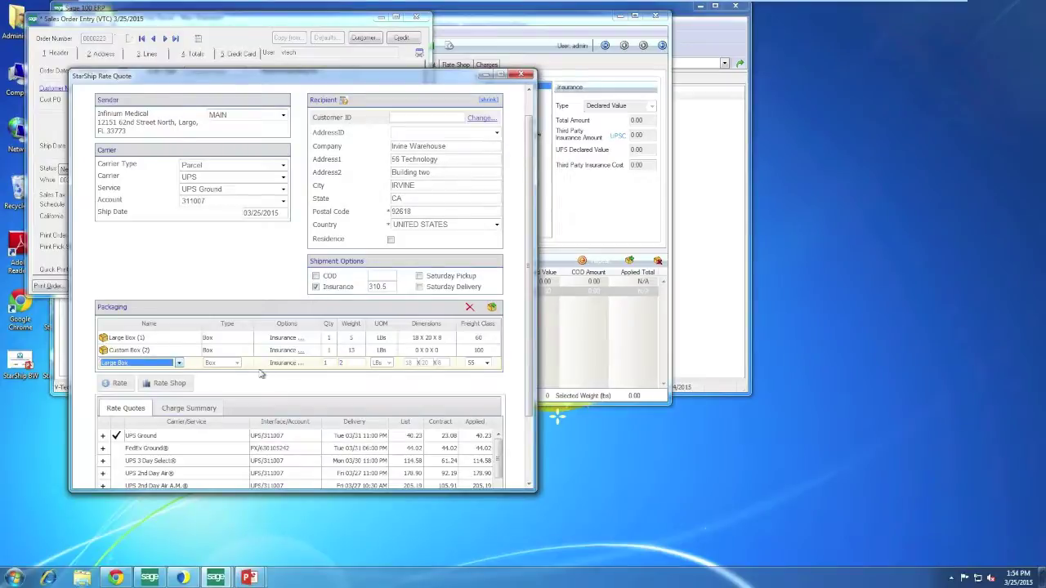
{"action": "left_click", "coordinate": [391, 365]}
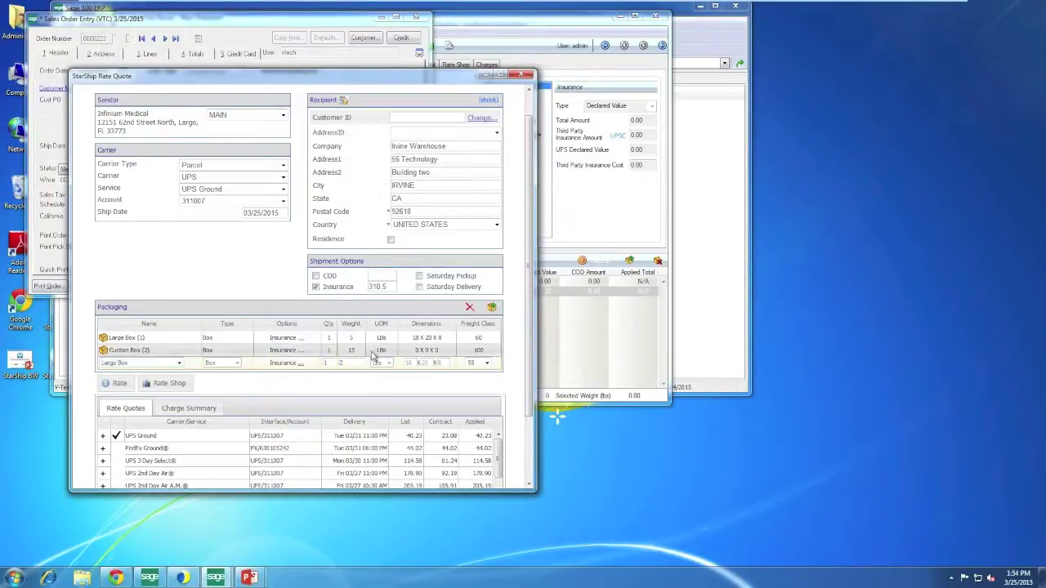
{"action": "left_click", "coordinate": [351, 364]}
{"action": "left_click", "coordinate": [354, 368]}
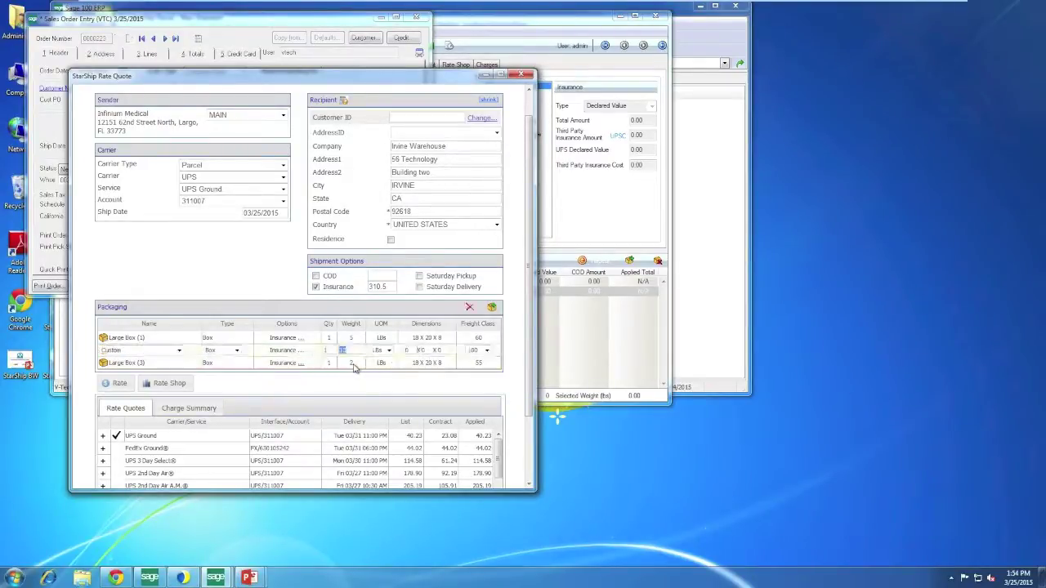
{"action": "type", "text": "13"}
{"action": "left_click", "coordinate": [354, 368]}
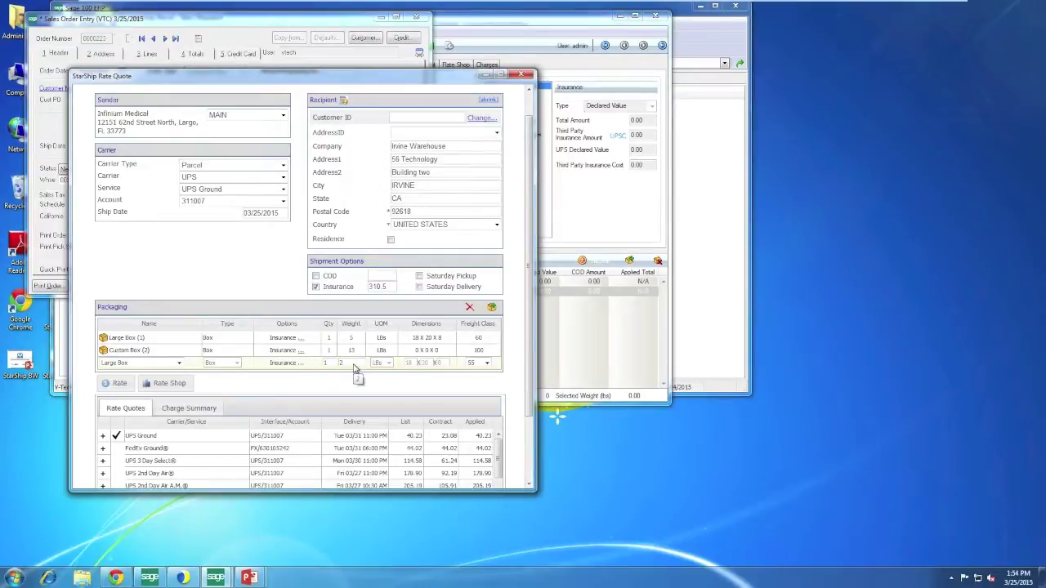
{"action": "left_click", "coordinate": [395, 355]}
- Close the StarShip rate quote without applying it and exit the virtual machine's full screen mode
{"action": "left_click", "coordinate": [522, 76]}
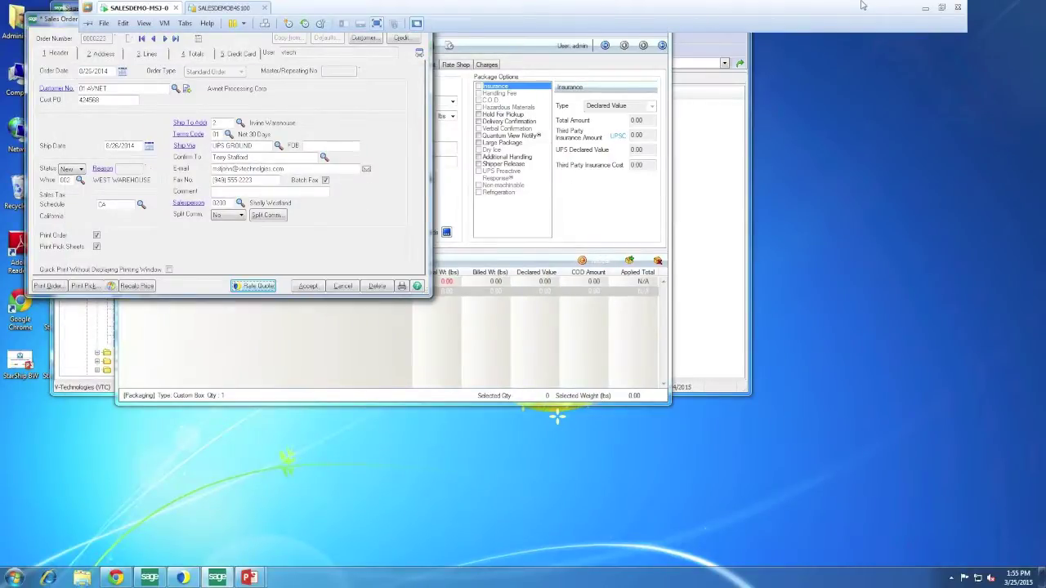
{"action": "left_click", "coordinate": [942, 10]}
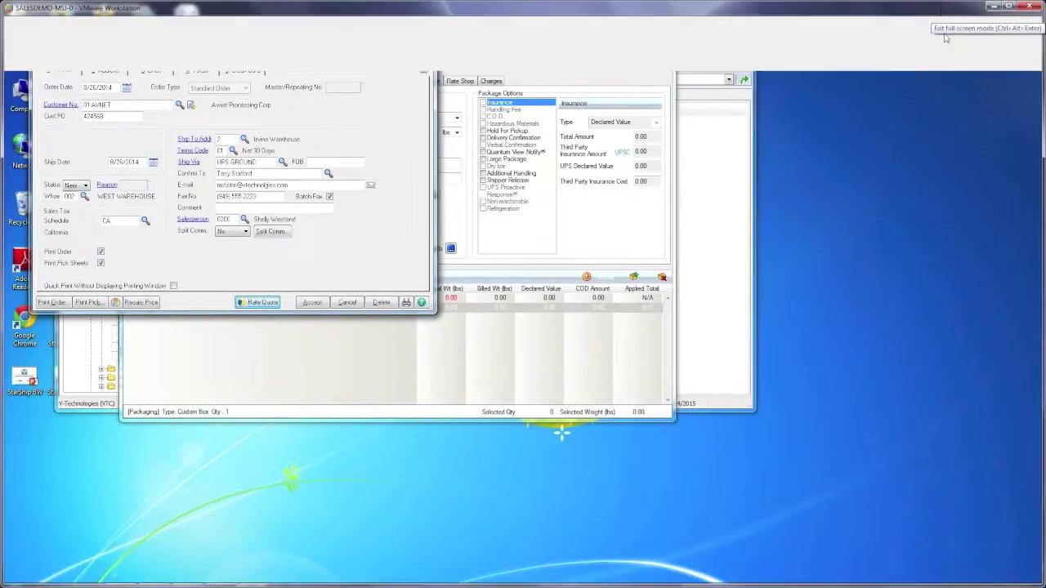